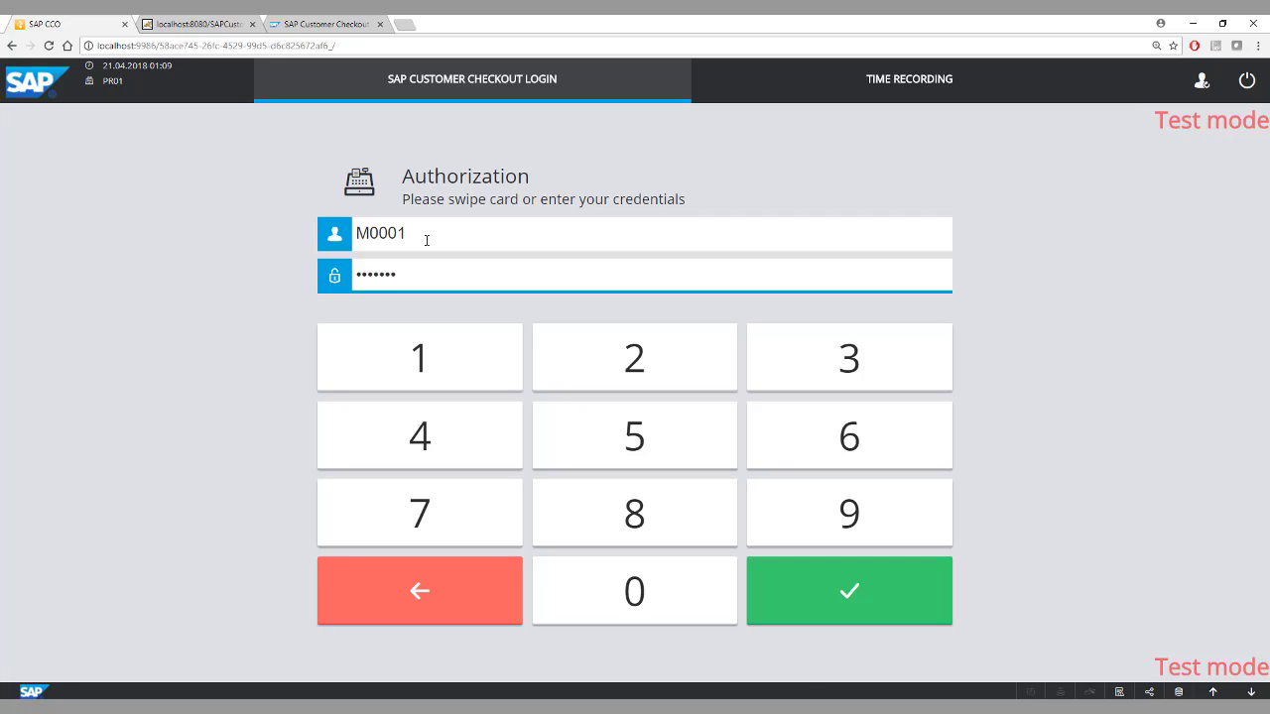
Log in to the checkout with the entered credentials and create a new table named 25.
key("Return")
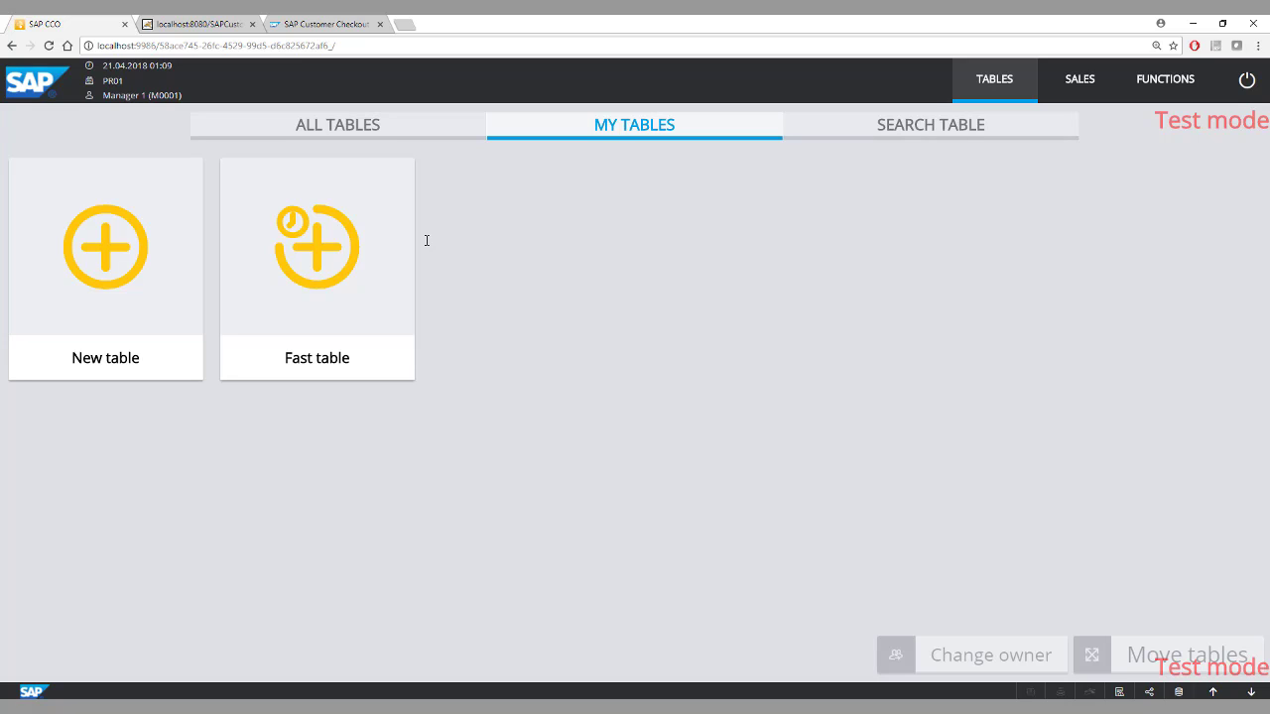
left_click(109, 244)
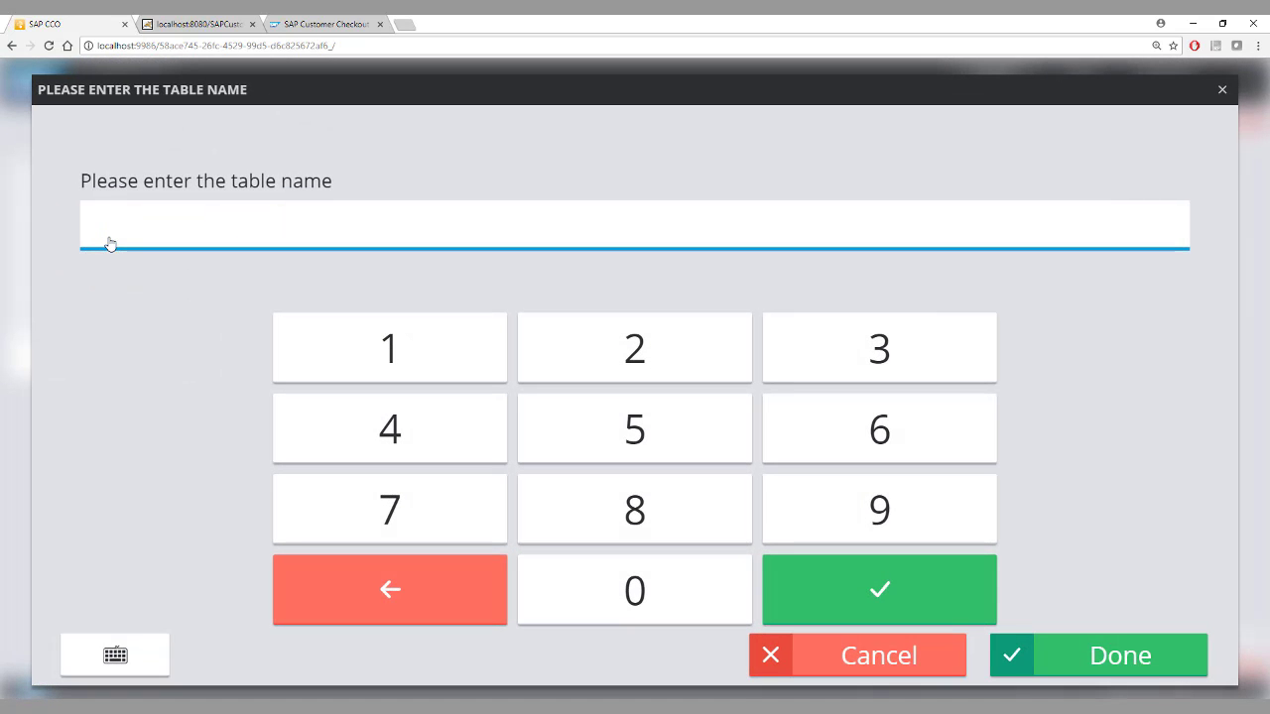
left_click(613, 355)
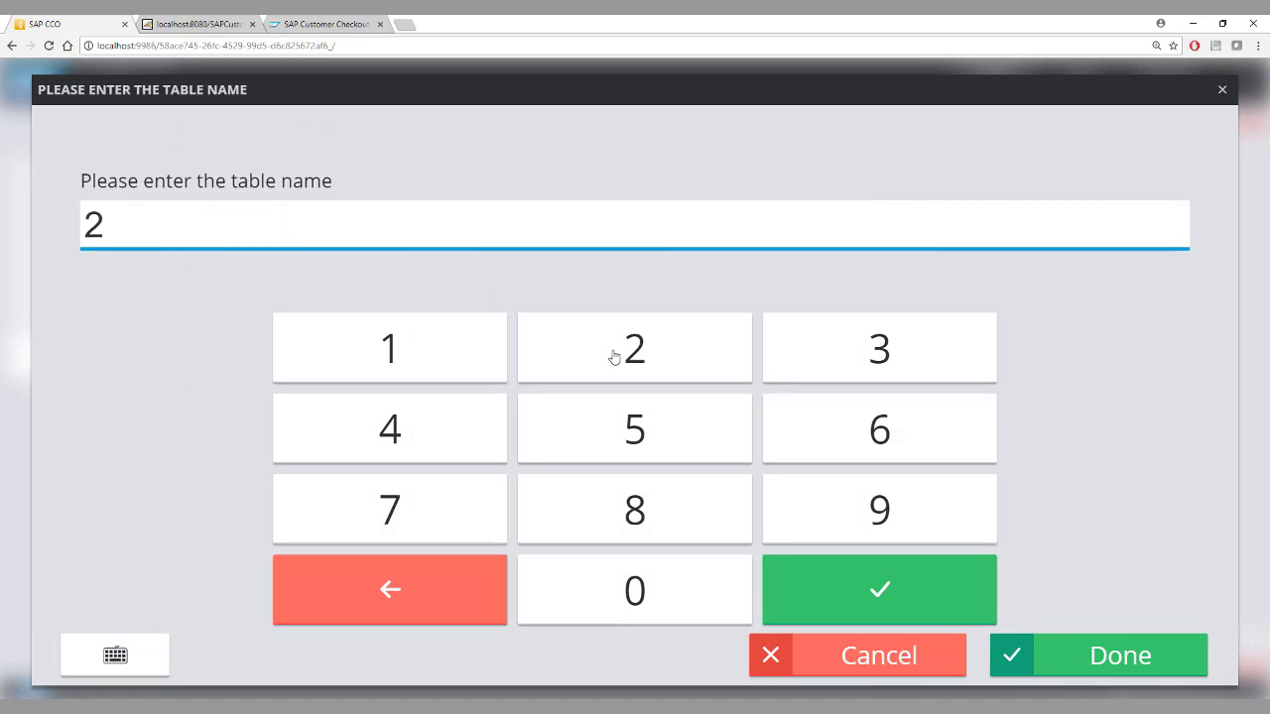
left_click(631, 434)
left_click(1076, 655)
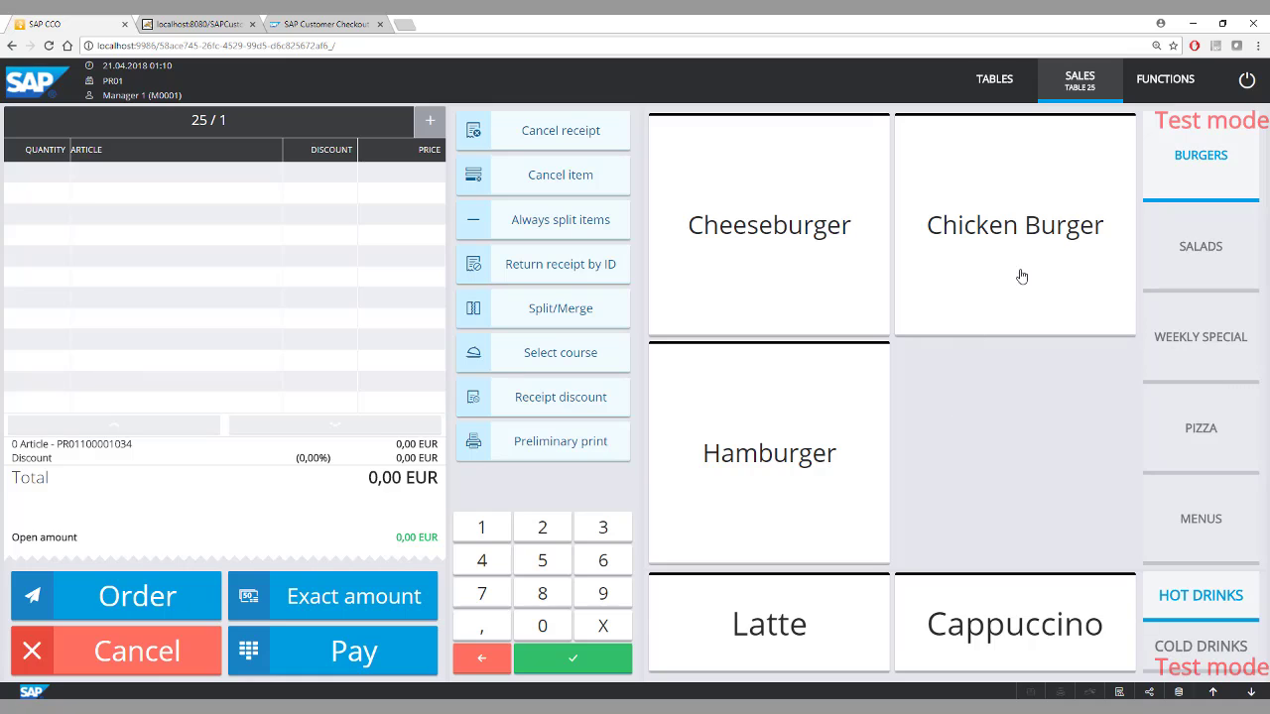
Look through the salads, weekly special, pizza, menus and cold drinks article categories.
left_click(1209, 260)
left_click(1209, 350)
left_click(1205, 427)
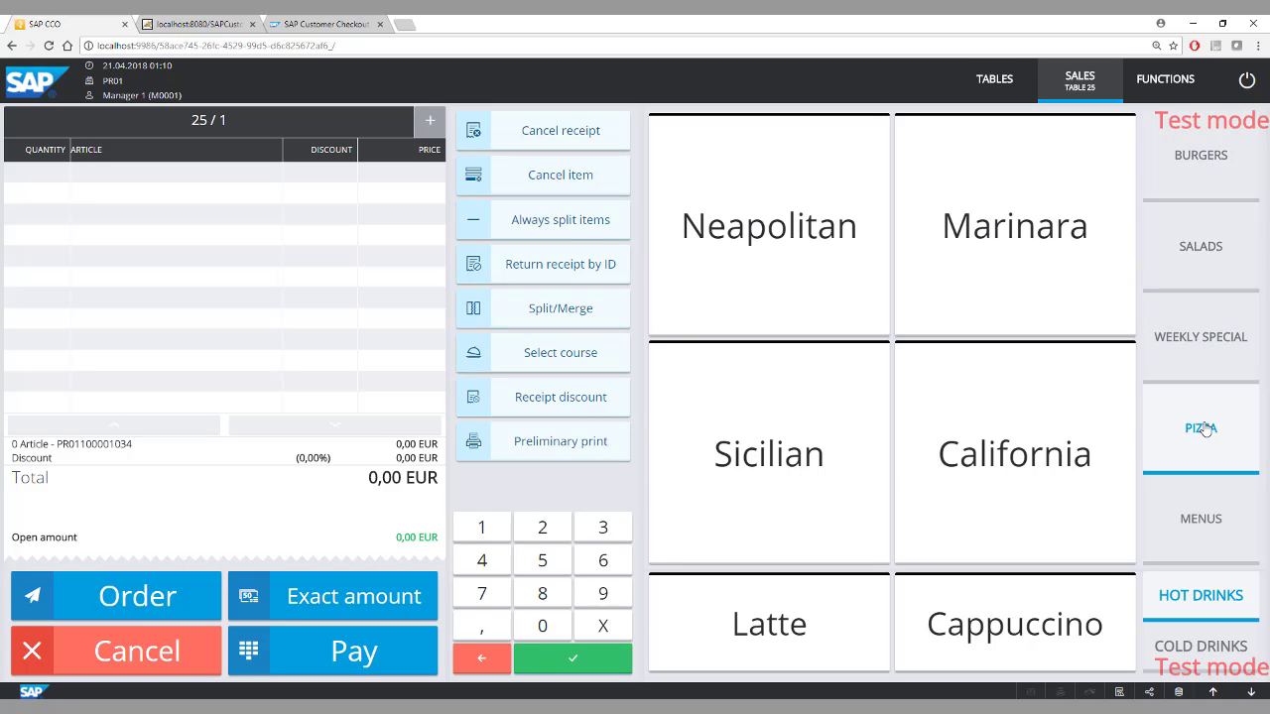
left_click(1207, 503)
left_click(1207, 640)
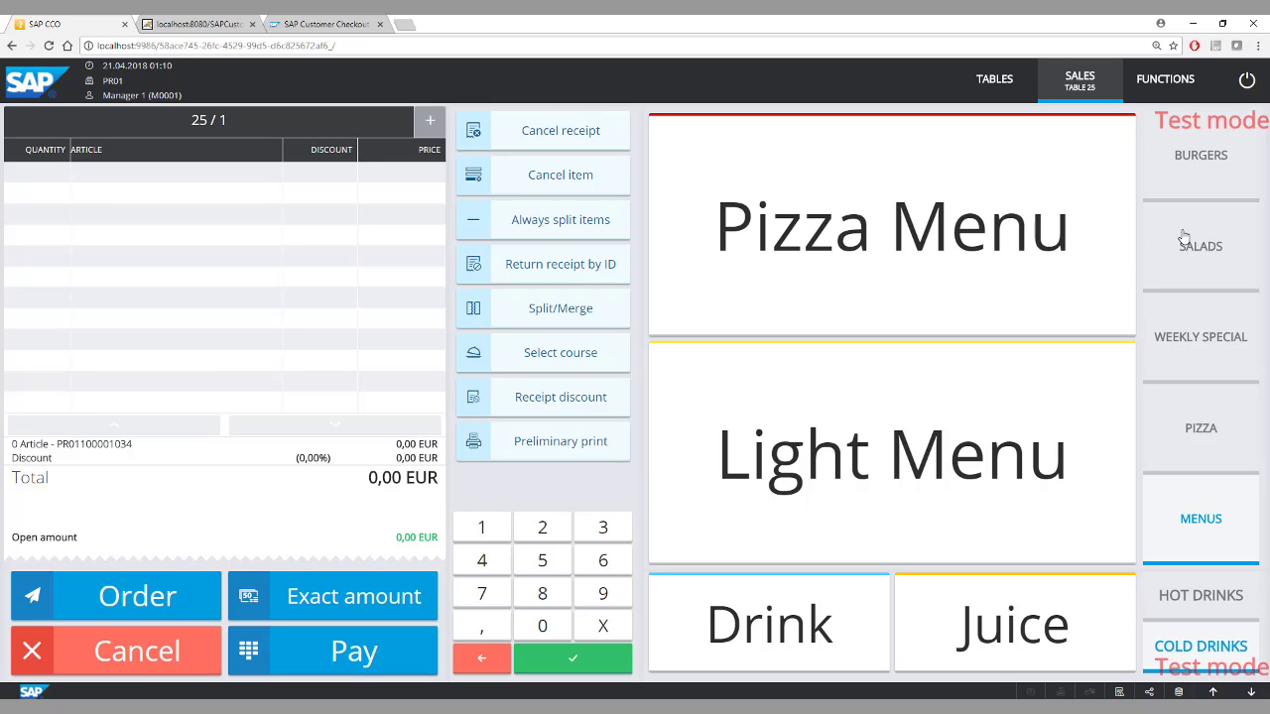
Add one Neapolitan pizza, one Chicken Burger, one Latte and one Cappuccino to table 25's receipt.
left_click(1201, 395)
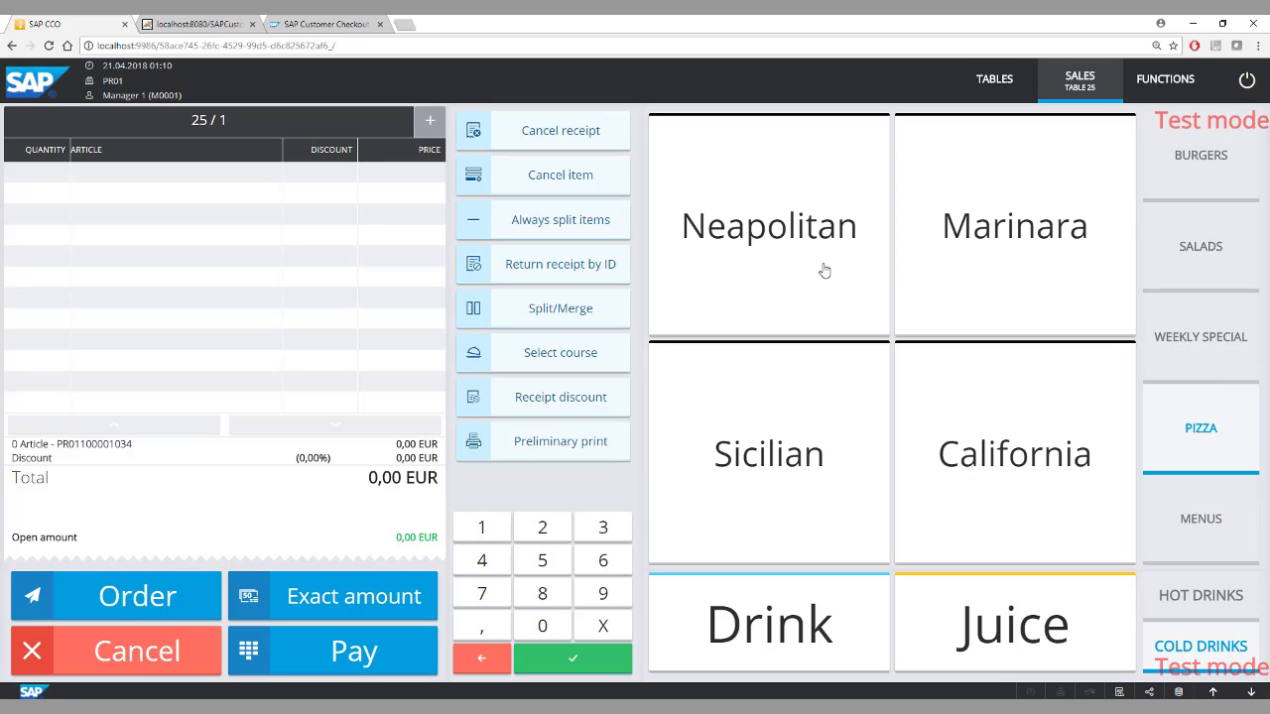
left_click(824, 271)
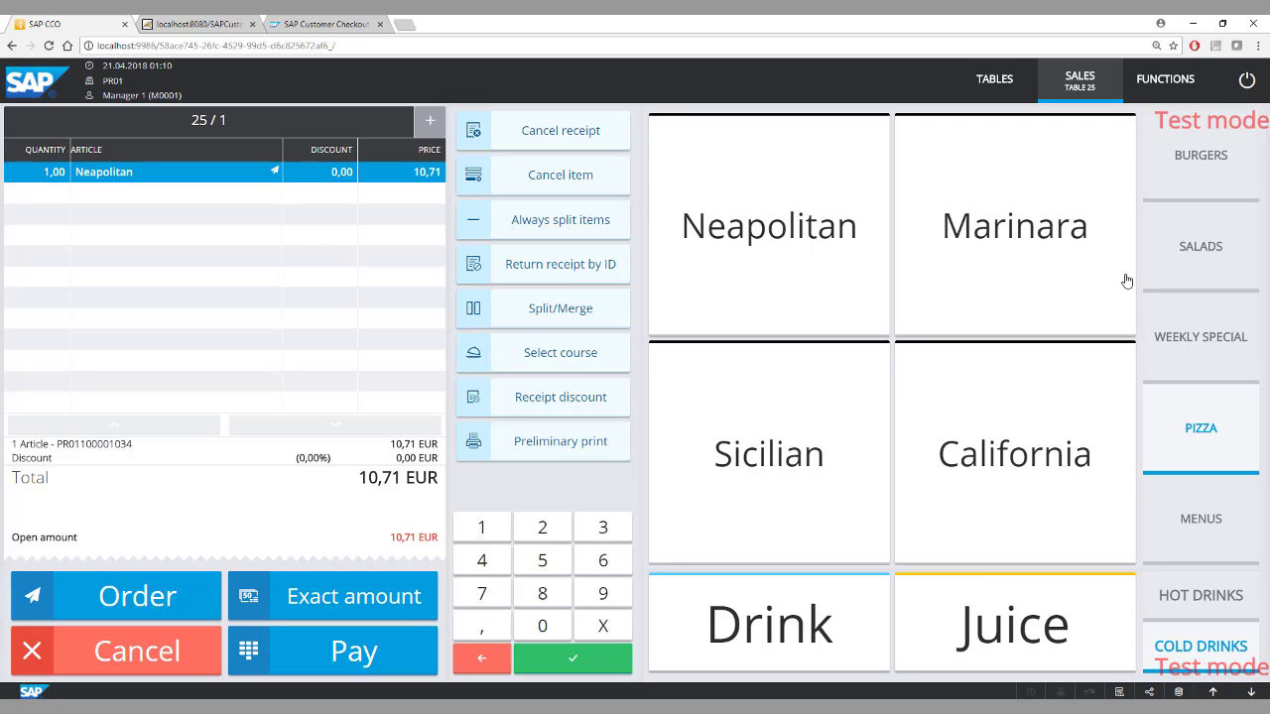
left_click(1220, 194)
left_click(991, 270)
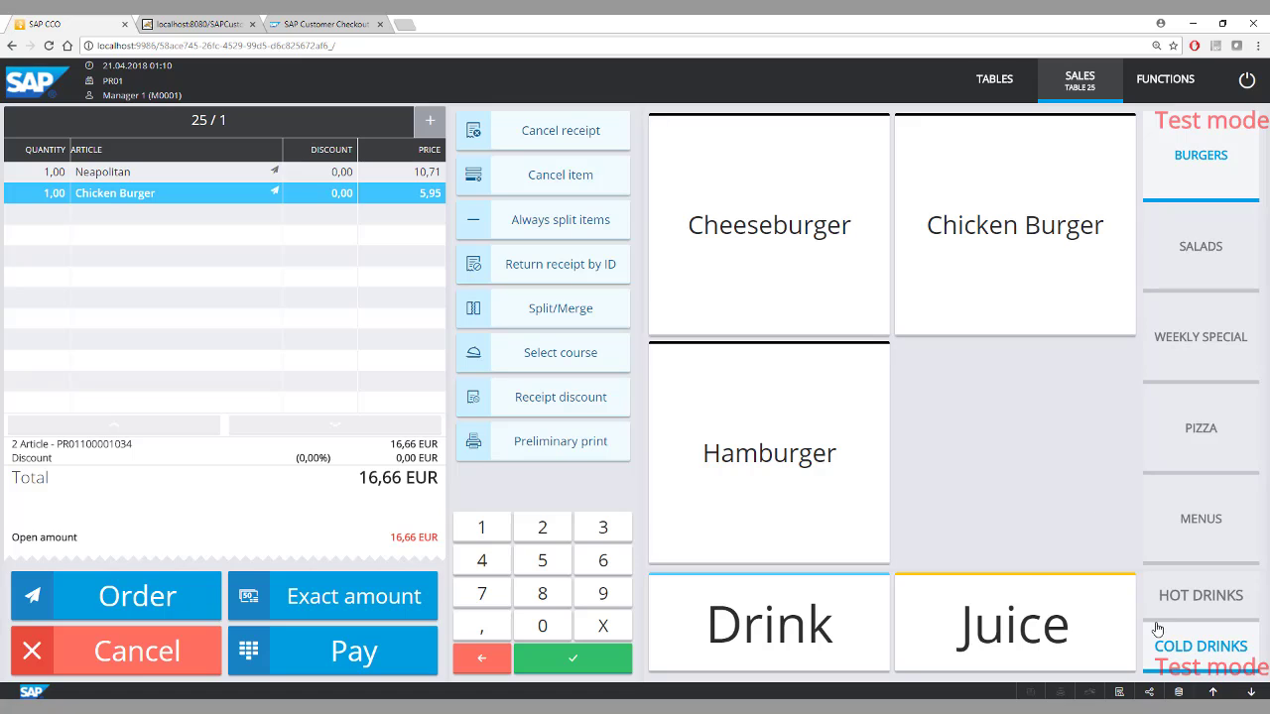
left_click(1202, 599)
left_click(848, 659)
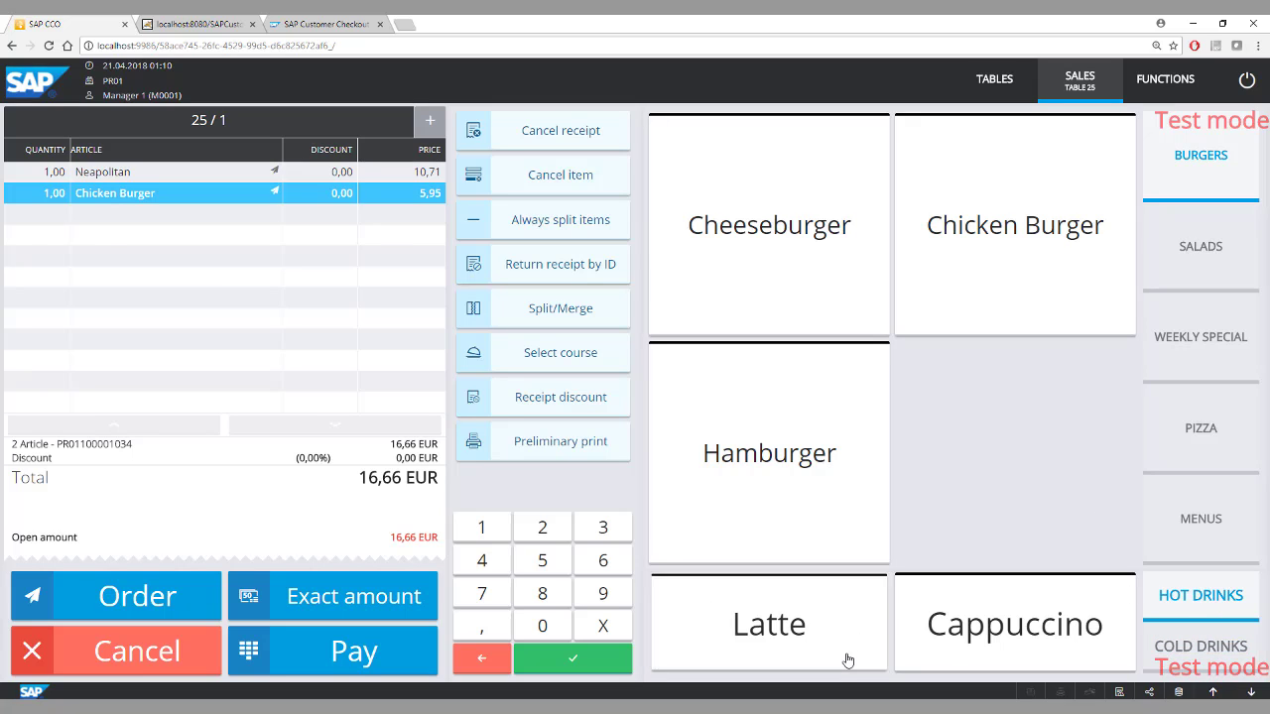
left_click(1036, 617)
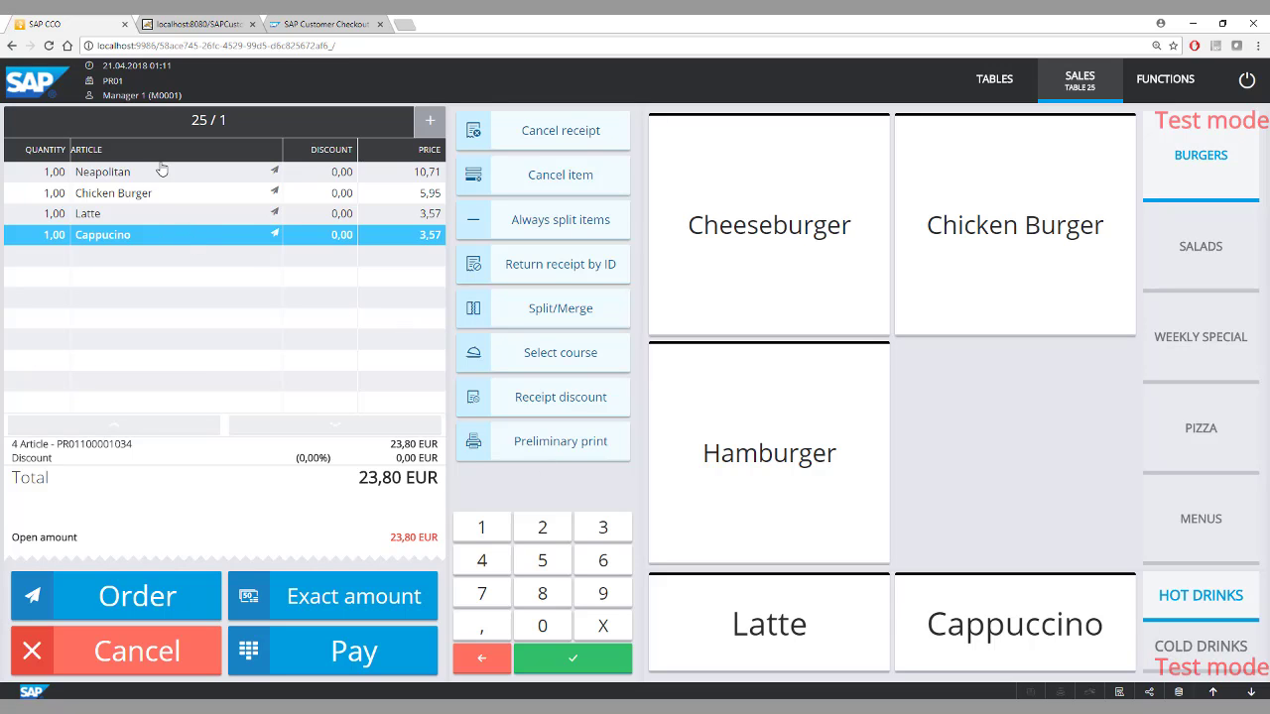
Check the available course options without assigning one, and send table 25's order.
left_click(528, 352)
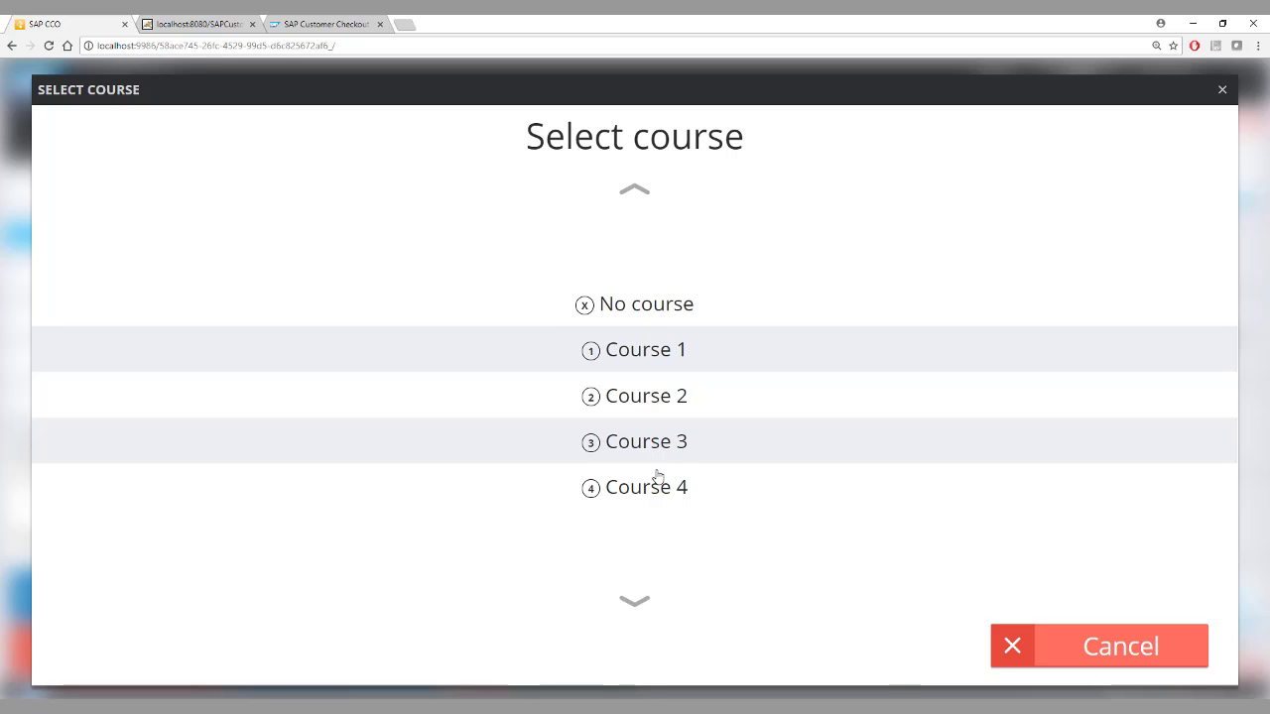
left_click(1032, 638)
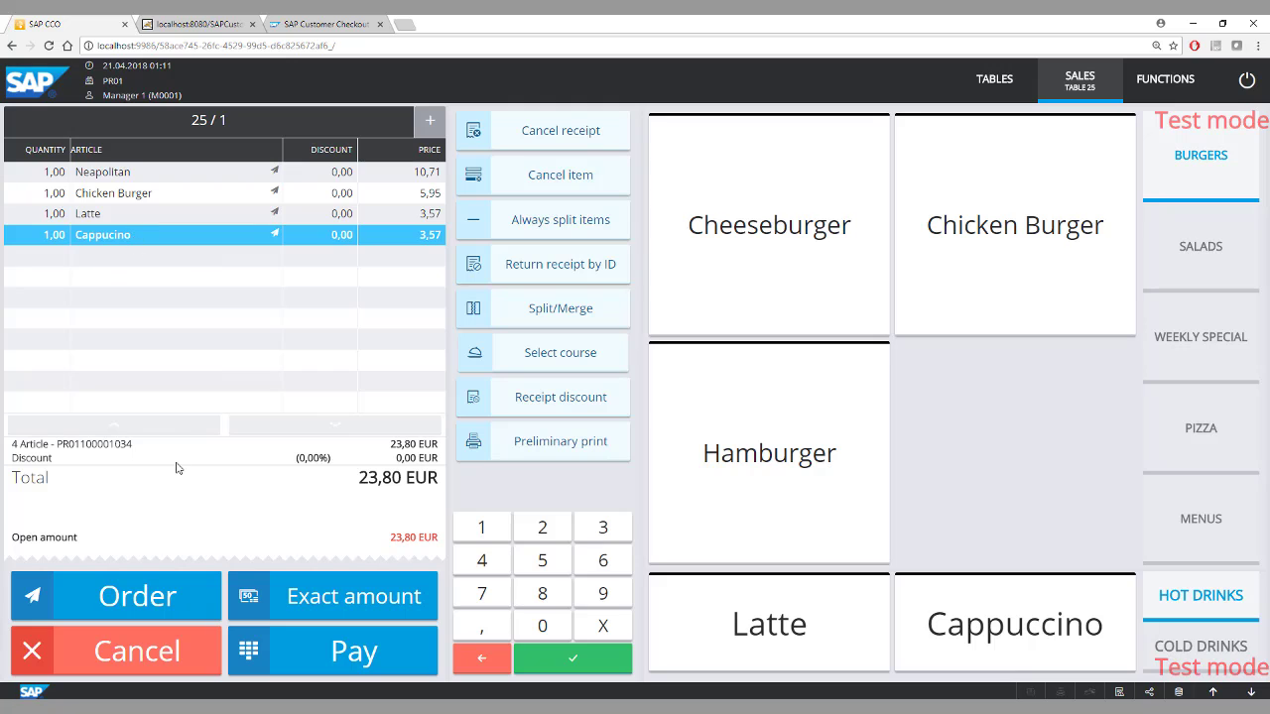
left_click(154, 599)
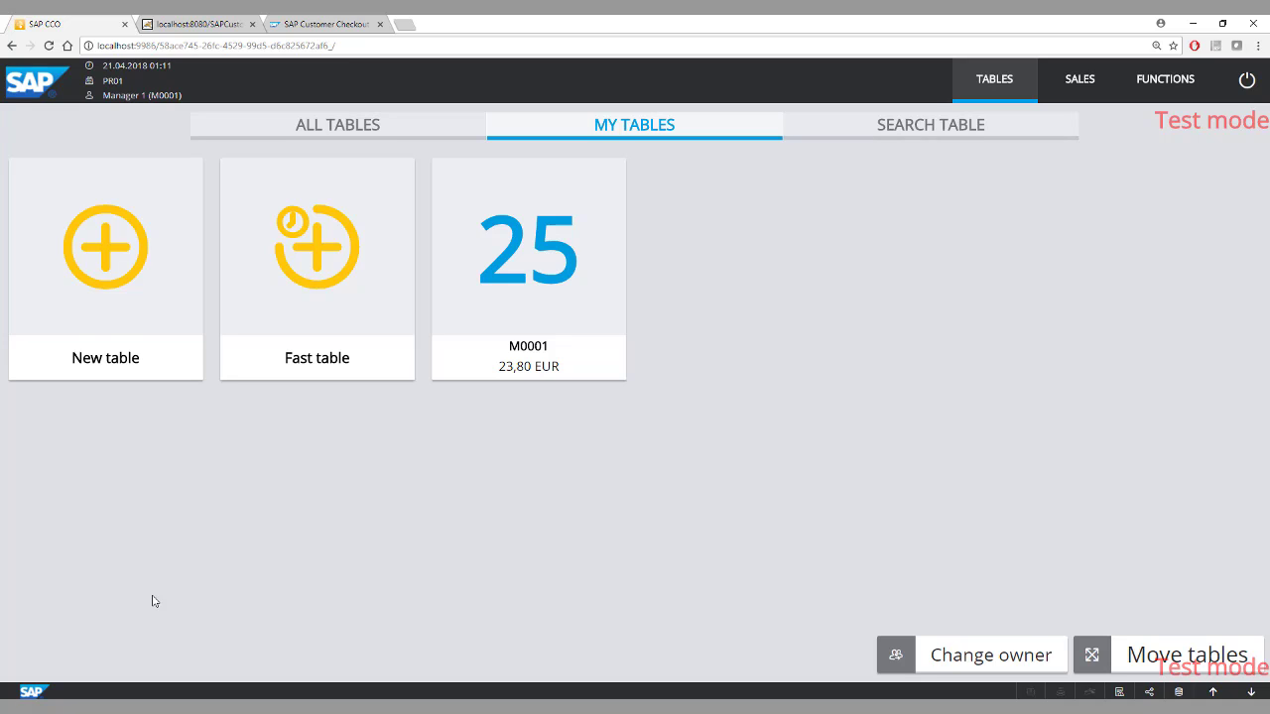
Switch to the POS Emulator and examine the kitchen and bar order printouts for table 25.
left_click(716, 705)
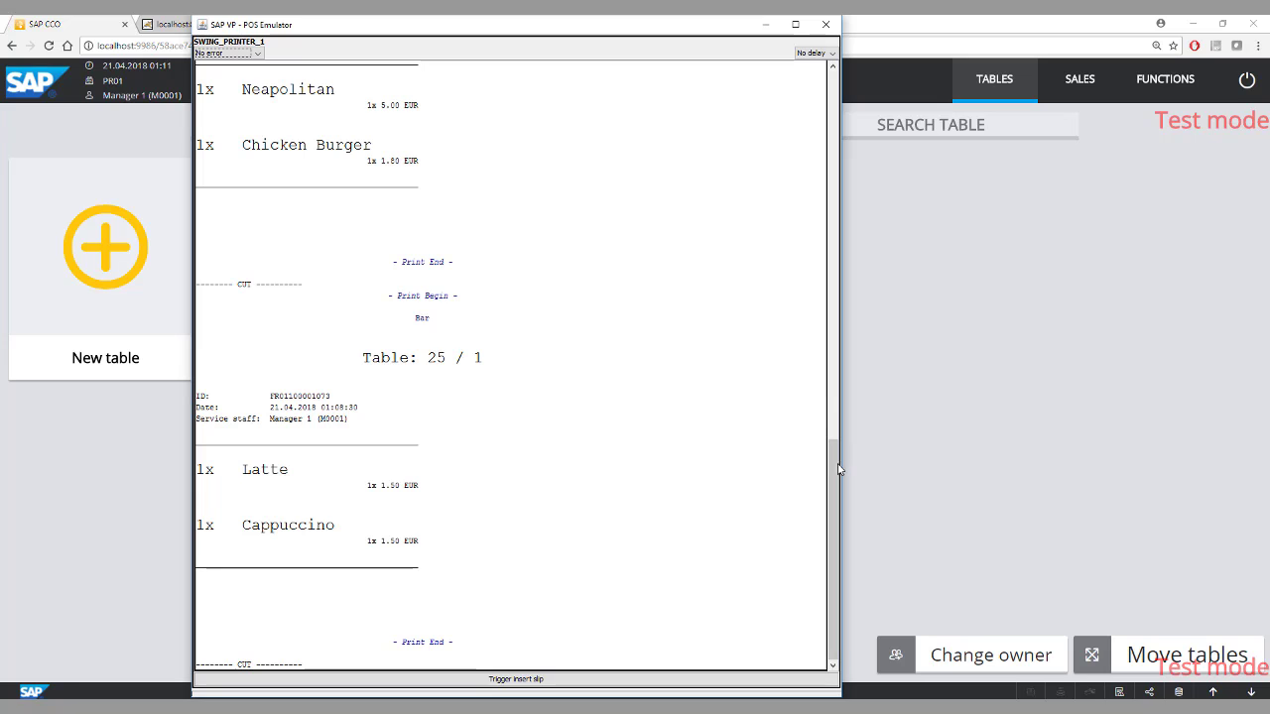
left_click_drag(836, 473, 832, 408)
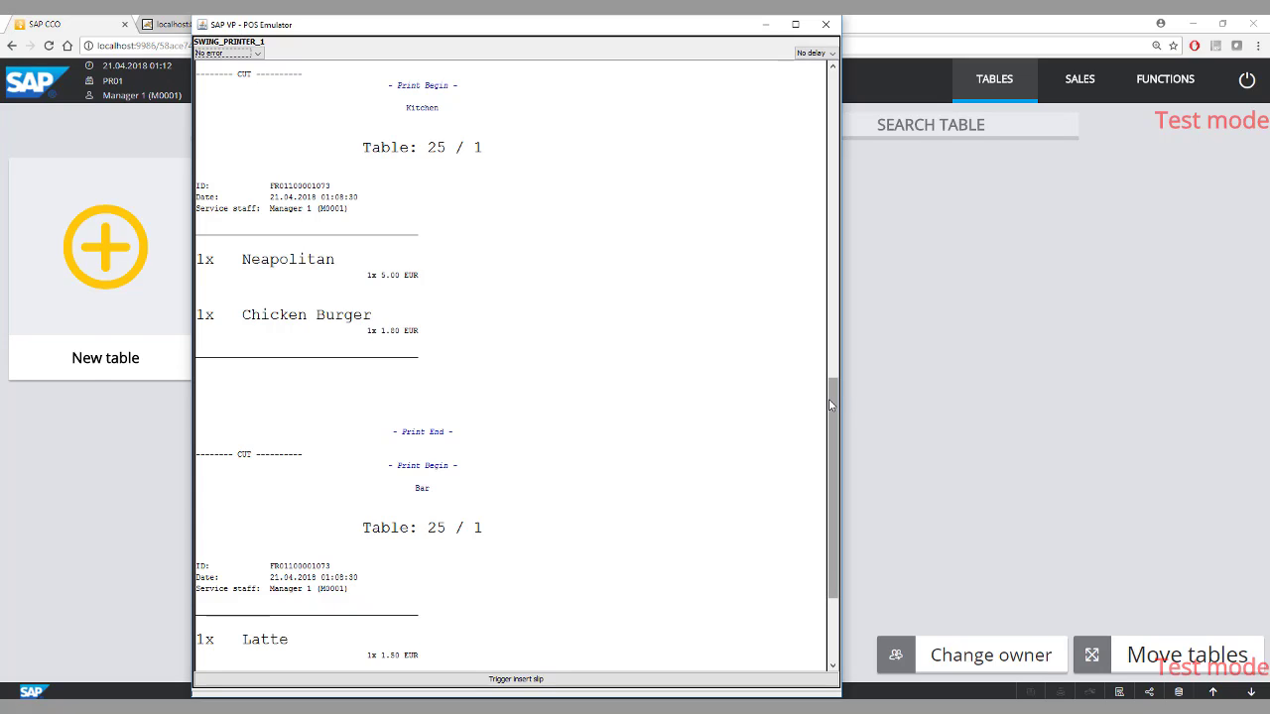
left_click_drag(833, 396, 834, 469)
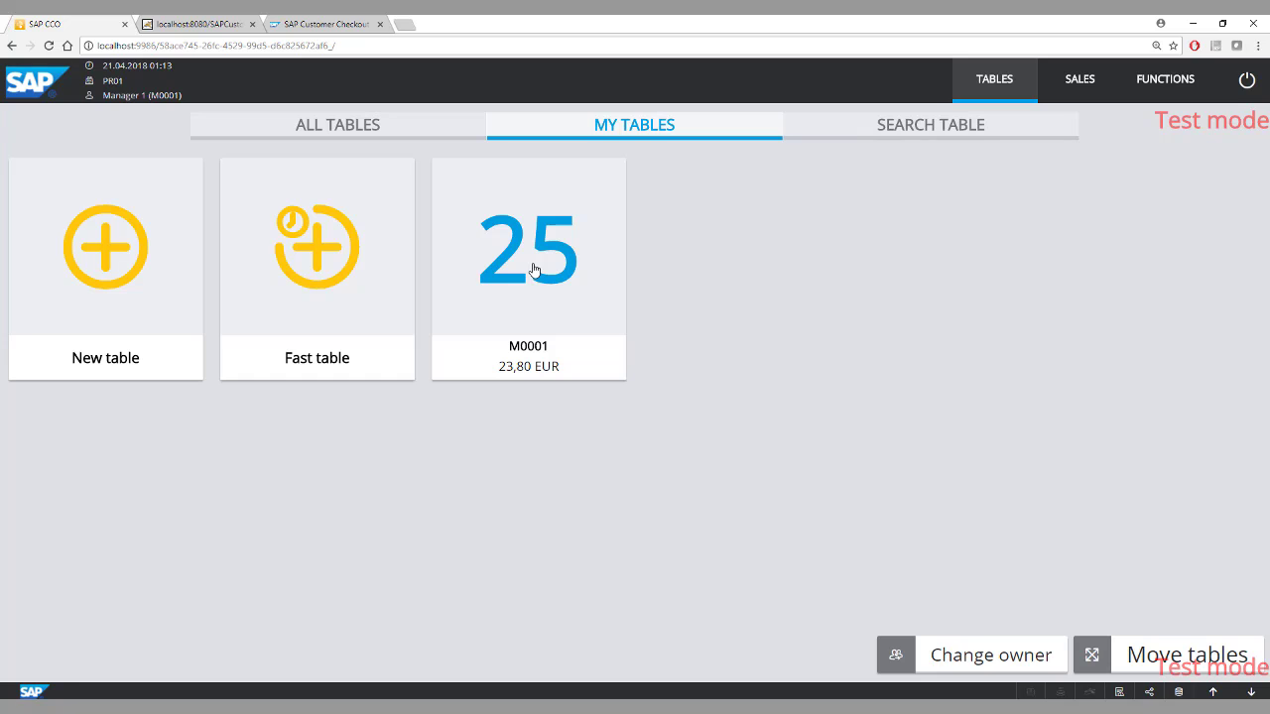
Reopen table 25, complete the Cheeseburger's note as "Extra Cheese and spicy", and send the order.
left_click(533, 270)
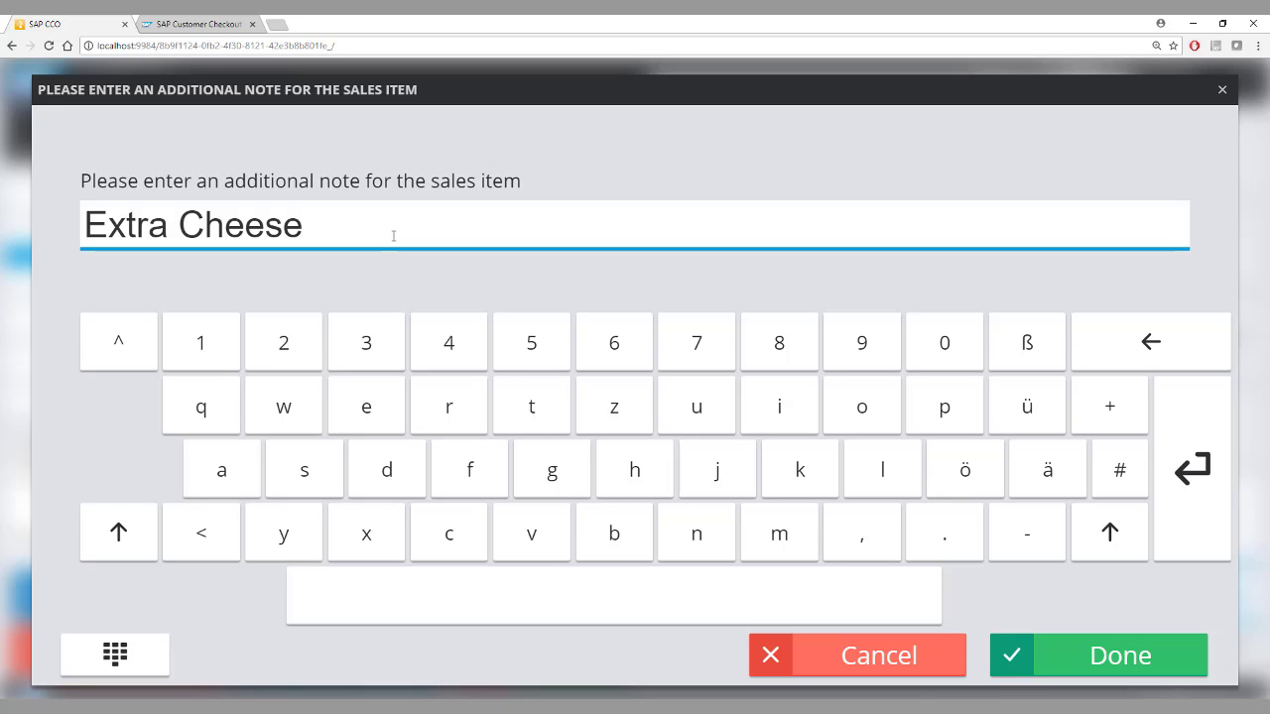
type("and spicy")
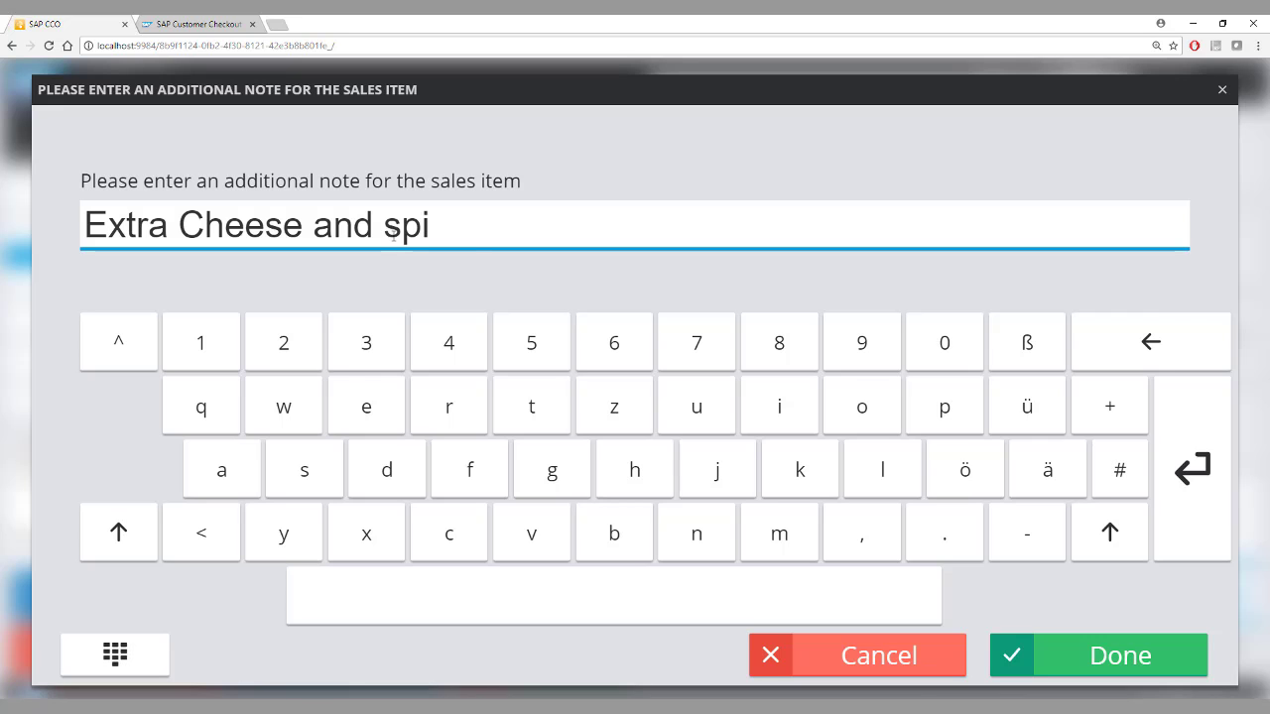
left_click(1074, 652)
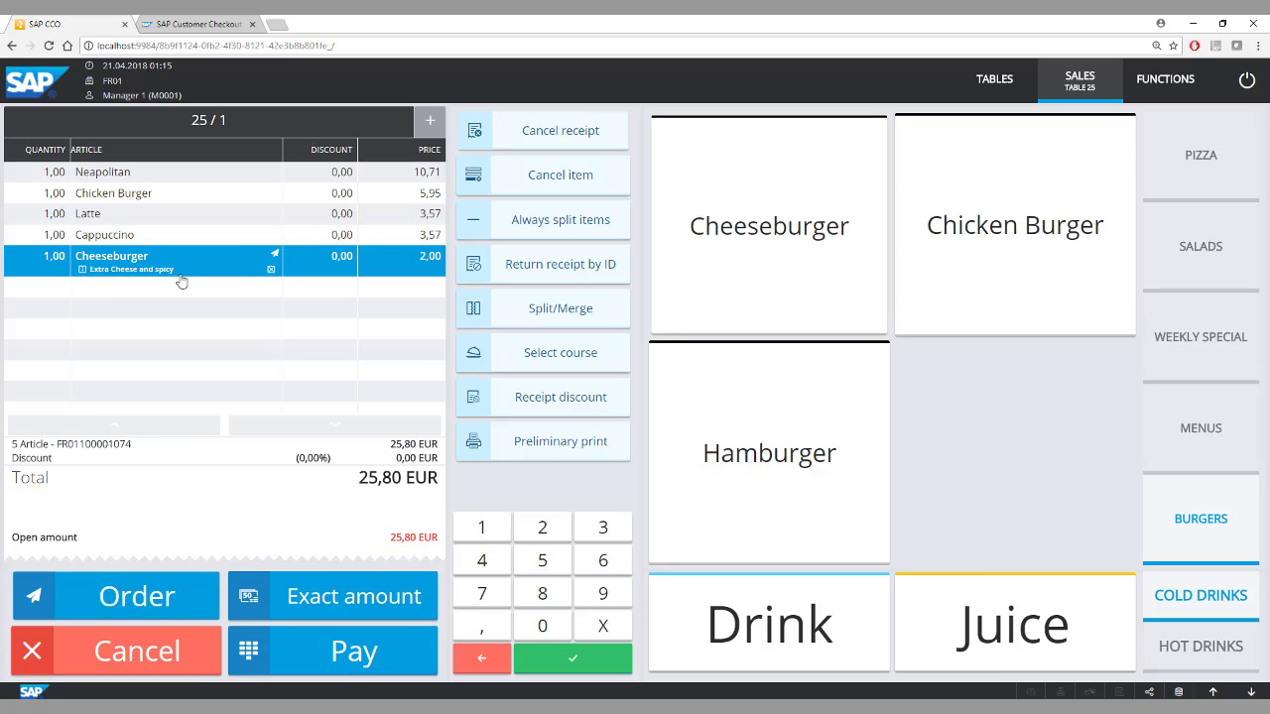
left_click(146, 600)
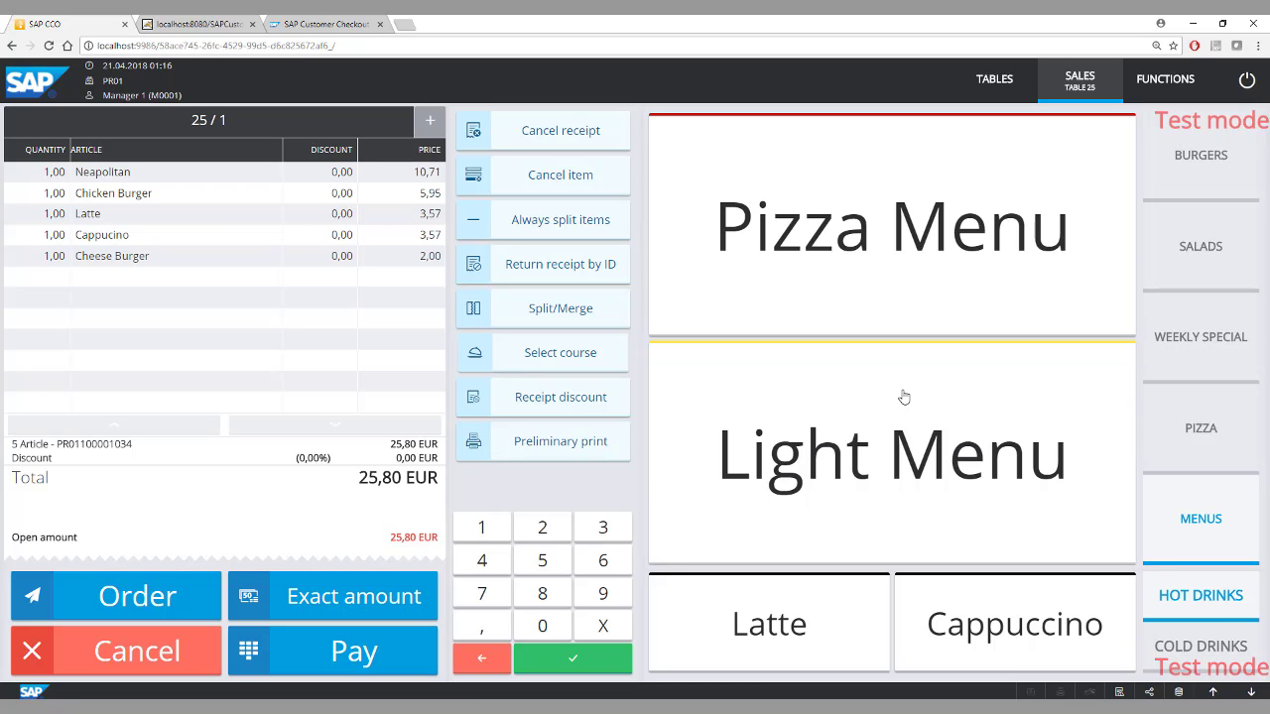
Add a Pizza Menu to table 25, and add another with Fanta and Marinara on a new fast table.
left_click(835, 258)
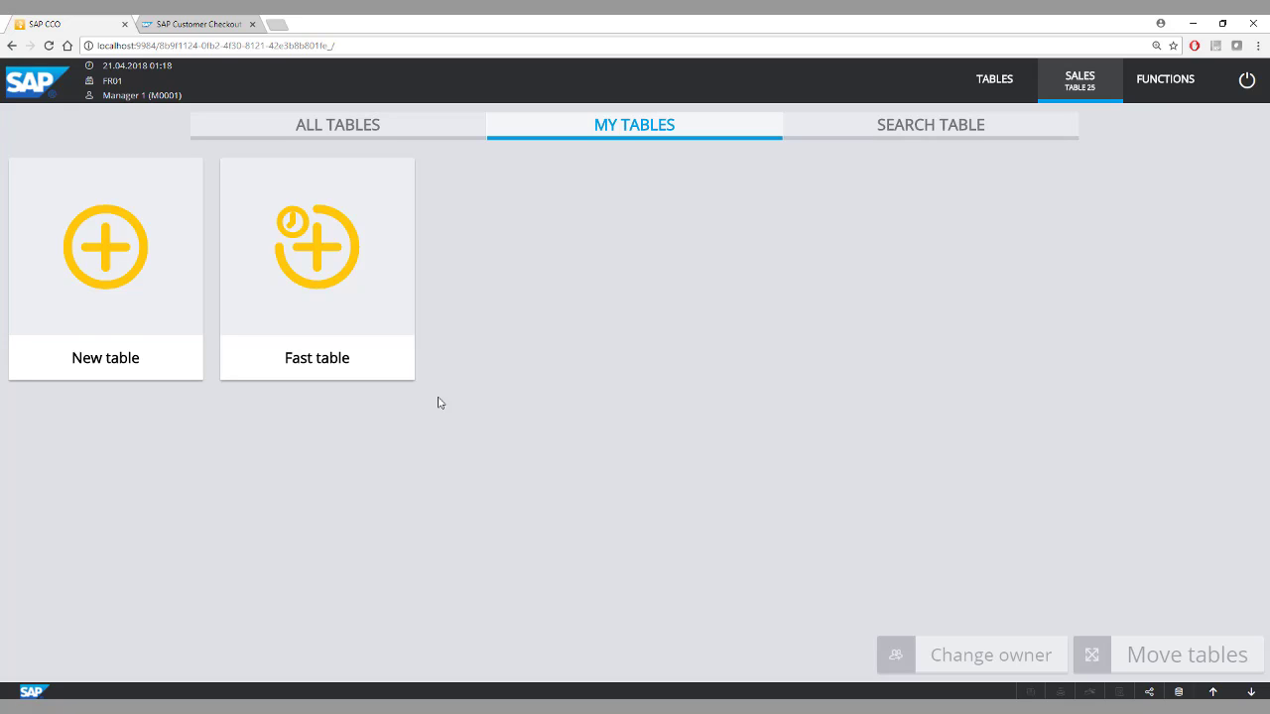
left_click(312, 264)
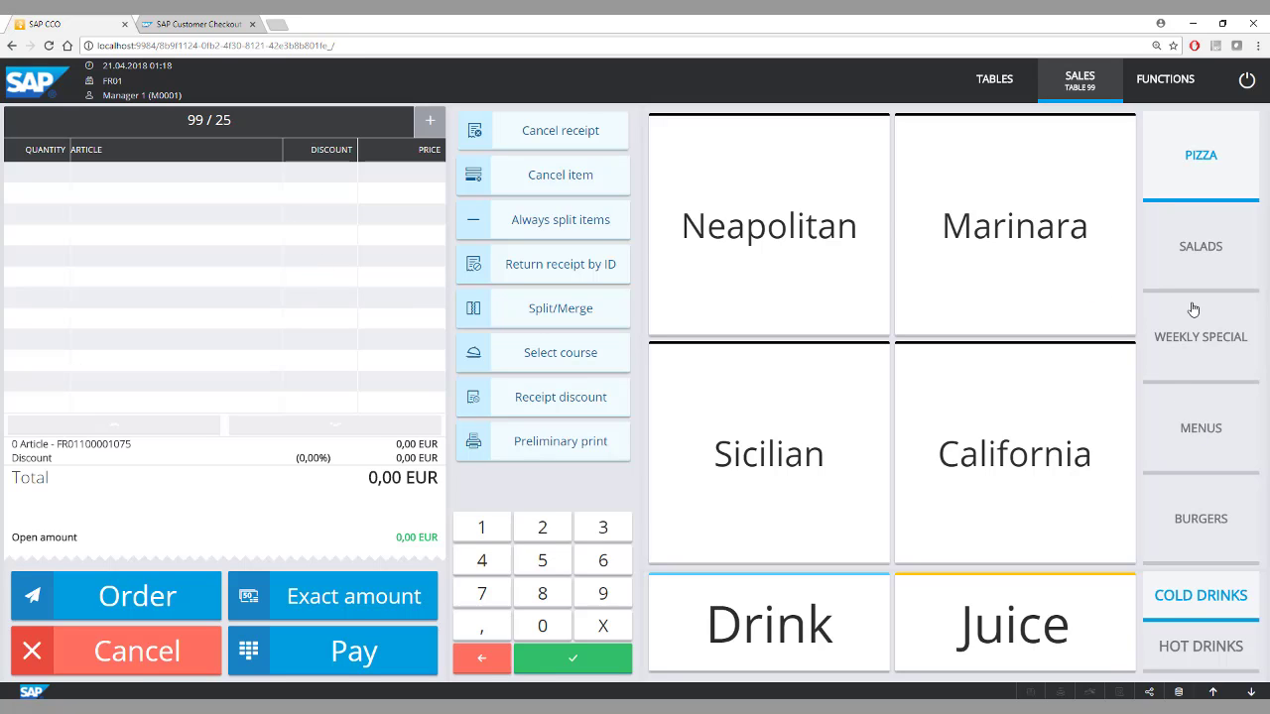
left_click(1204, 428)
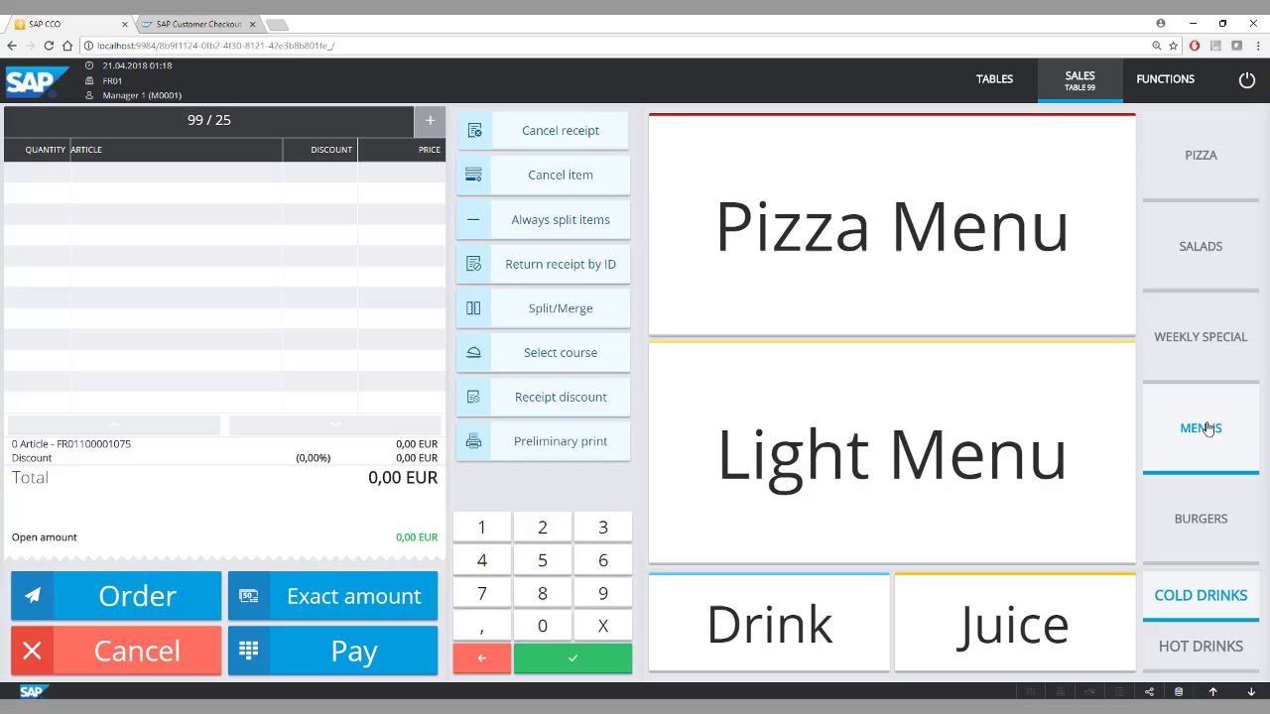
left_click(807, 261)
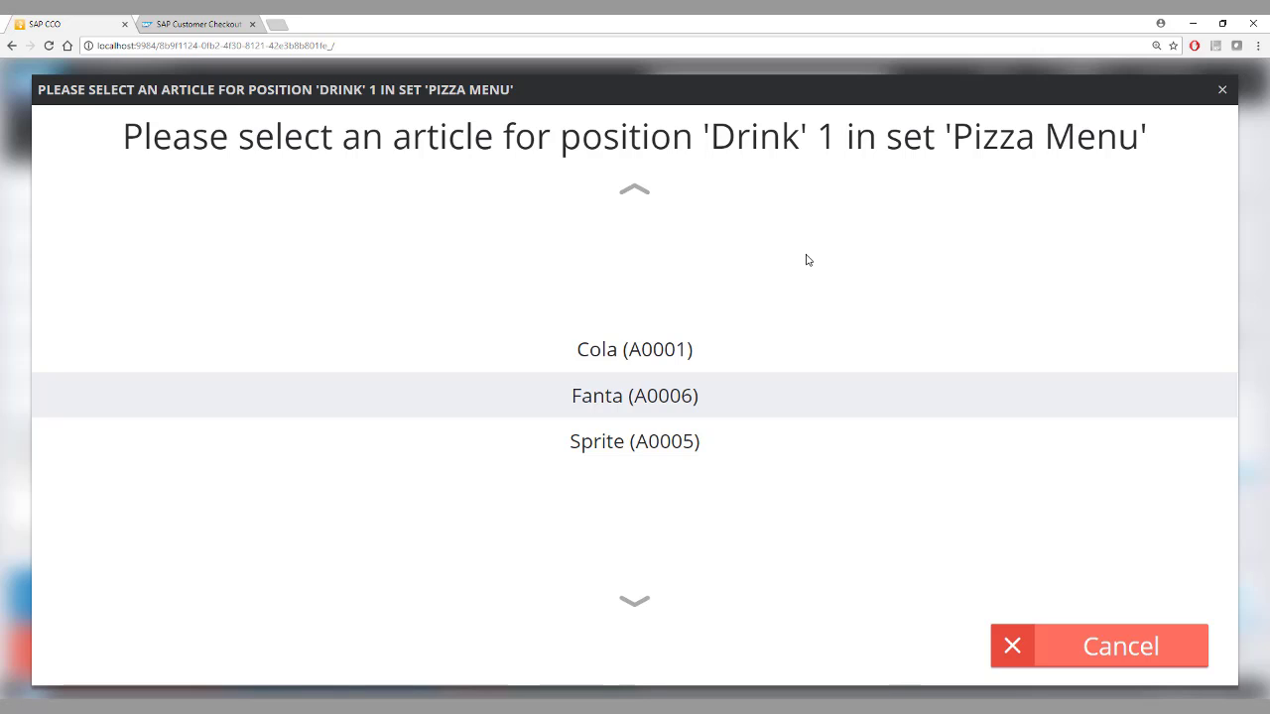
left_click(633, 398)
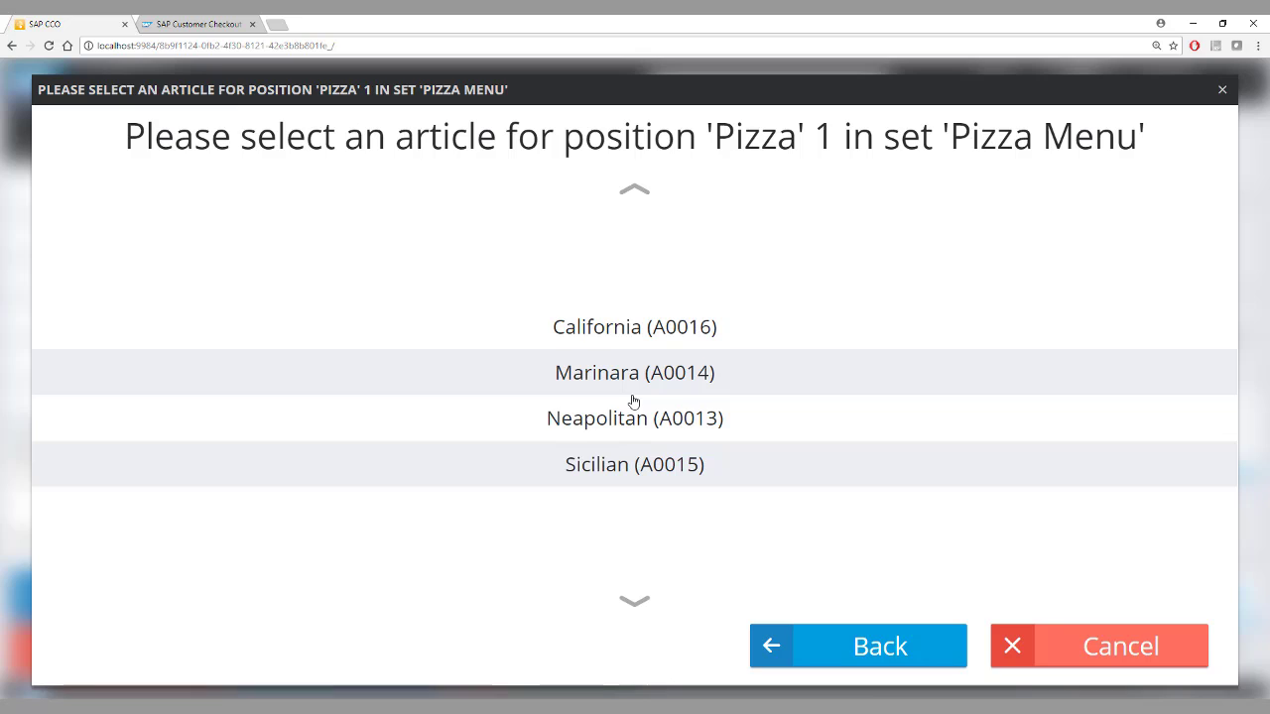
left_click(585, 377)
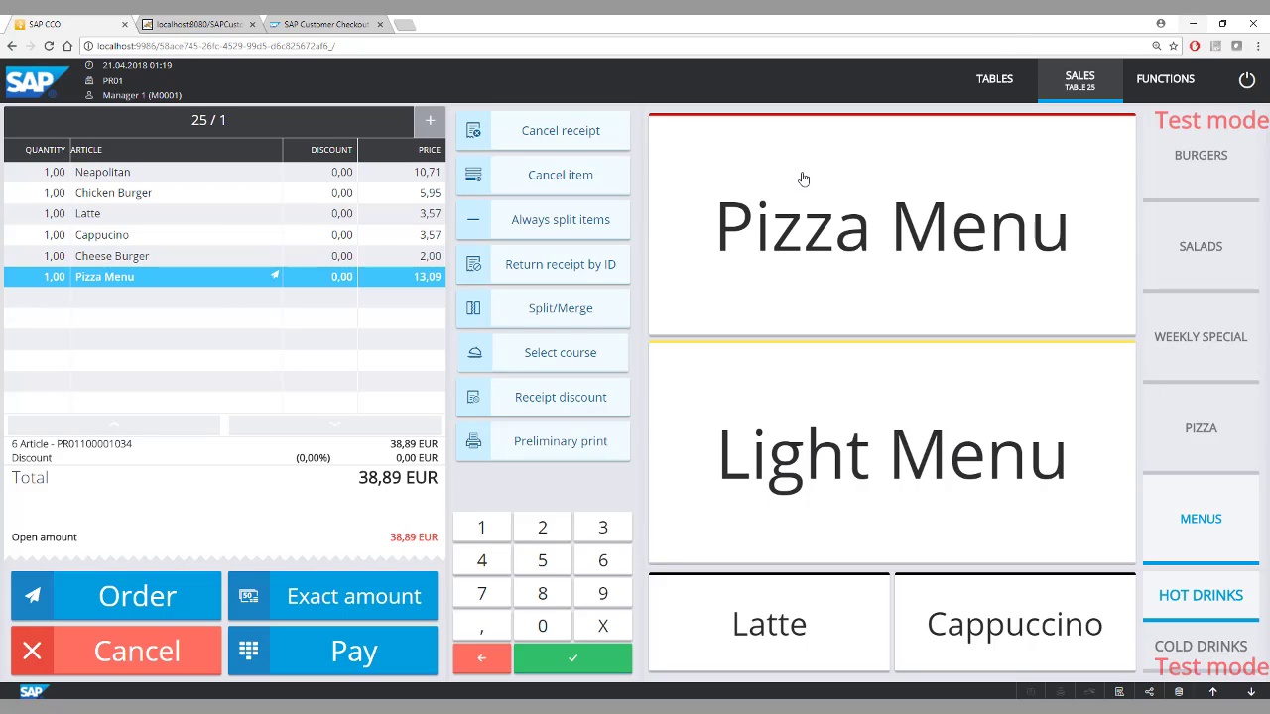
Send table 25's order with the Pizza Menu, and reopen the table with its ordered items shown.
left_click(150, 598)
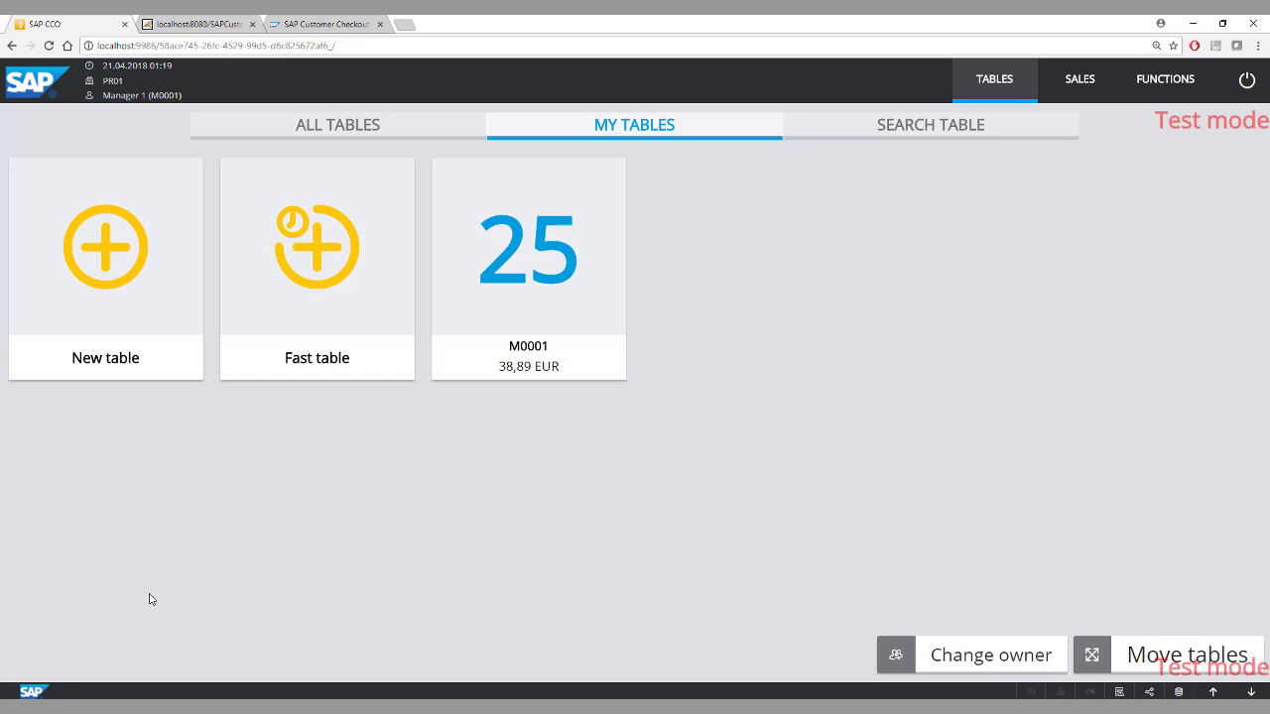
left_click(489, 267)
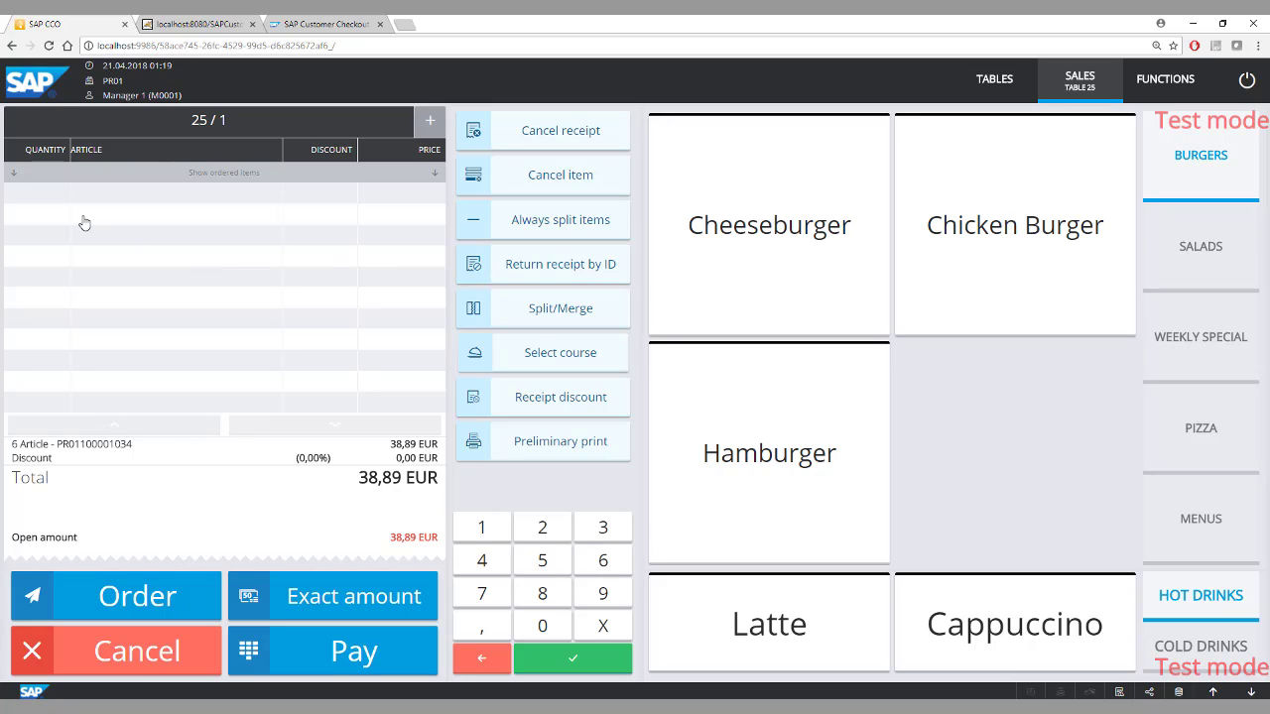
left_click(14, 175)
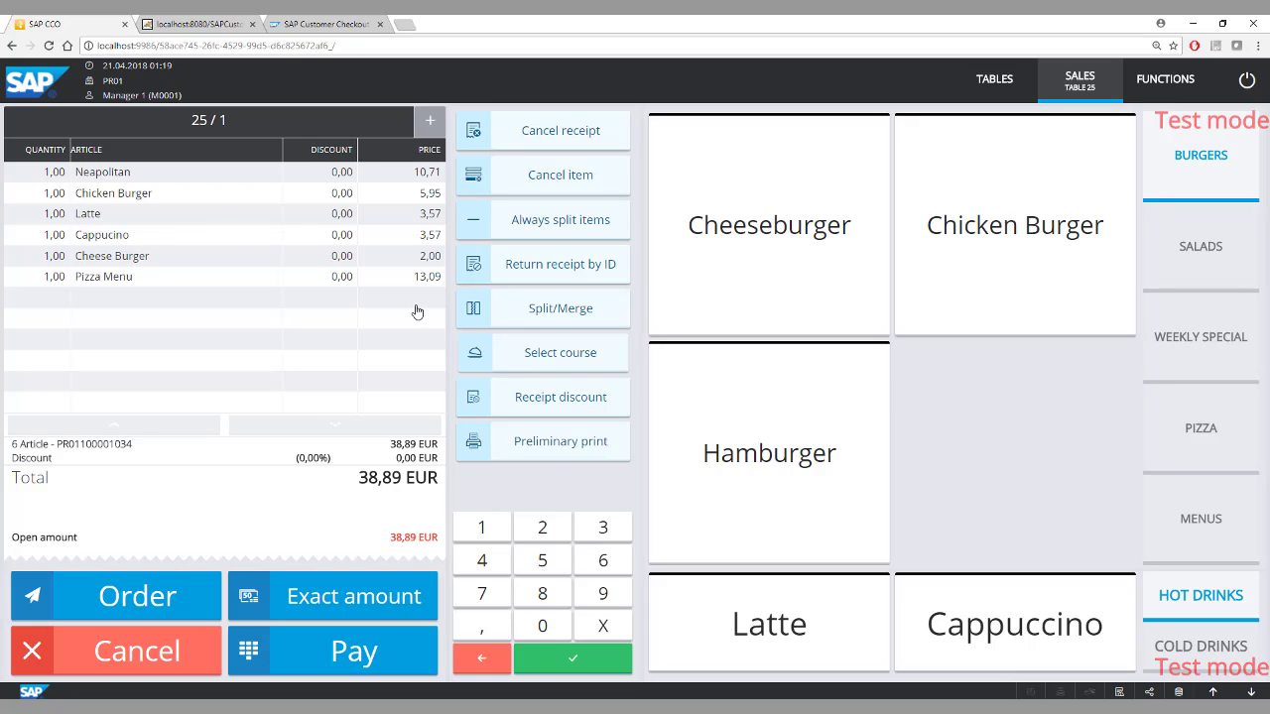
Split the Neapolitan and Latte from receipt 25/1 onto receipt 25/2, and return to receipt 25/1.
left_click(561, 311)
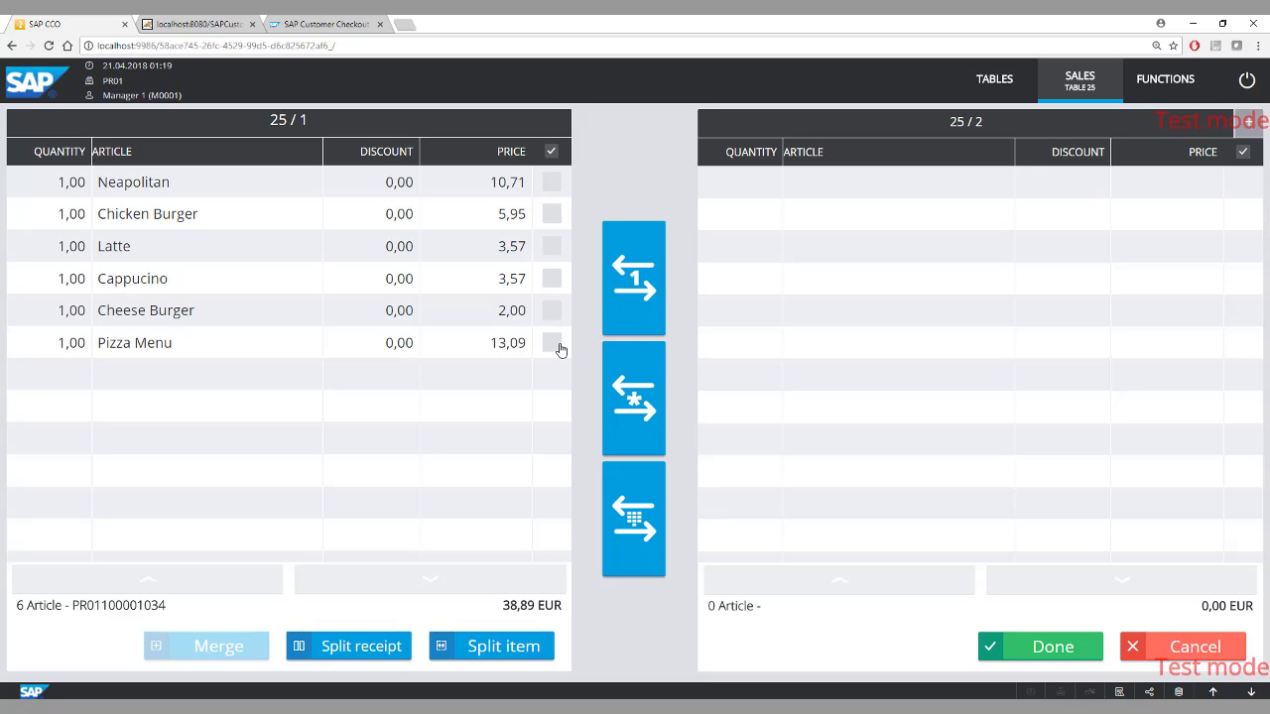
left_click(553, 181)
left_click(553, 246)
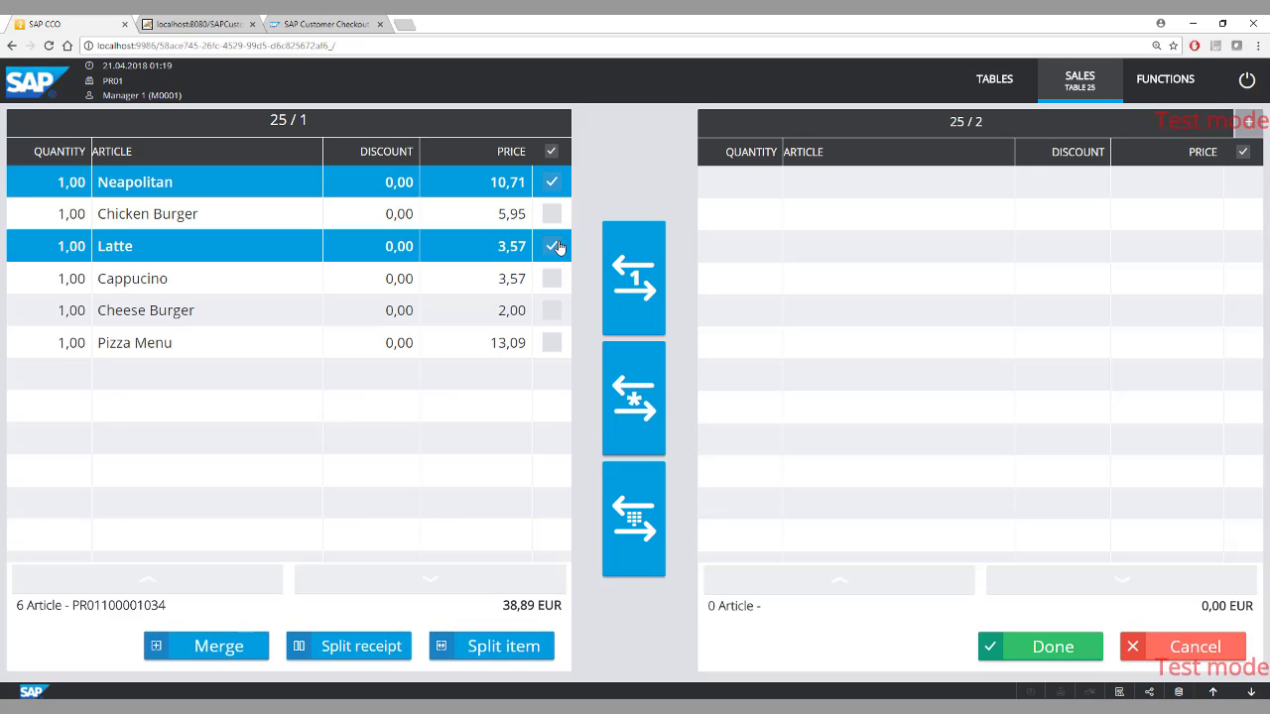
left_click(625, 278)
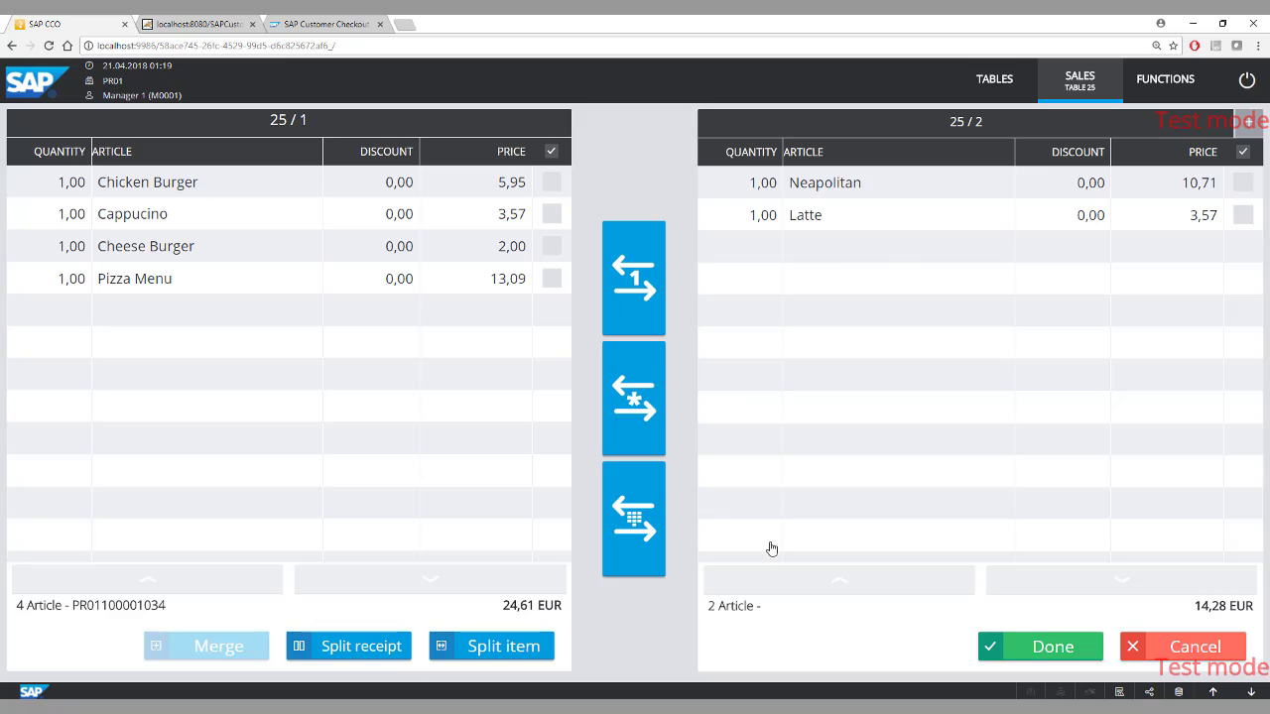
left_click(1043, 647)
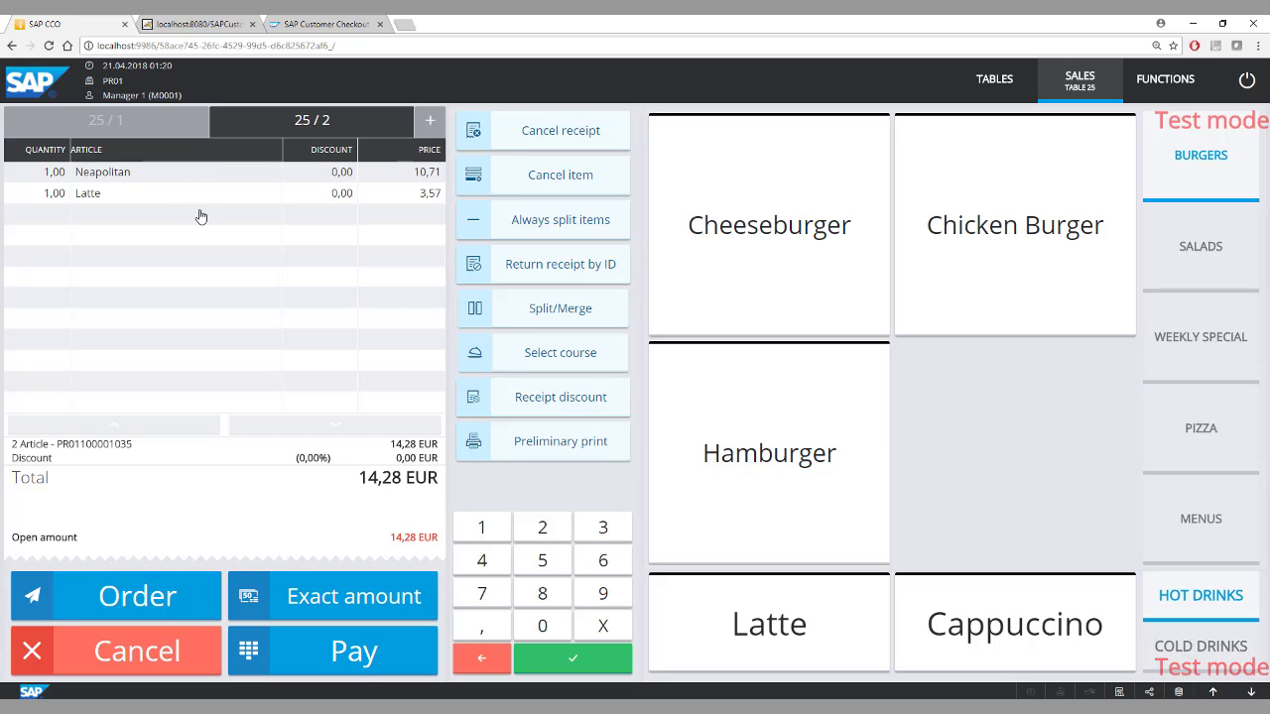
left_click(147, 128)
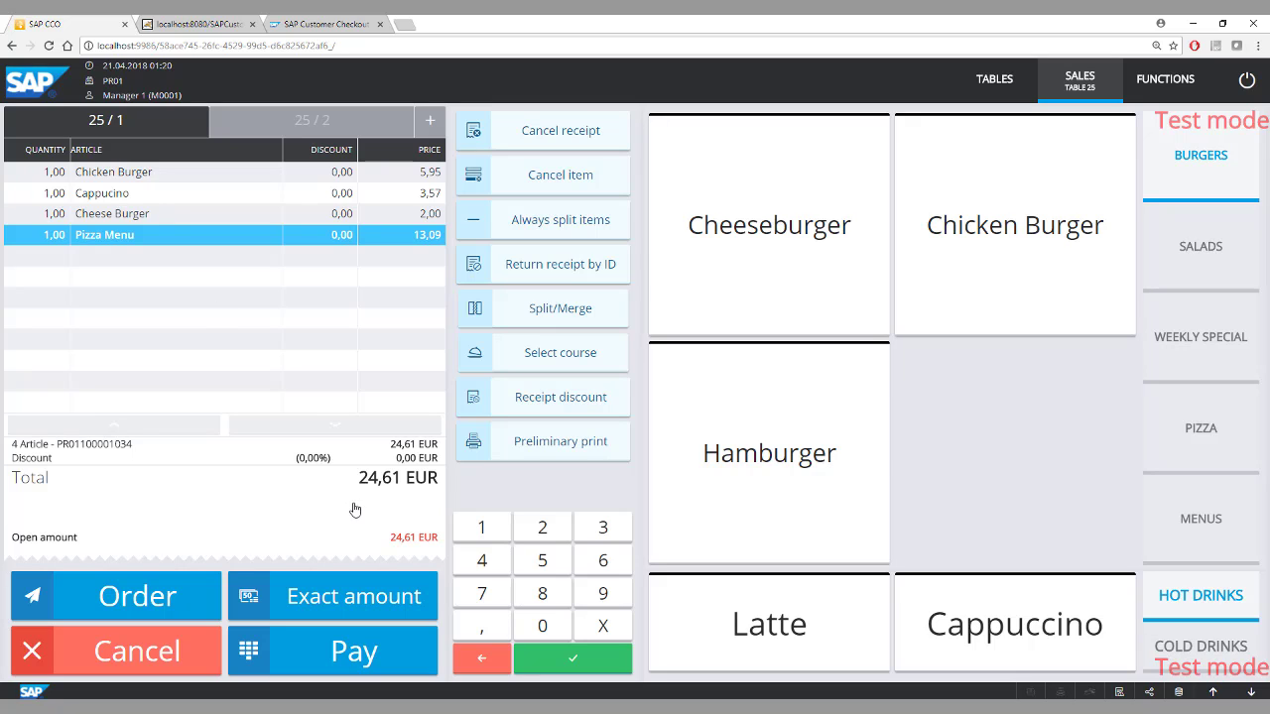
Check the card and voucher payment options for receipt 25/1, and pay it in cash with 24,61 EUR.
left_click(363, 650)
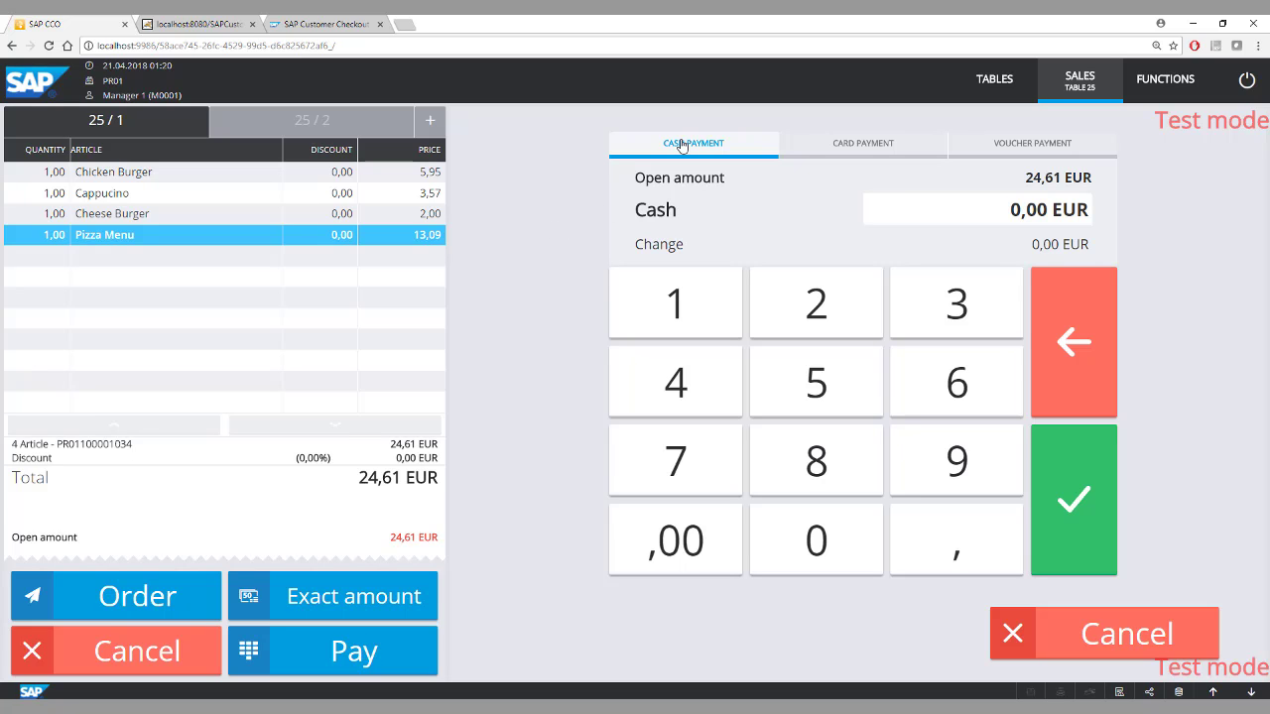
left_click(851, 149)
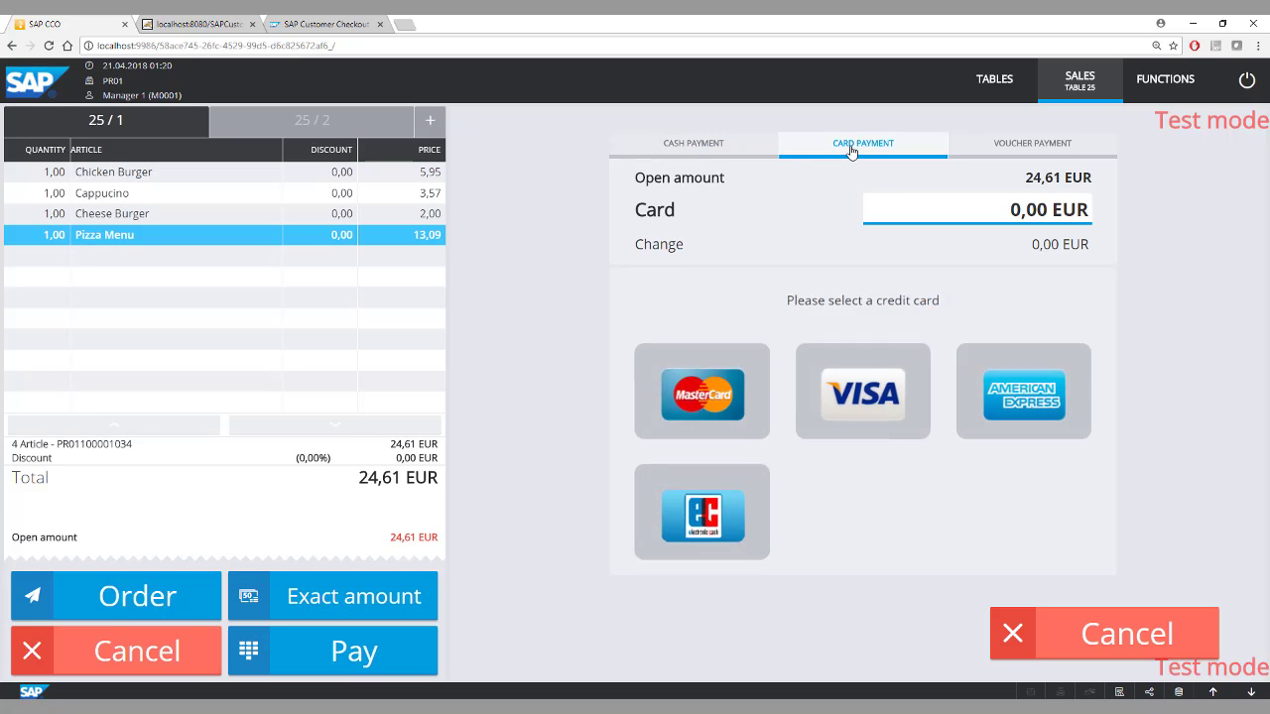
left_click(1015, 149)
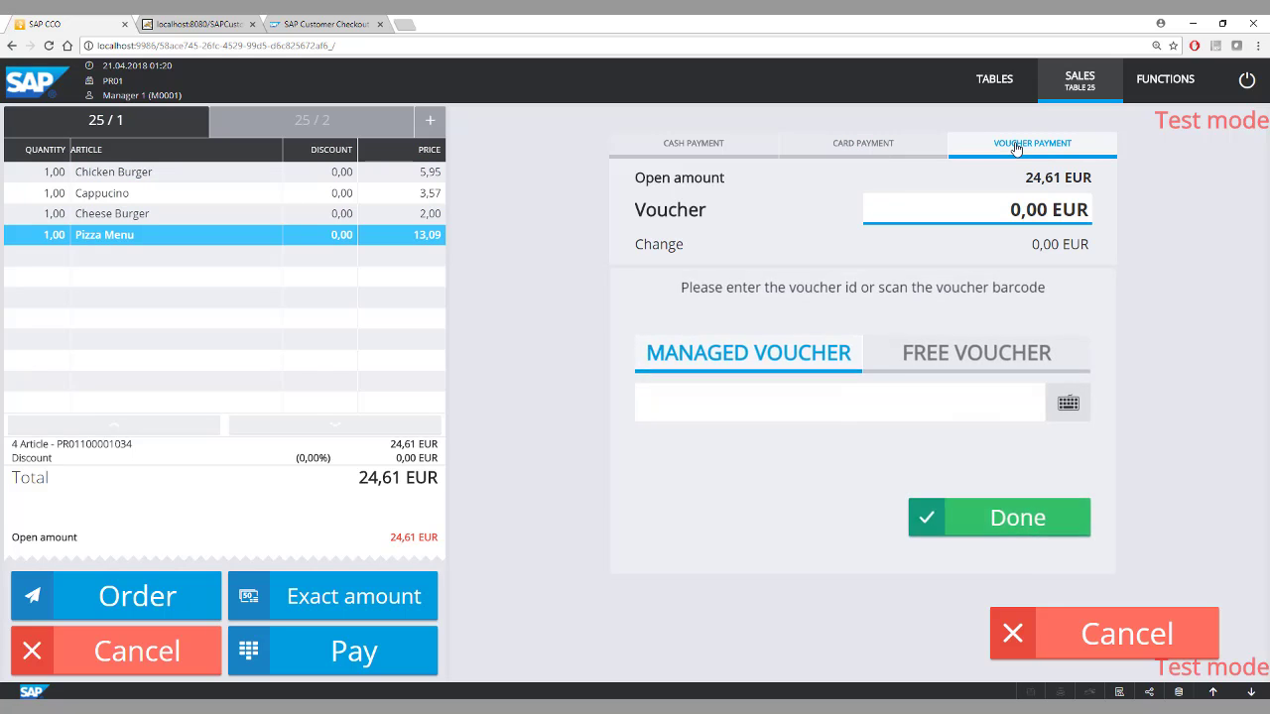
left_click(718, 149)
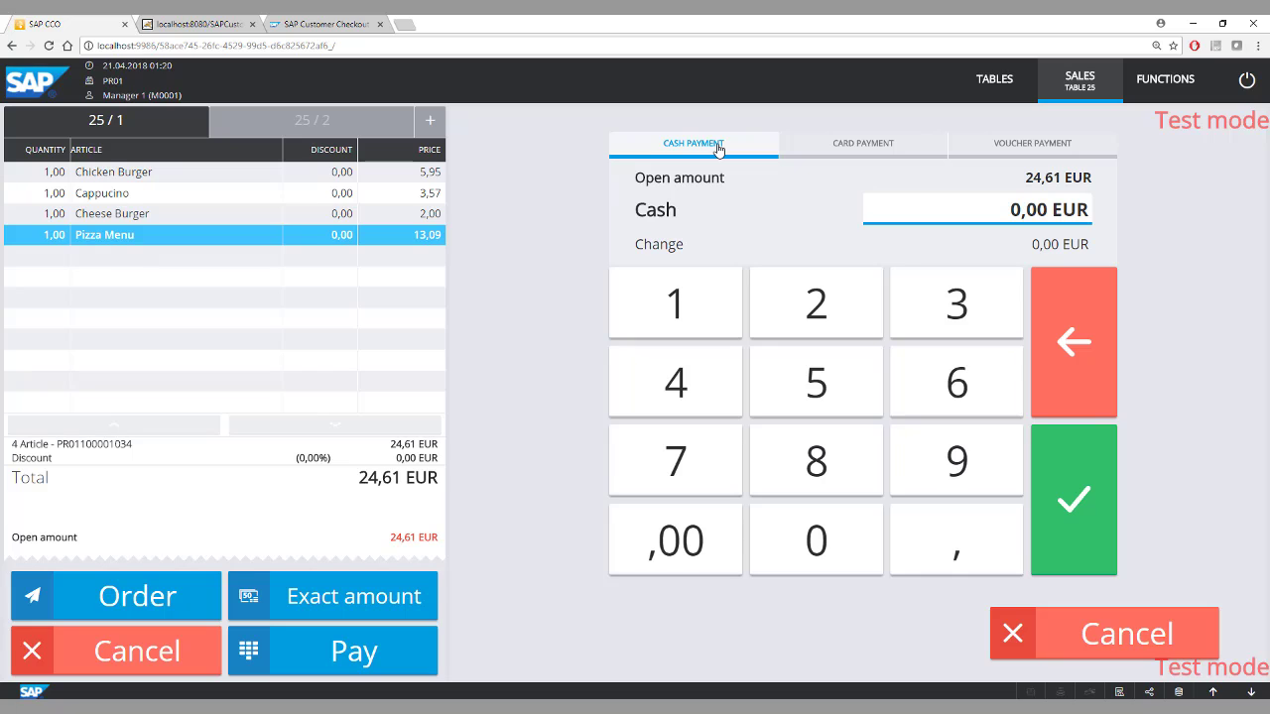
left_click(835, 315)
left_click(671, 389)
left_click(947, 544)
left_click(934, 404)
left_click(679, 311)
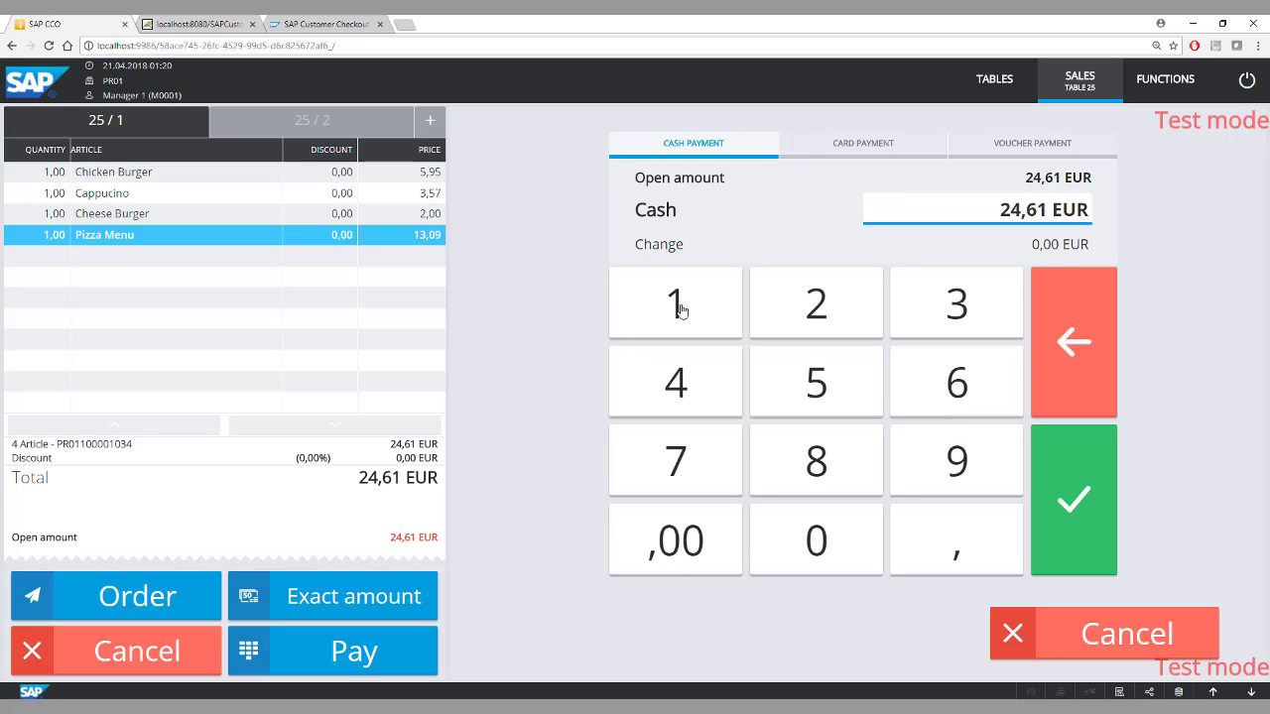
left_click(1069, 490)
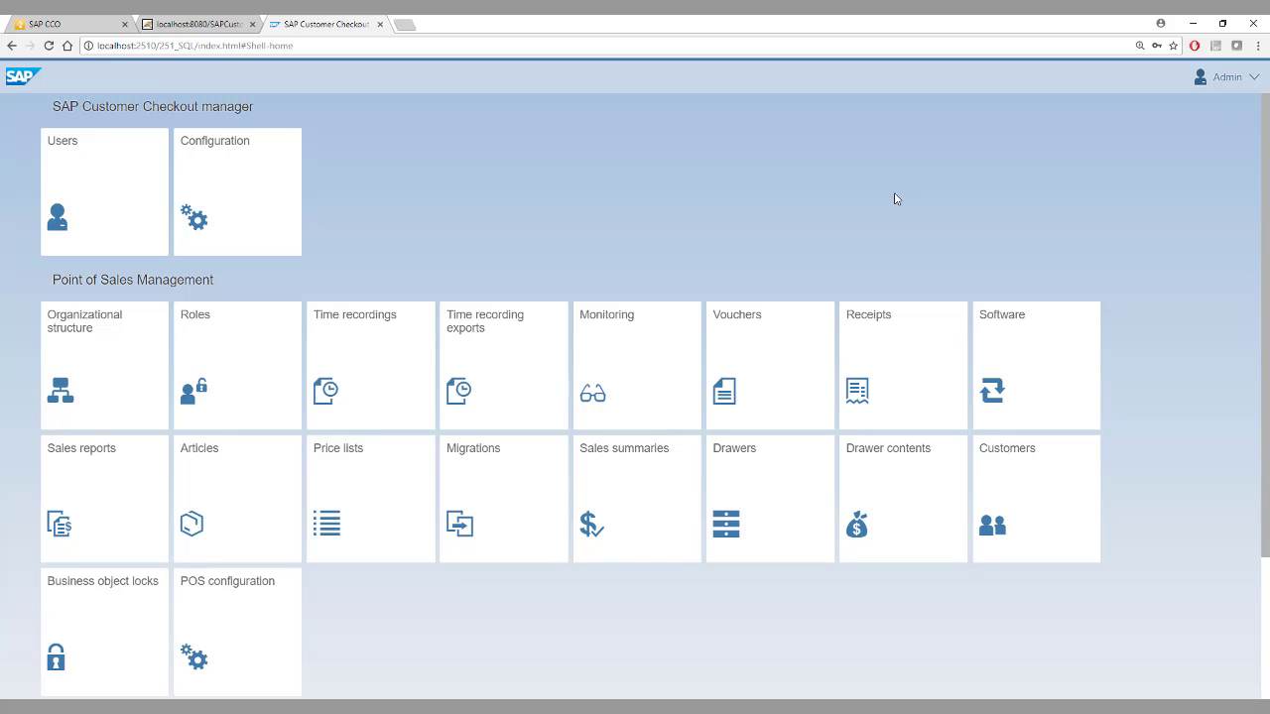
In SAP Customer Checkout manager, open the sales items of the 24.61 EUR receipt and copy its receipt ID.
left_click(904, 372)
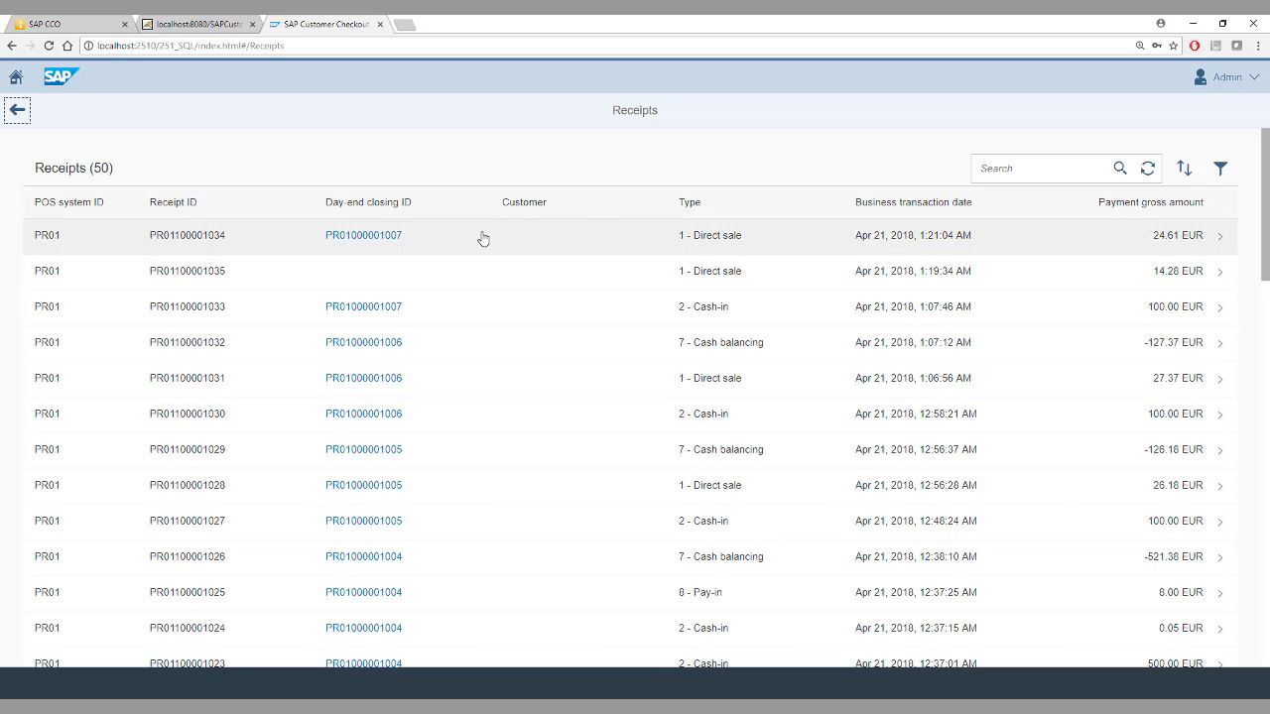
left_click(483, 239)
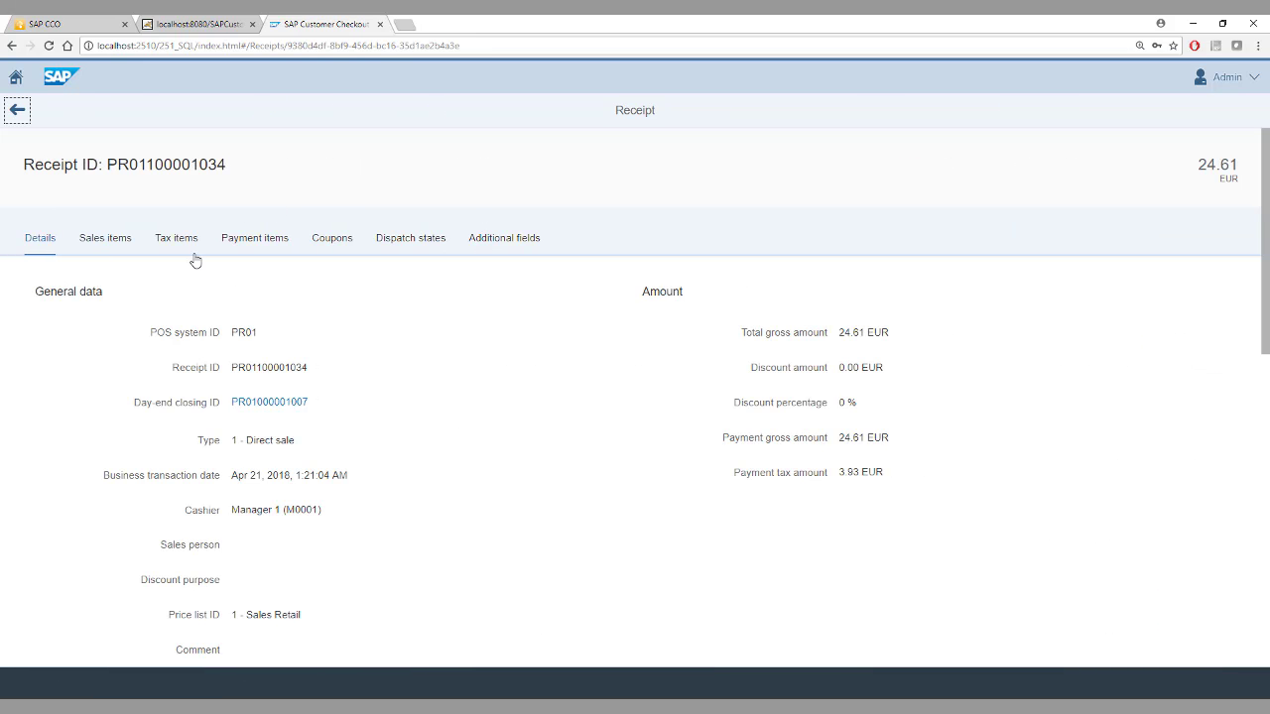
left_click(116, 241)
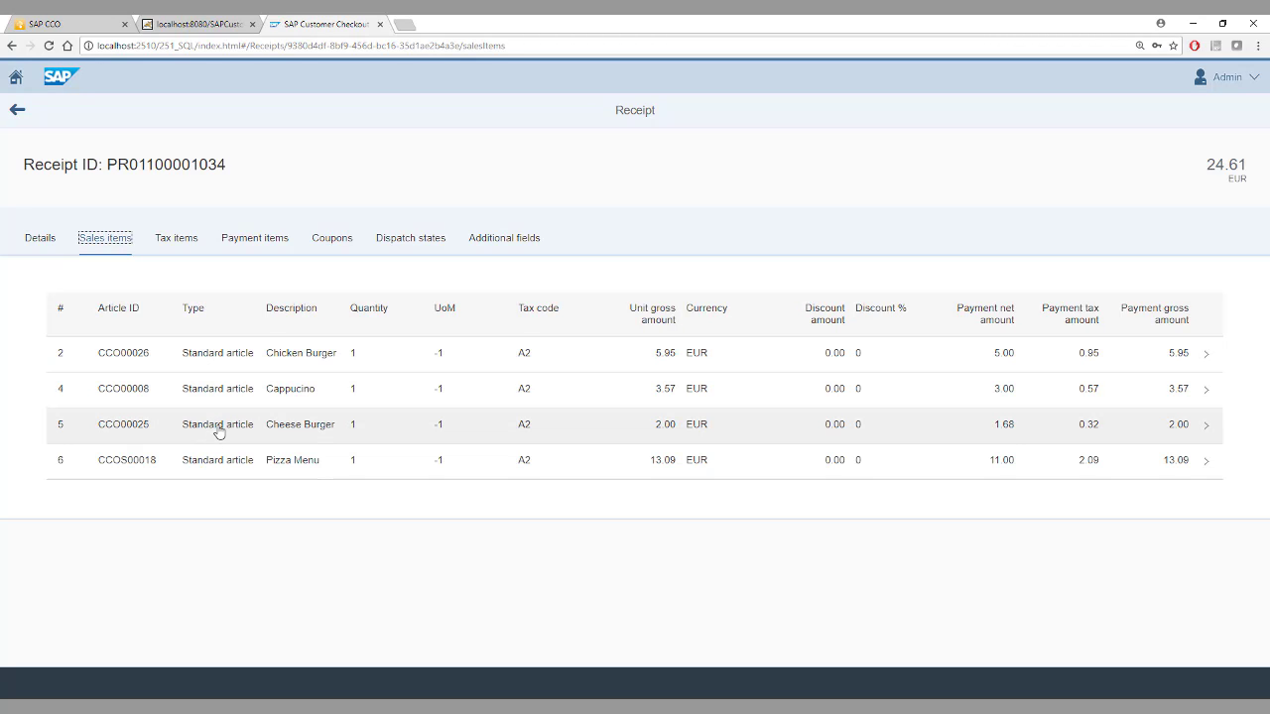
double_click(161, 167)
key("ctrl+c")
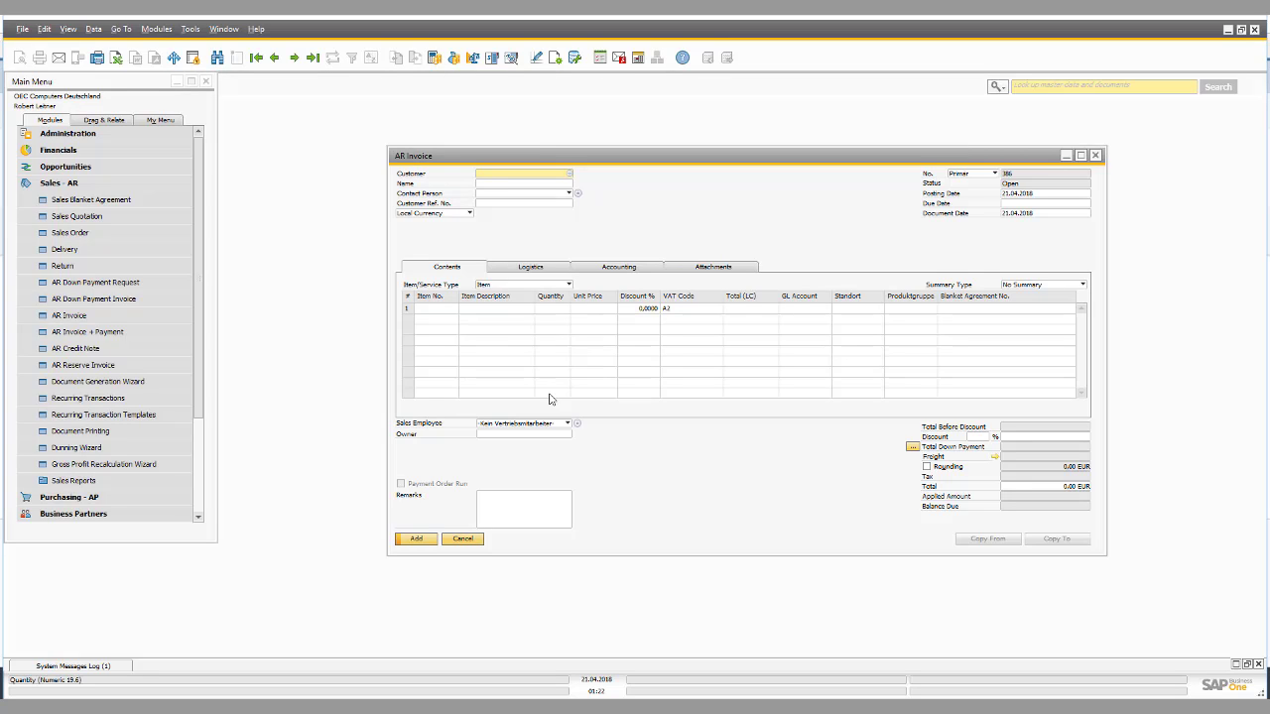
In SAP Business One, find the AR invoice whose customer reference number contains the copied receipt ID, using asterisk wildcards on both sides.
key("ctrl+f")
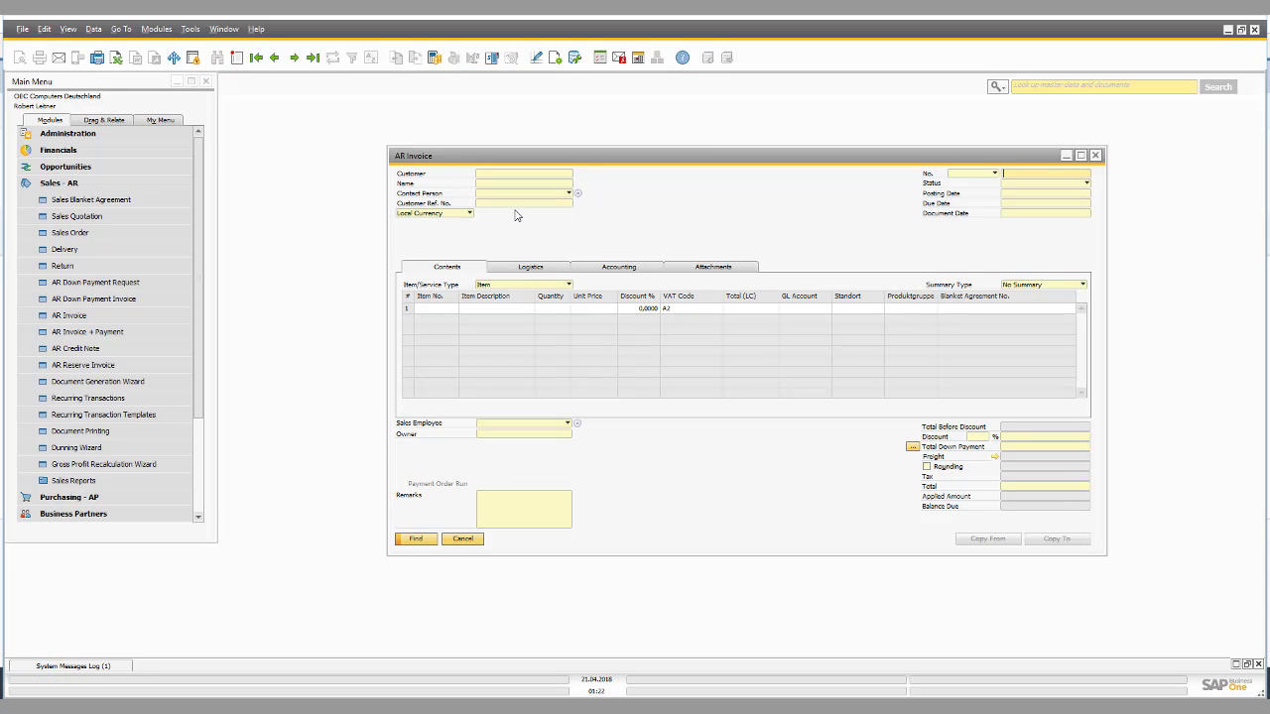
left_click(506, 205)
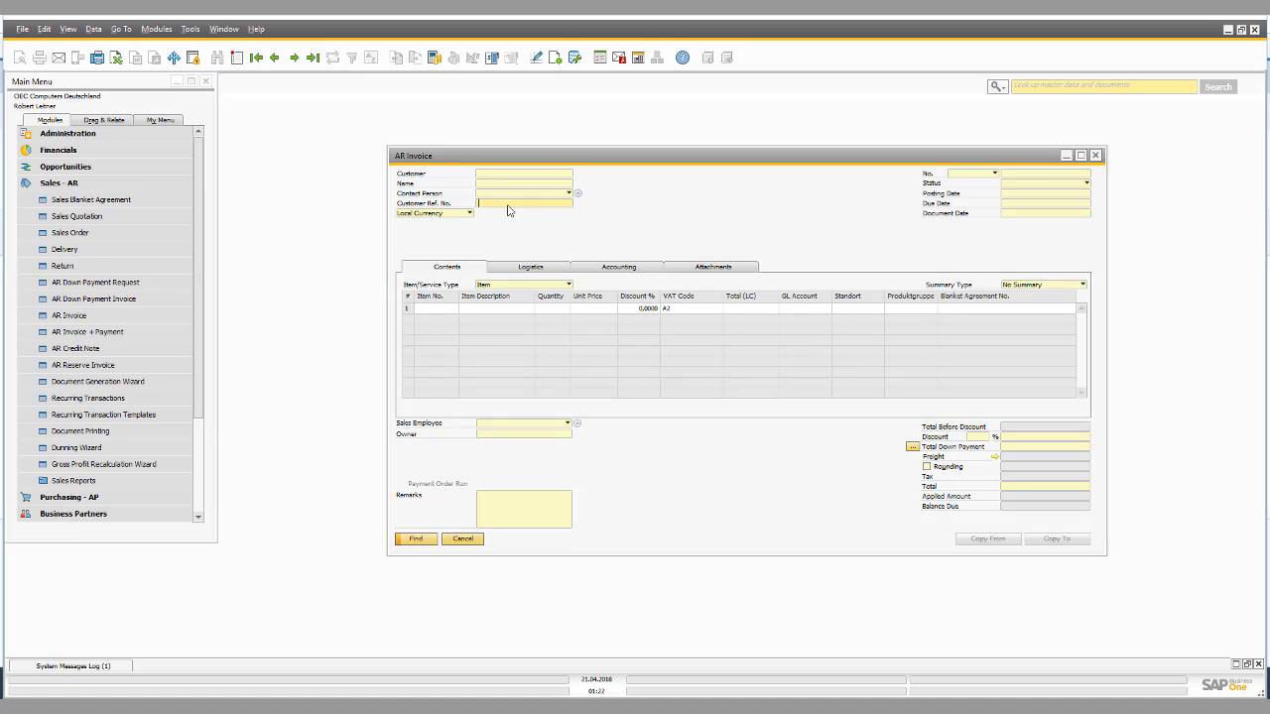
type("**")
key("Left")
key("ctrl+v")
left_click(416, 539)
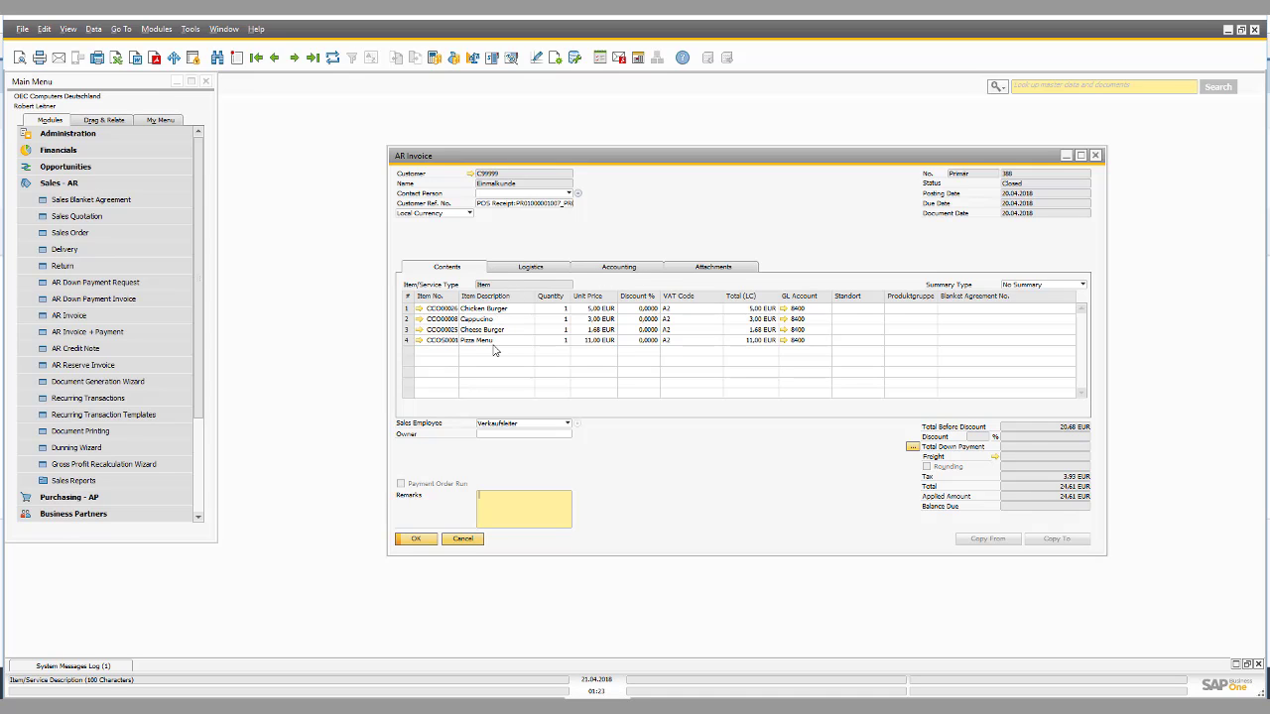
Examine the invoice's relationship map and its incoming payment with the payment means, and close the payment.
right_click(638, 211)
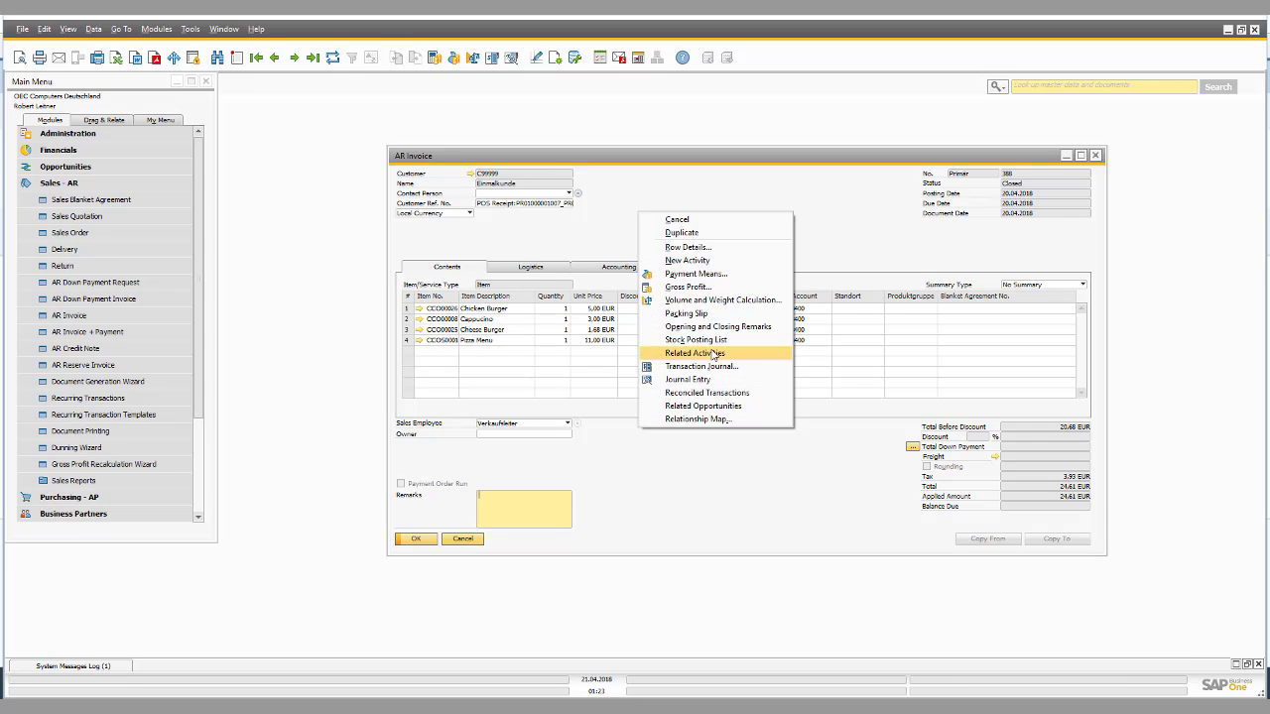
left_click(713, 421)
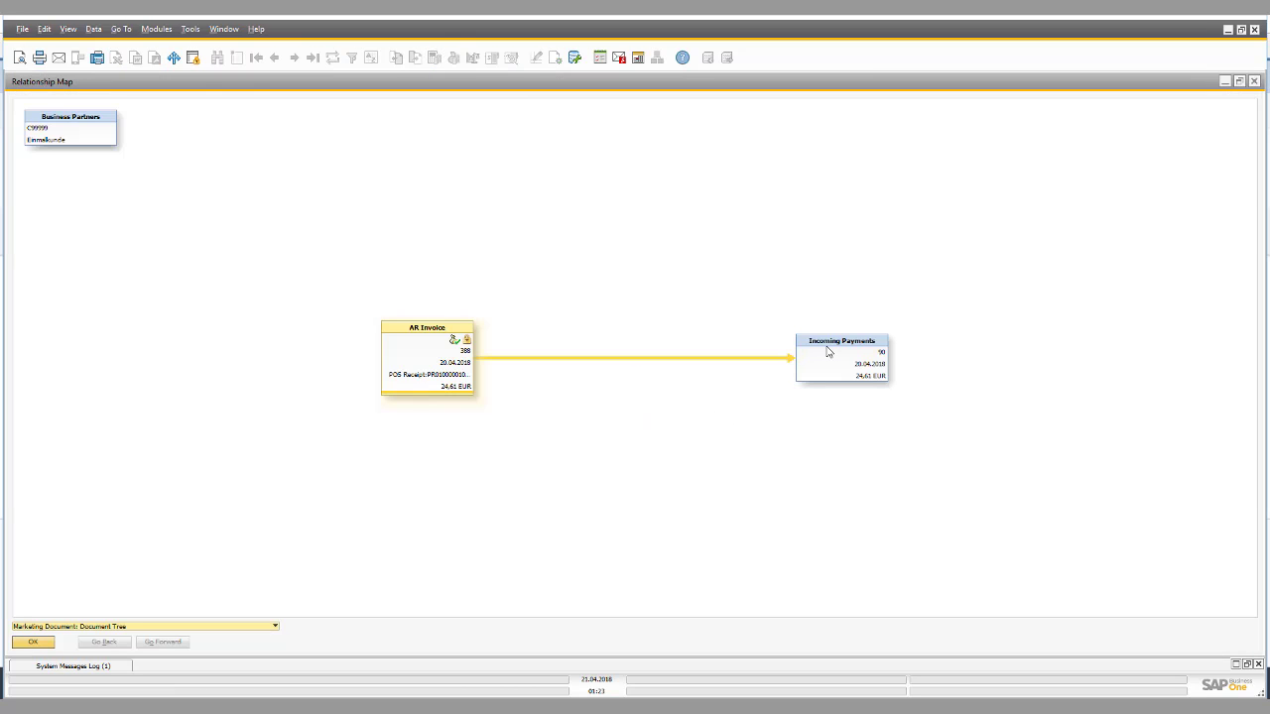
double_click(828, 351)
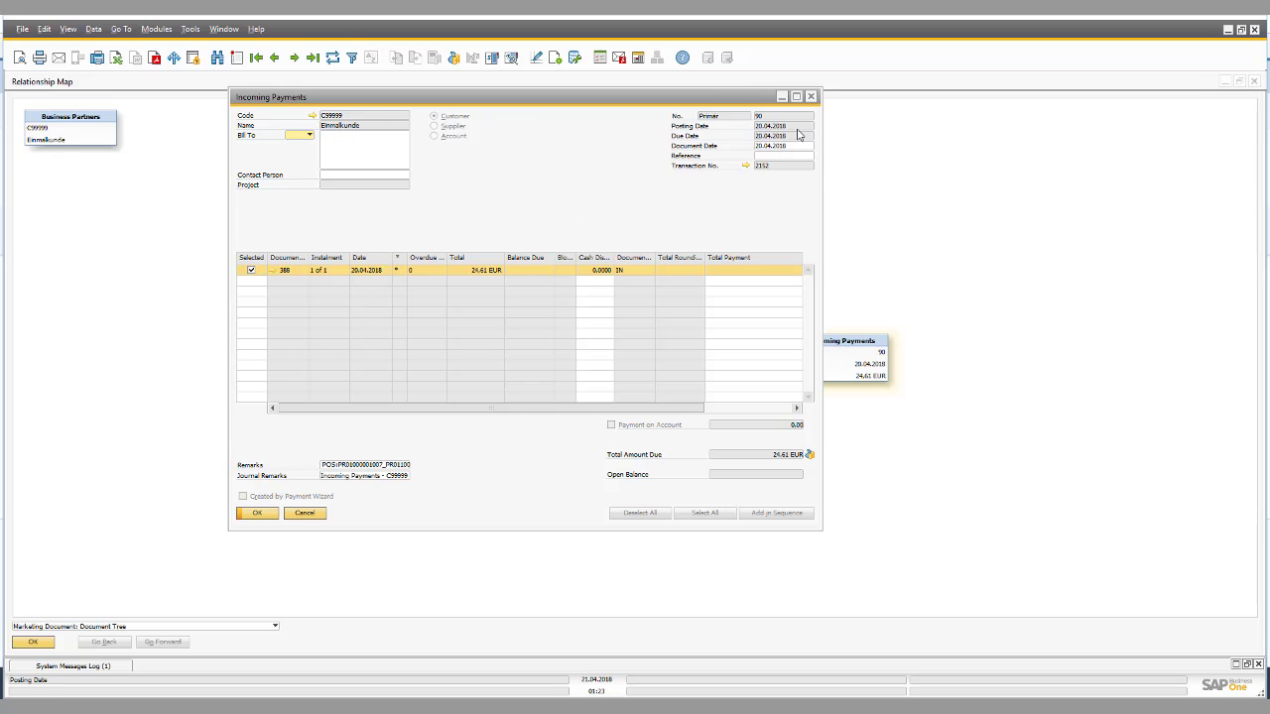
left_click(455, 57)
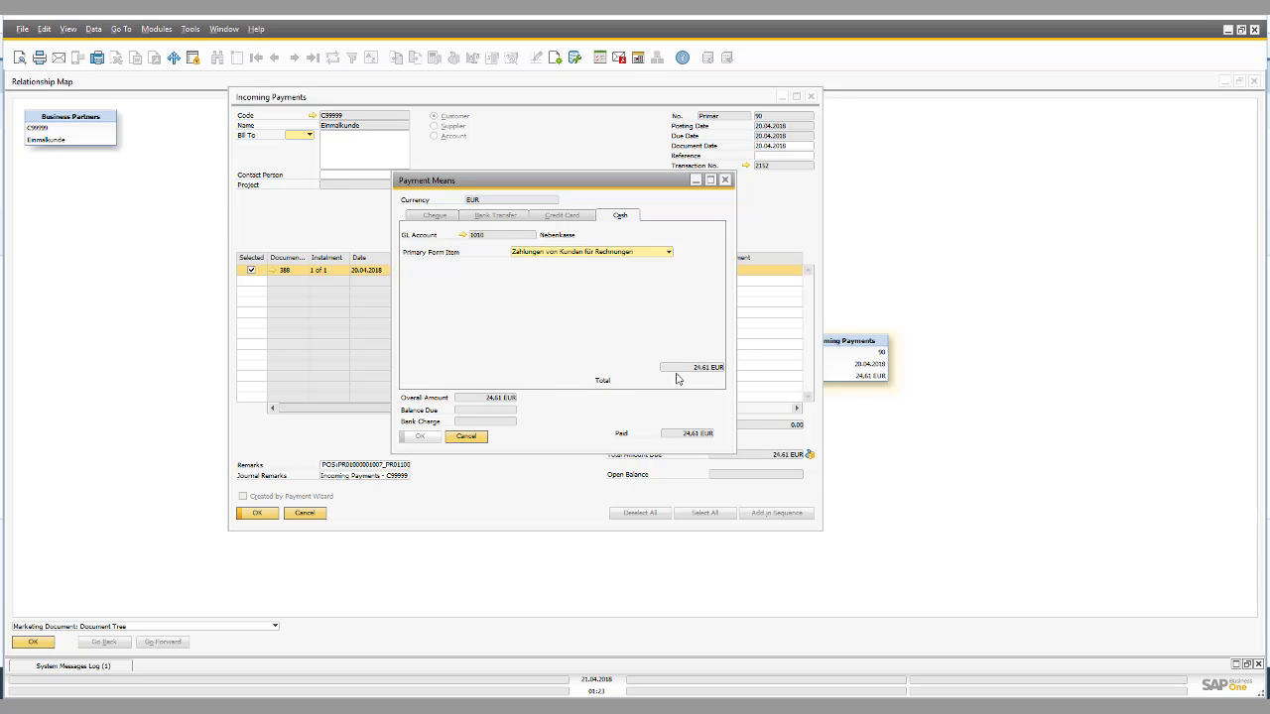
left_click(465, 437)
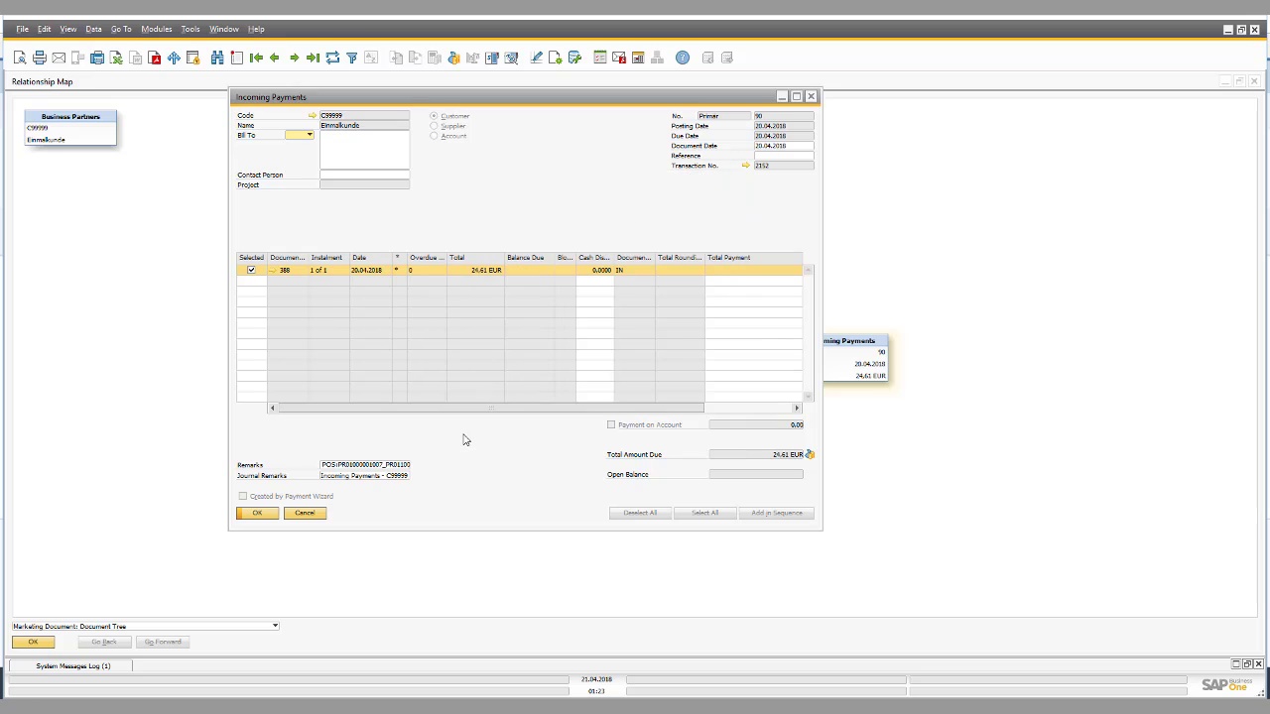
left_click(307, 515)
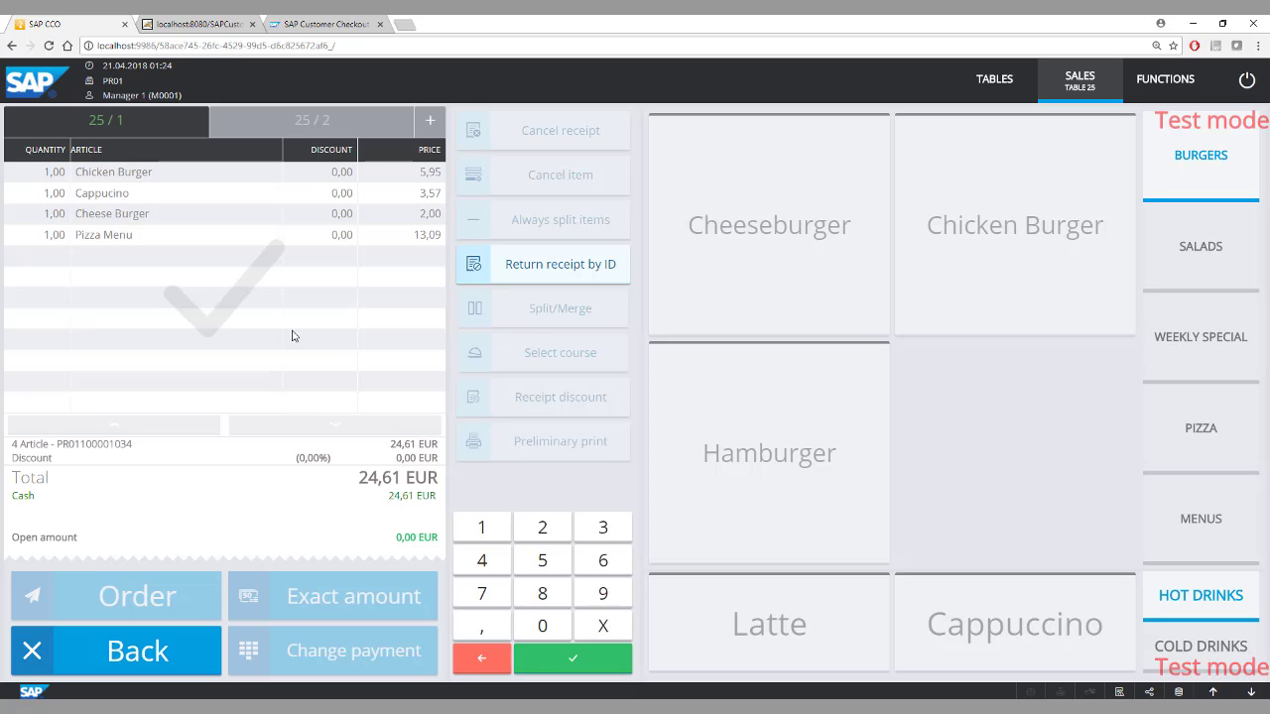
Add a Caesar salad to receipt 25/2 in SAP Customer Checkout, and cancel that item before it is ordered.
left_click(309, 124)
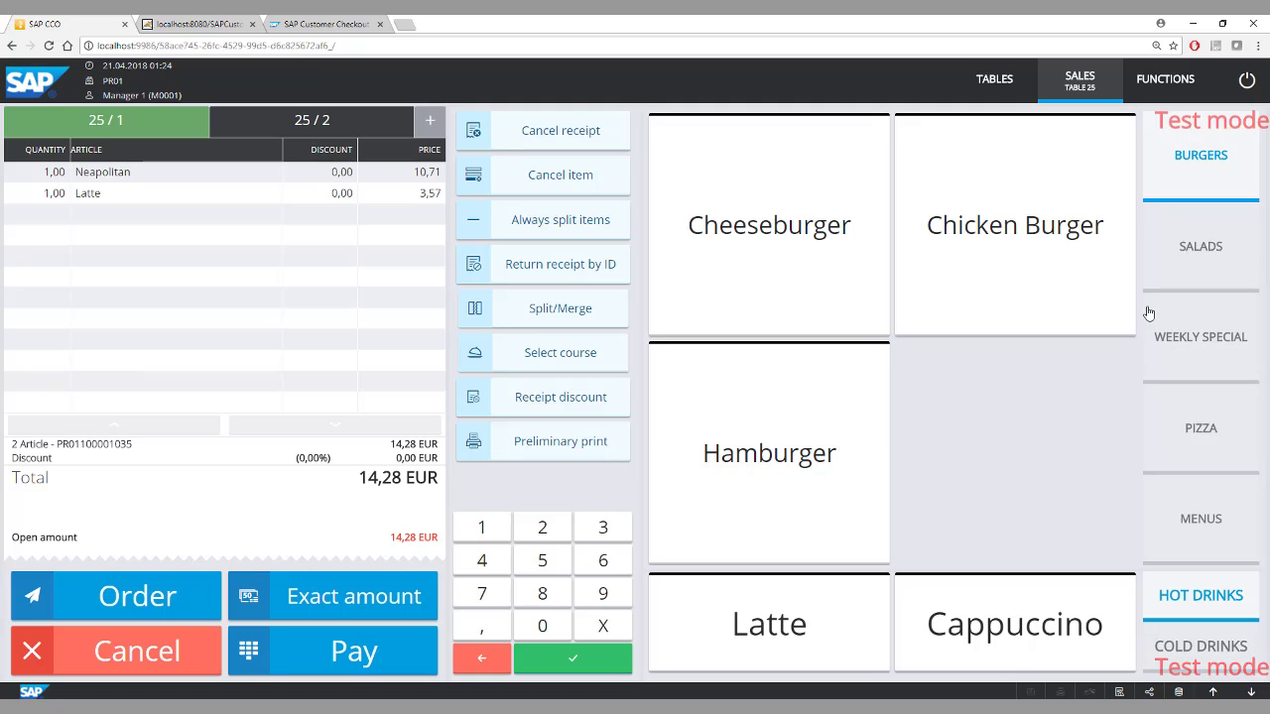
left_click(1205, 286)
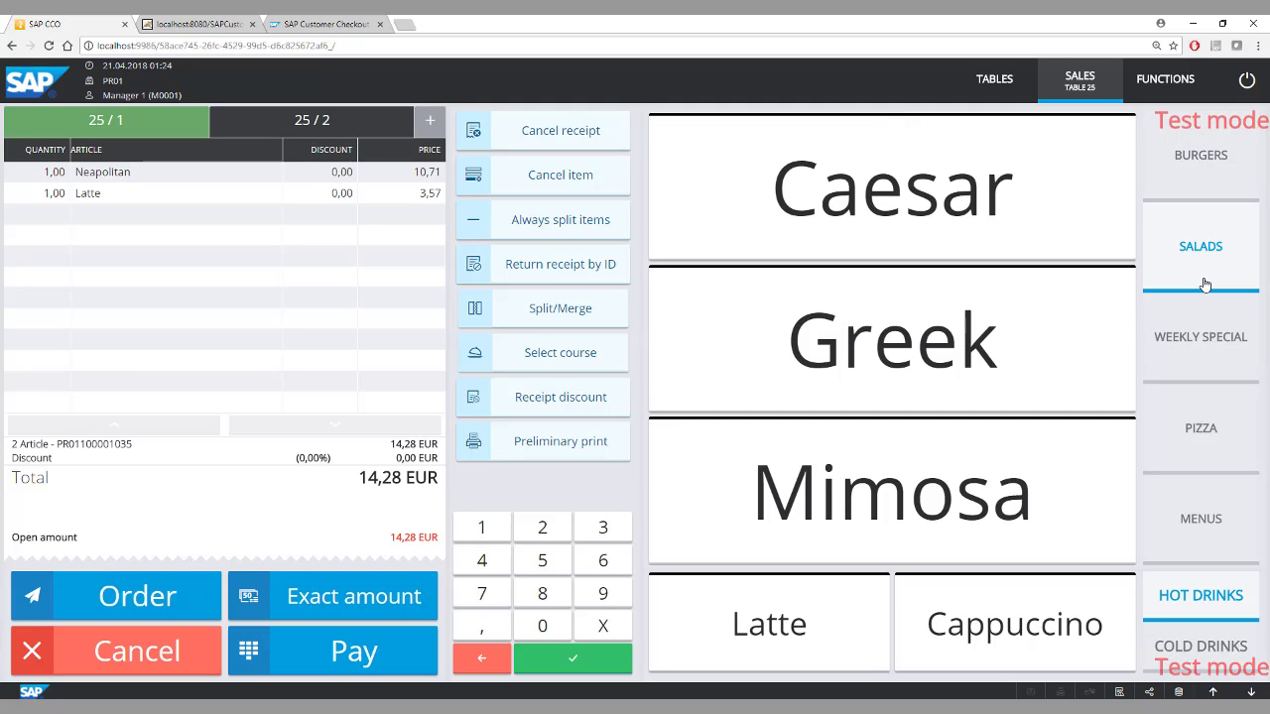
left_click(910, 205)
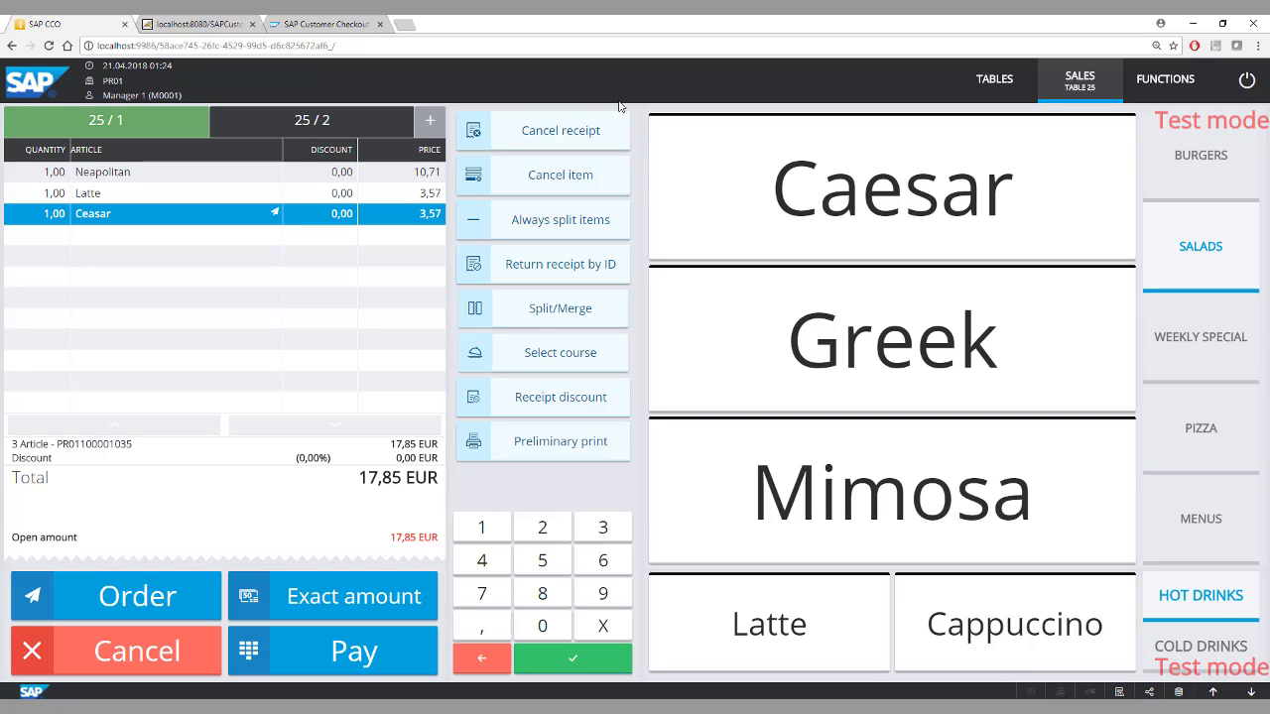
left_click(274, 214)
left_click(532, 195)
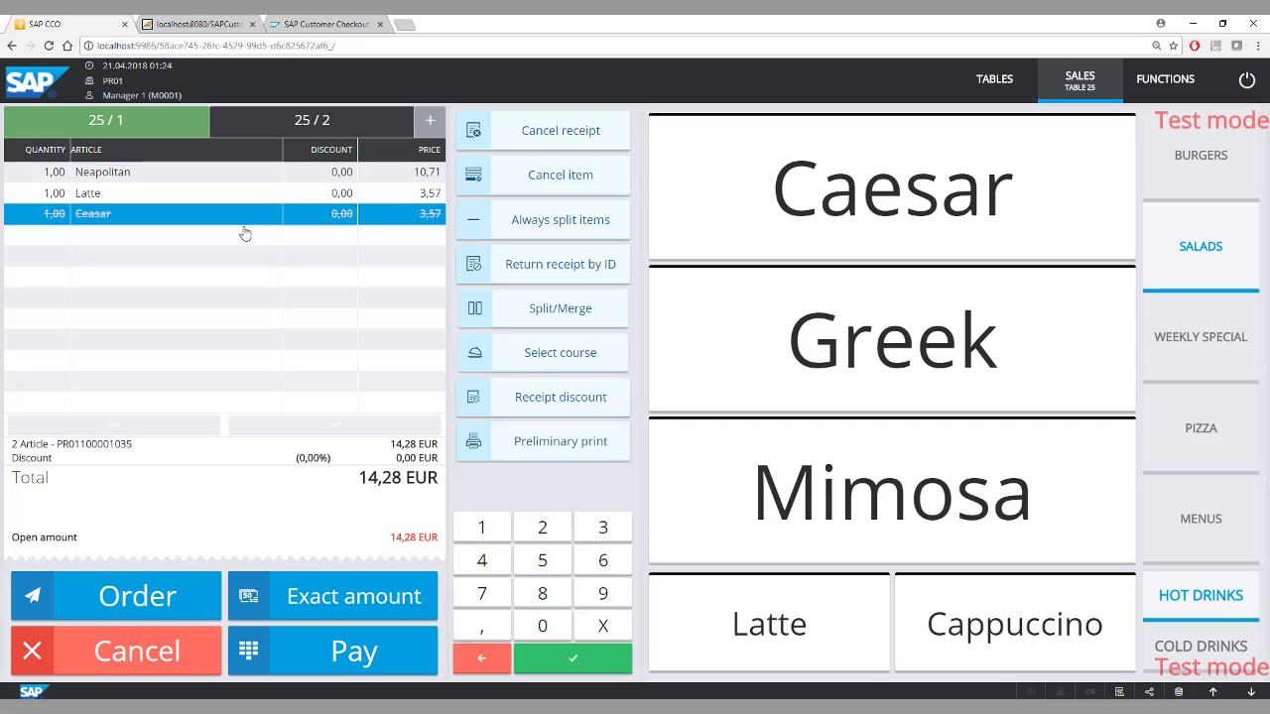
Order a Greek salad on receipt 25/2 and reopen that receipt from the table overview.
left_click(937, 338)
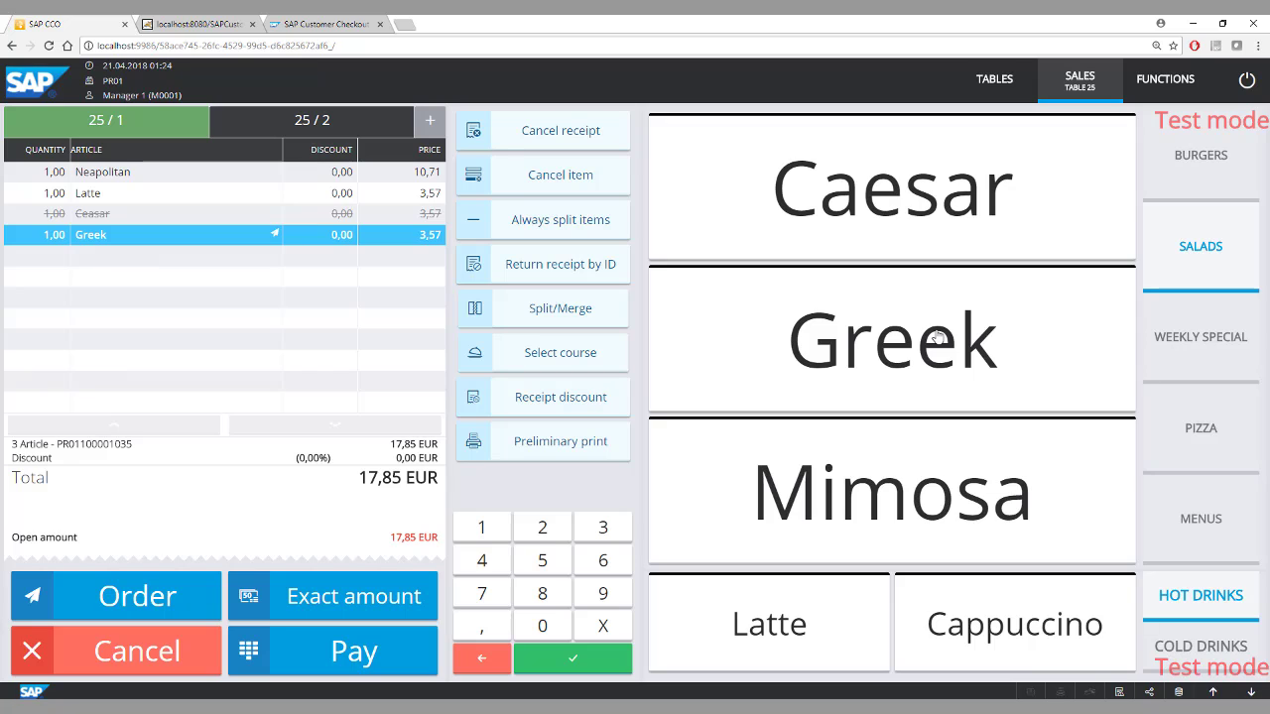
left_click(135, 598)
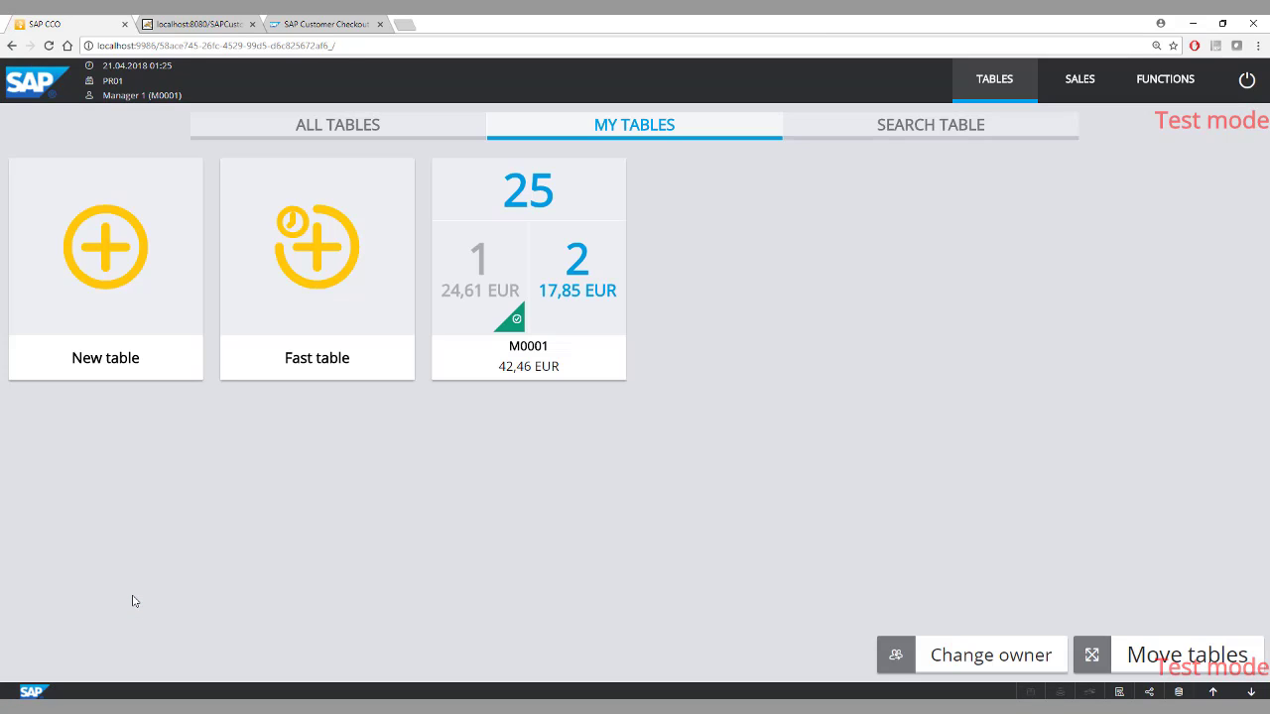
left_click(592, 261)
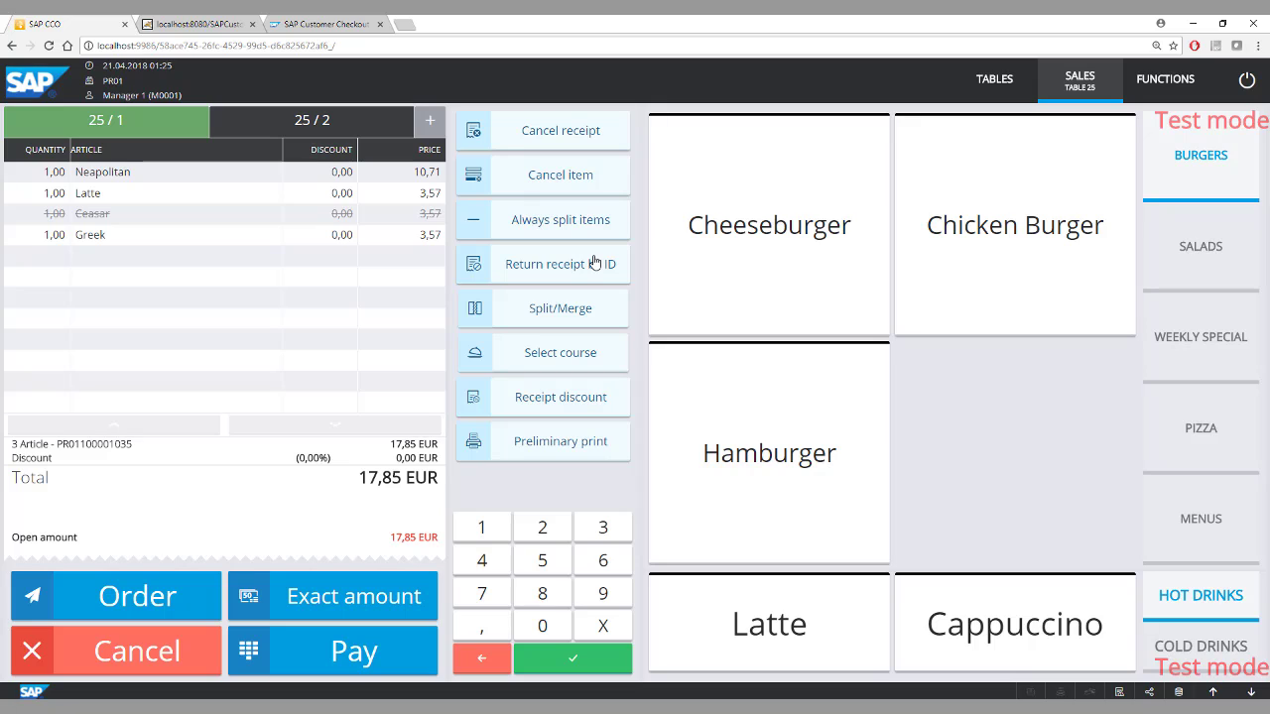
Void the already ordered Greek salad on receipt 25/2.
left_click(132, 236)
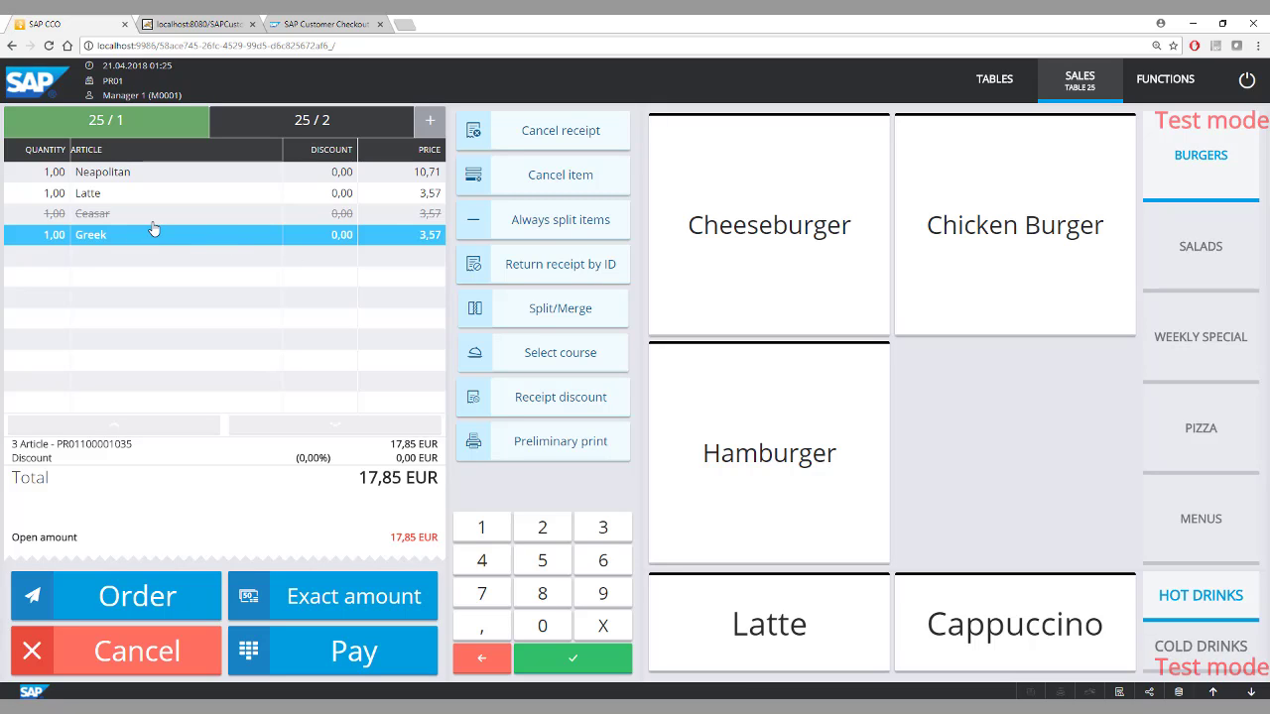
left_click(559, 176)
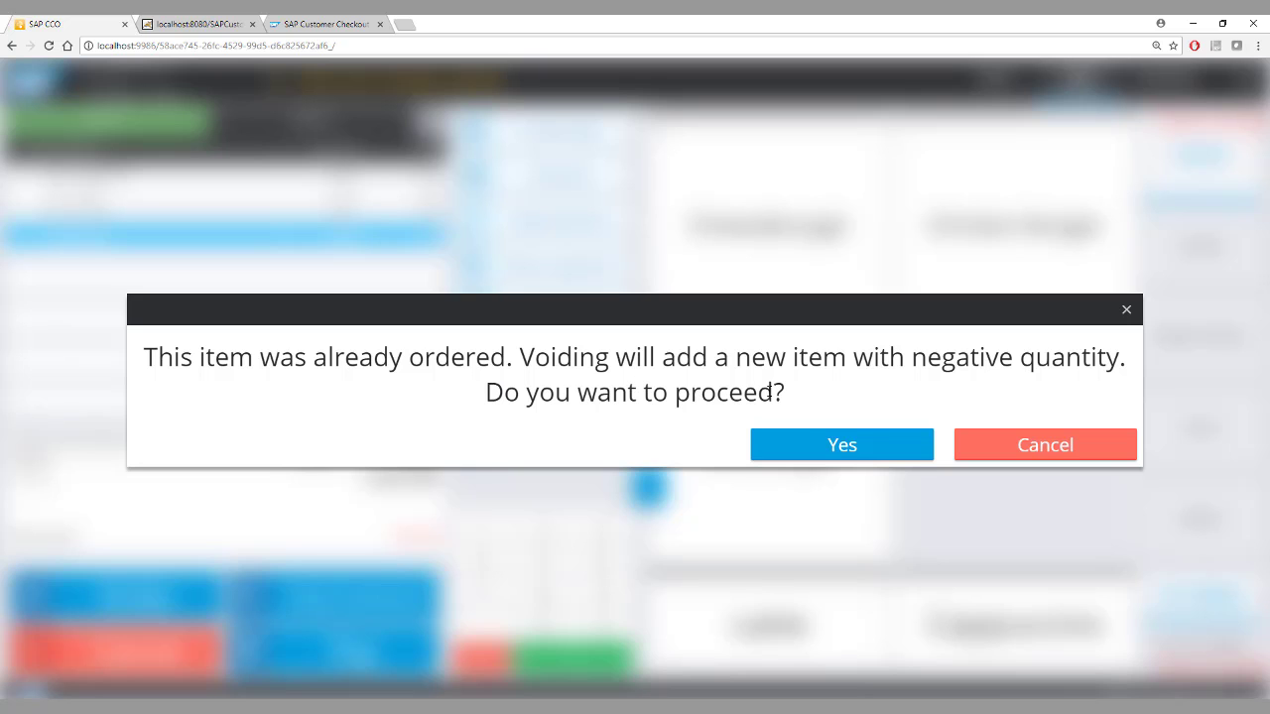
left_click(841, 445)
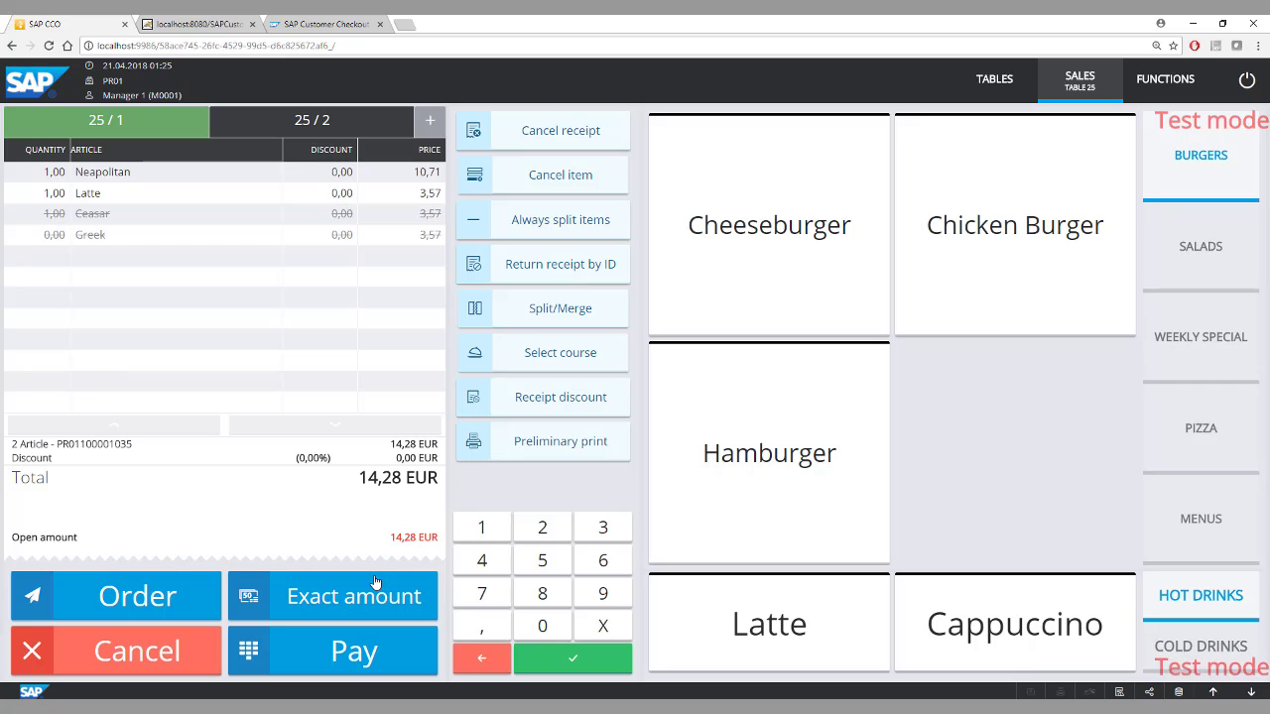
Pay receipt 25/2 by card with MasterCard for 14,28 EUR.
left_click(363, 649)
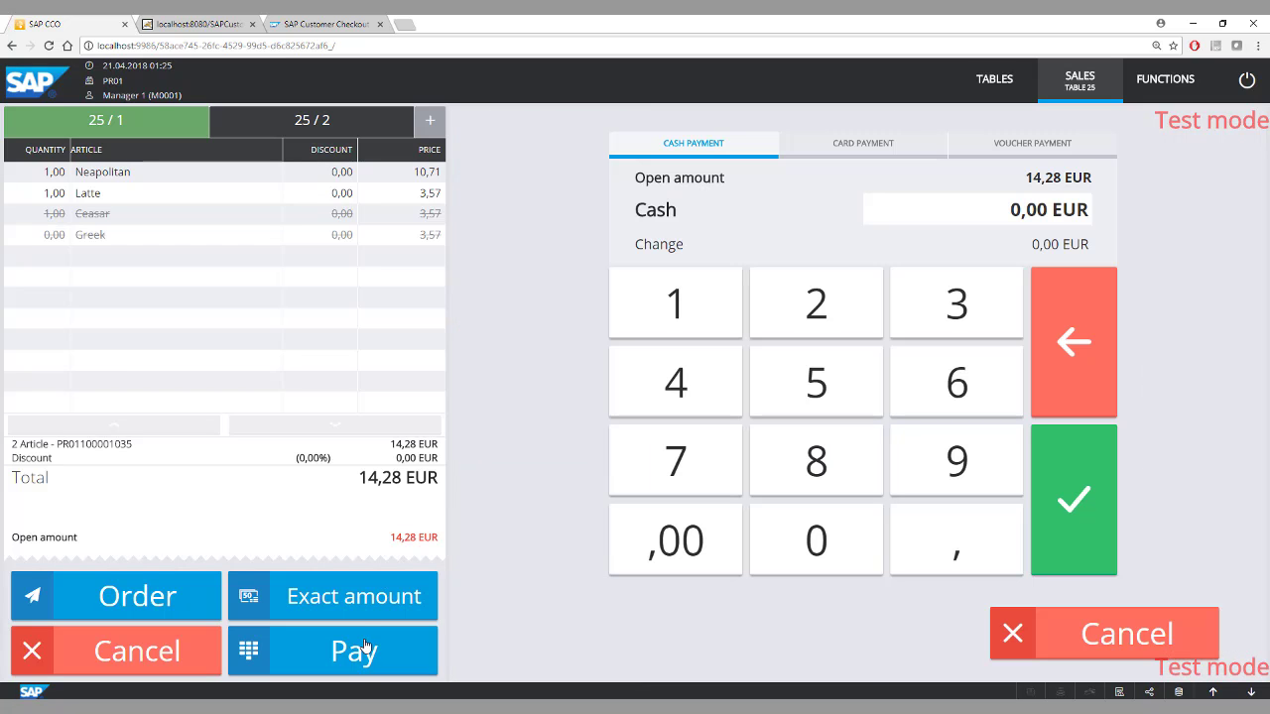
left_click(859, 145)
left_click(686, 393)
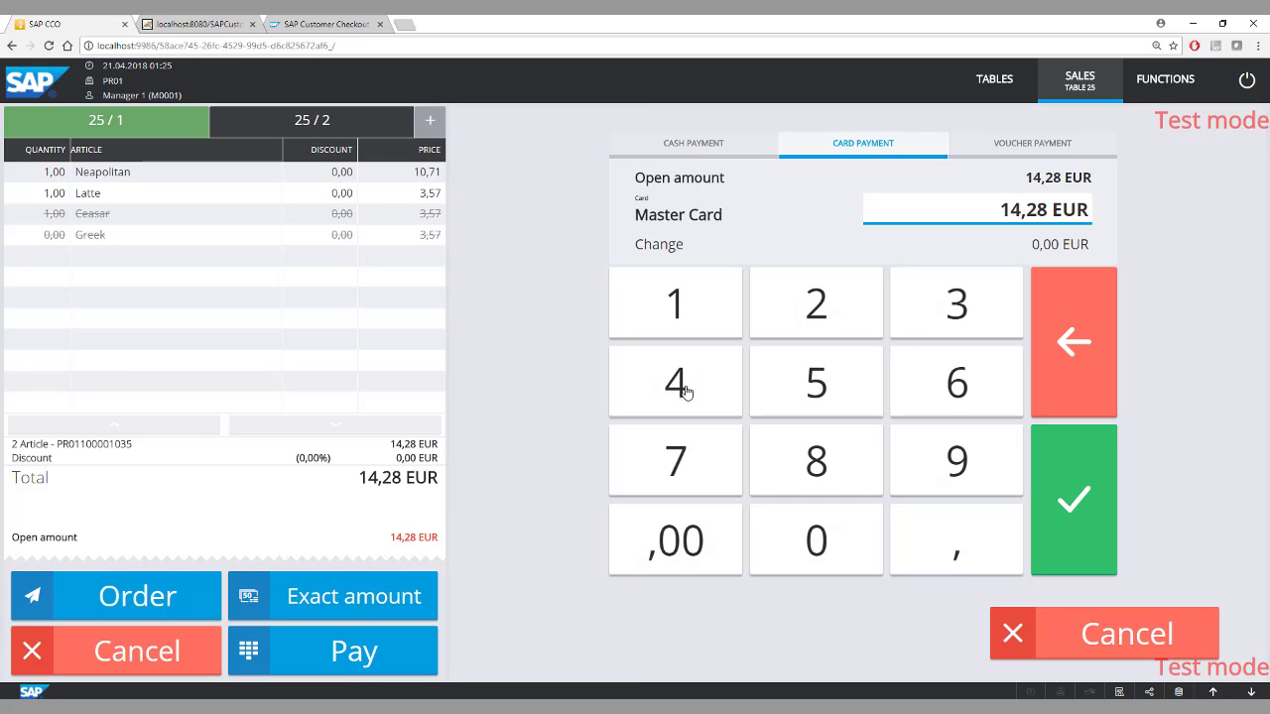
left_click(1088, 499)
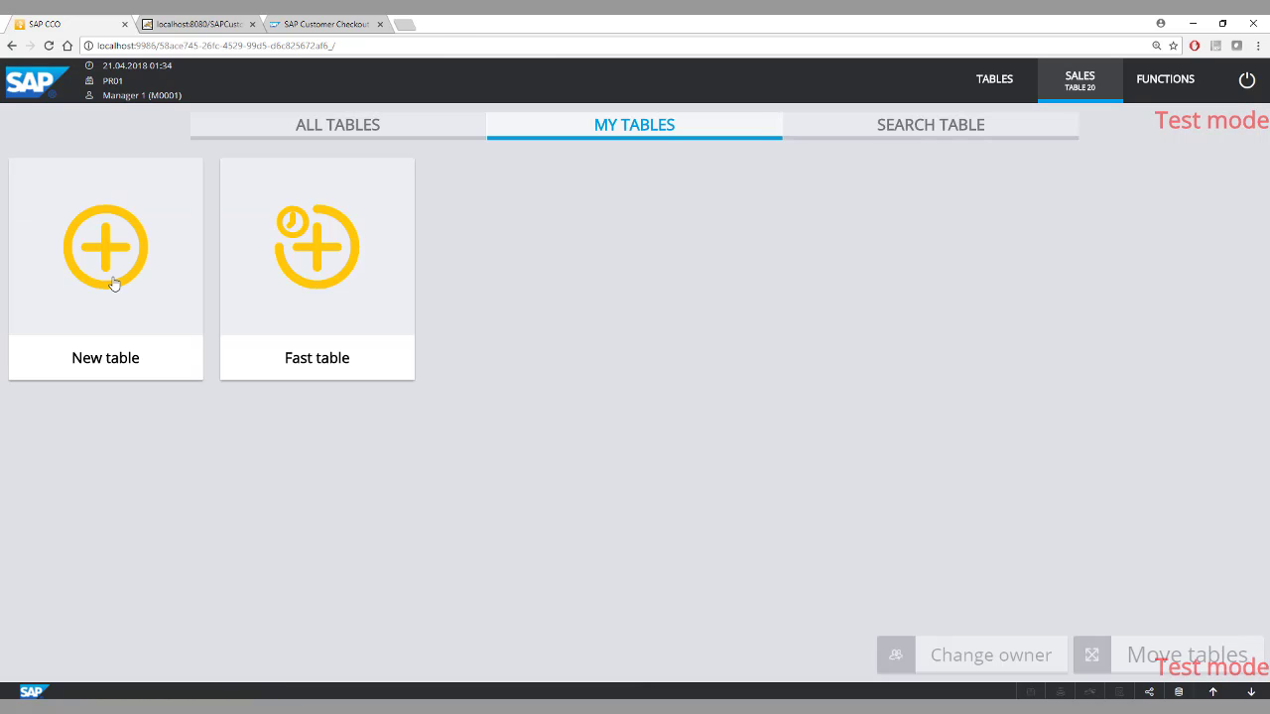
Open a new table named 20.
left_click(114, 284)
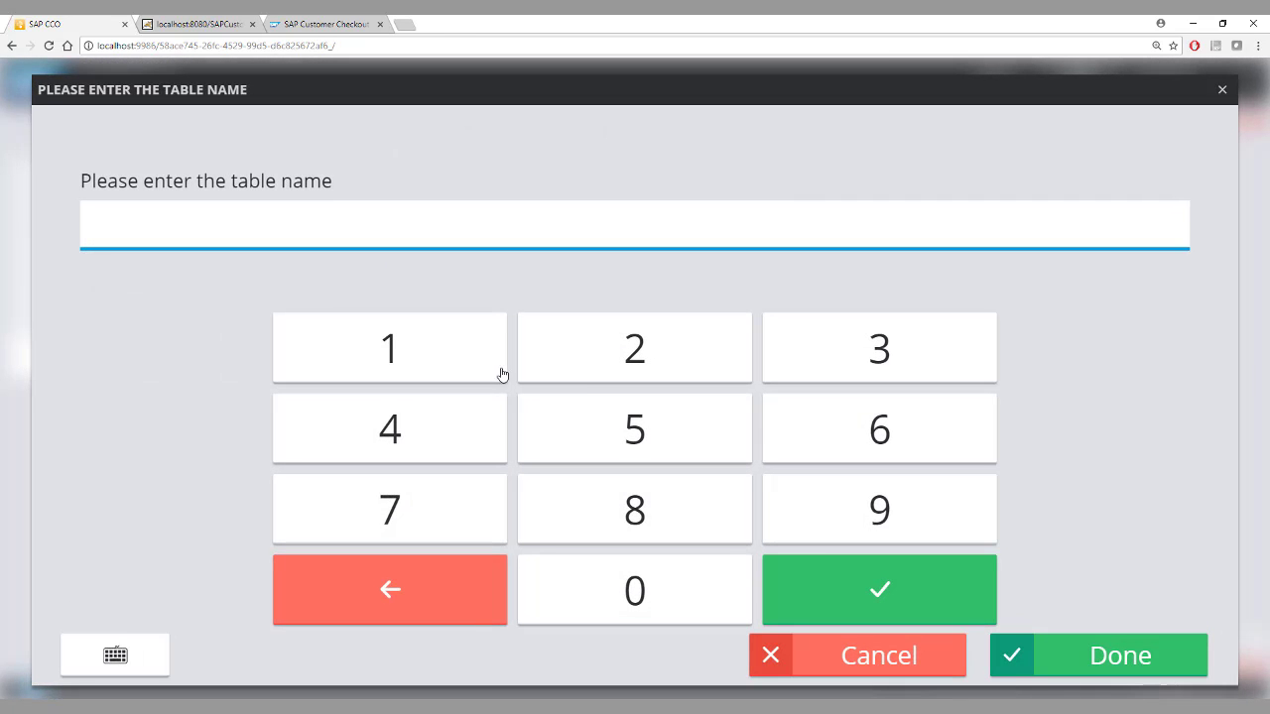
left_click(573, 378)
left_click(633, 592)
left_click(1032, 668)
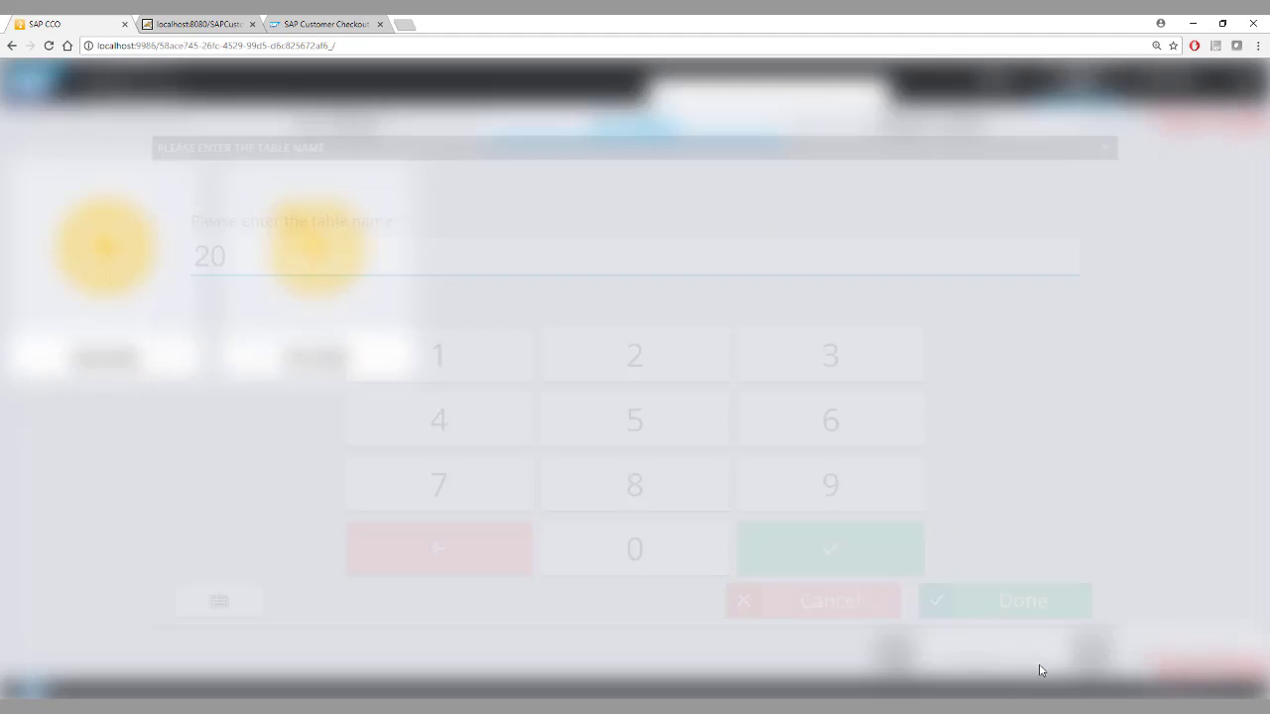
Add one Neapolitan and one Sicilian pizza to receipt 20/1.
left_click(1188, 452)
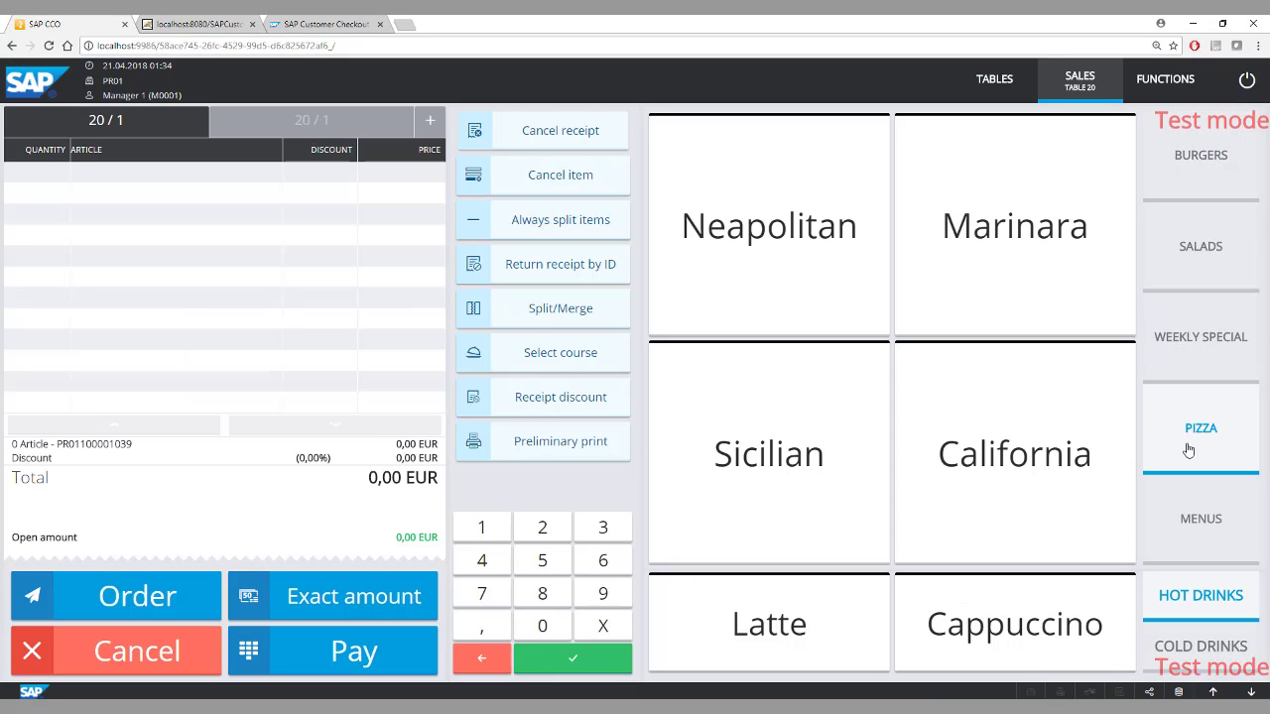
left_click(807, 260)
left_click(818, 392)
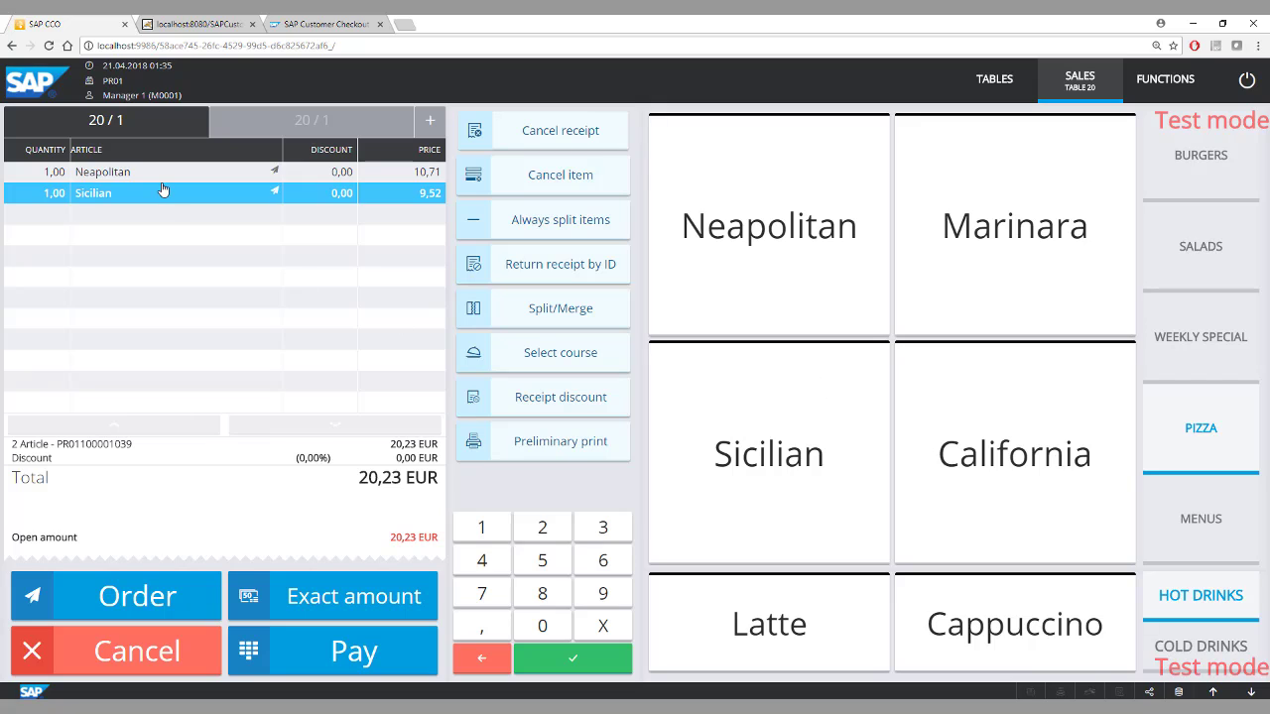
Set the quantity of the Neapolitan pizza on receipt 20/1 to 3.
left_click(47, 171)
left_click(105, 189)
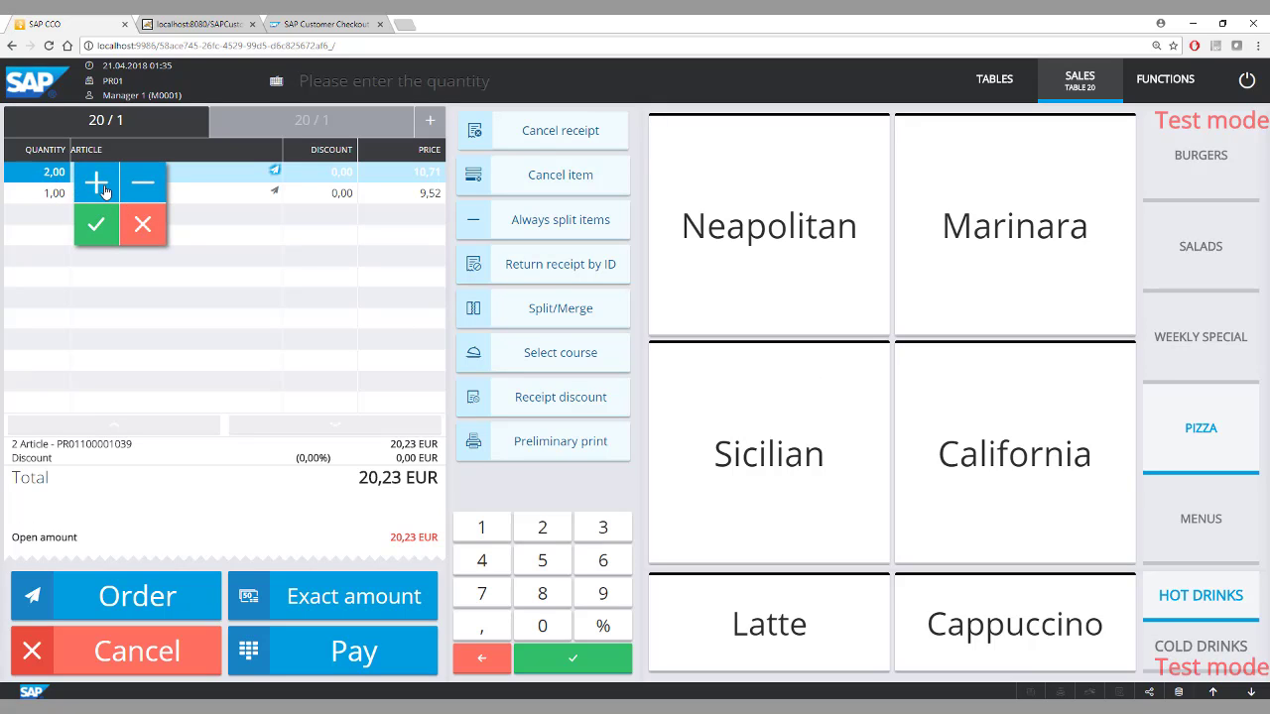
left_click(99, 222)
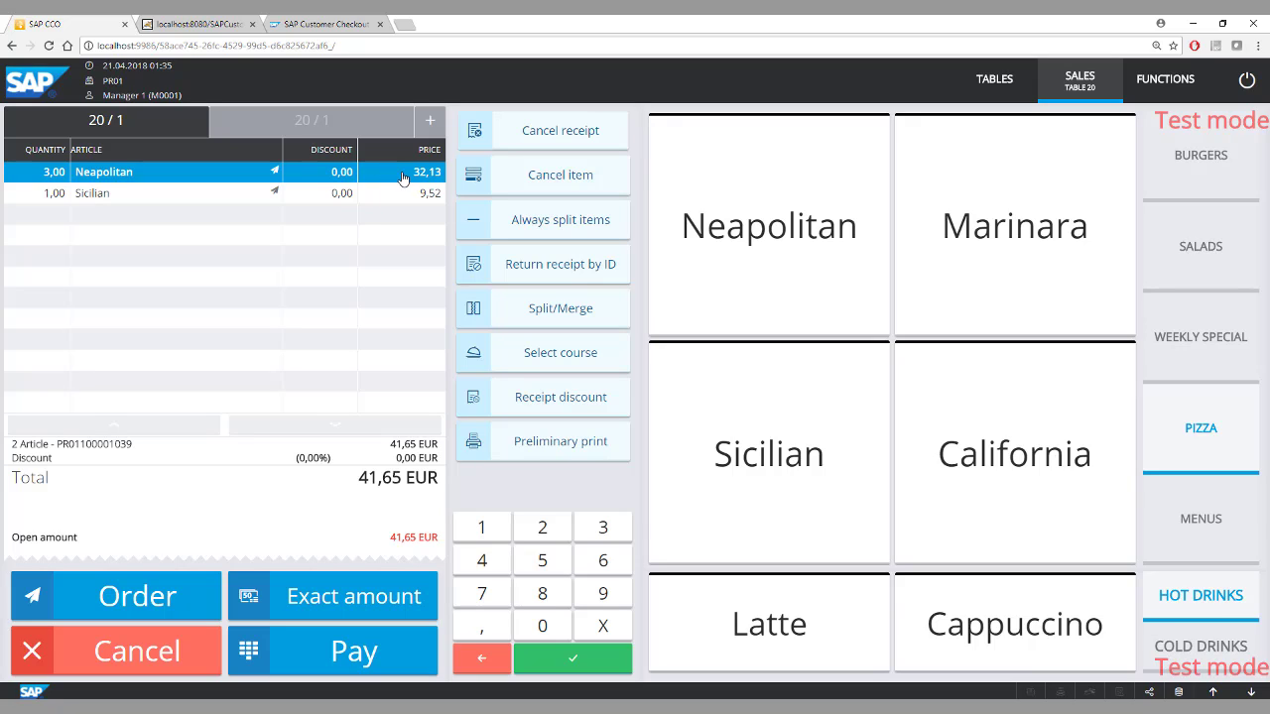
Set the unit price of the Neapolitan pizza to 10 EUR and place the order for table 20.
left_click(402, 178)
type("1")
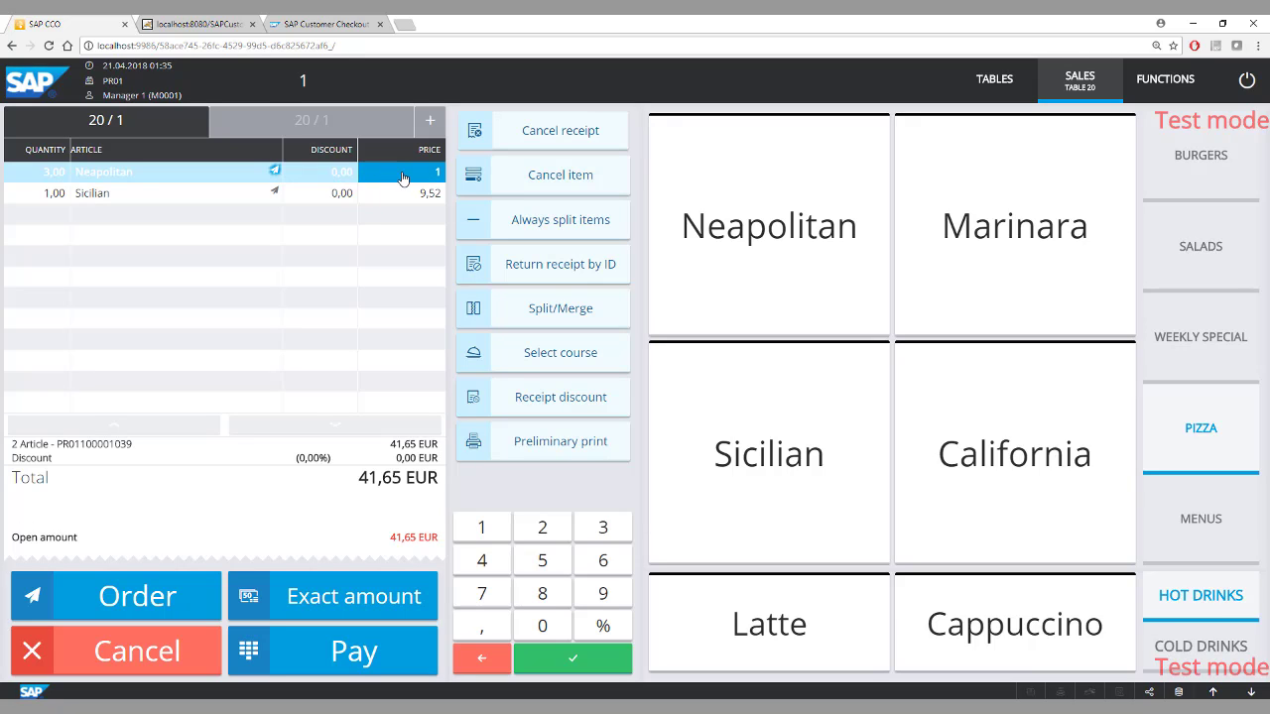
type("0")
key("Return")
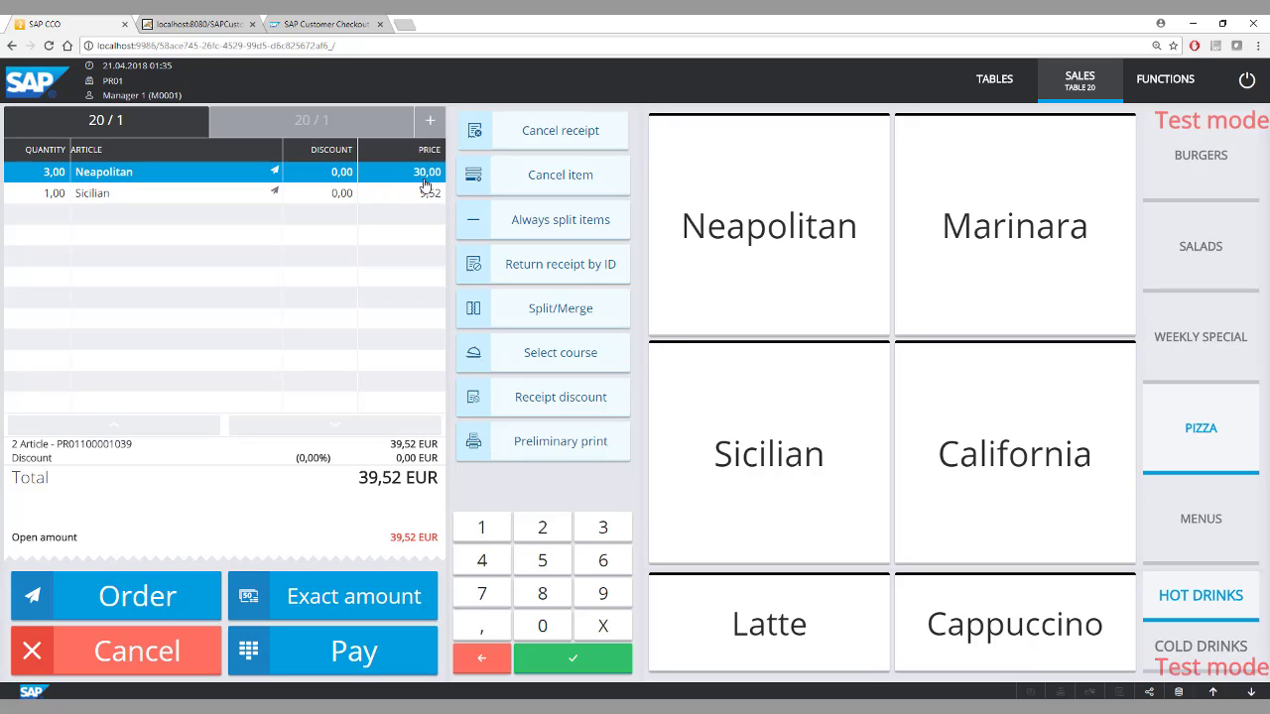
left_click(142, 601)
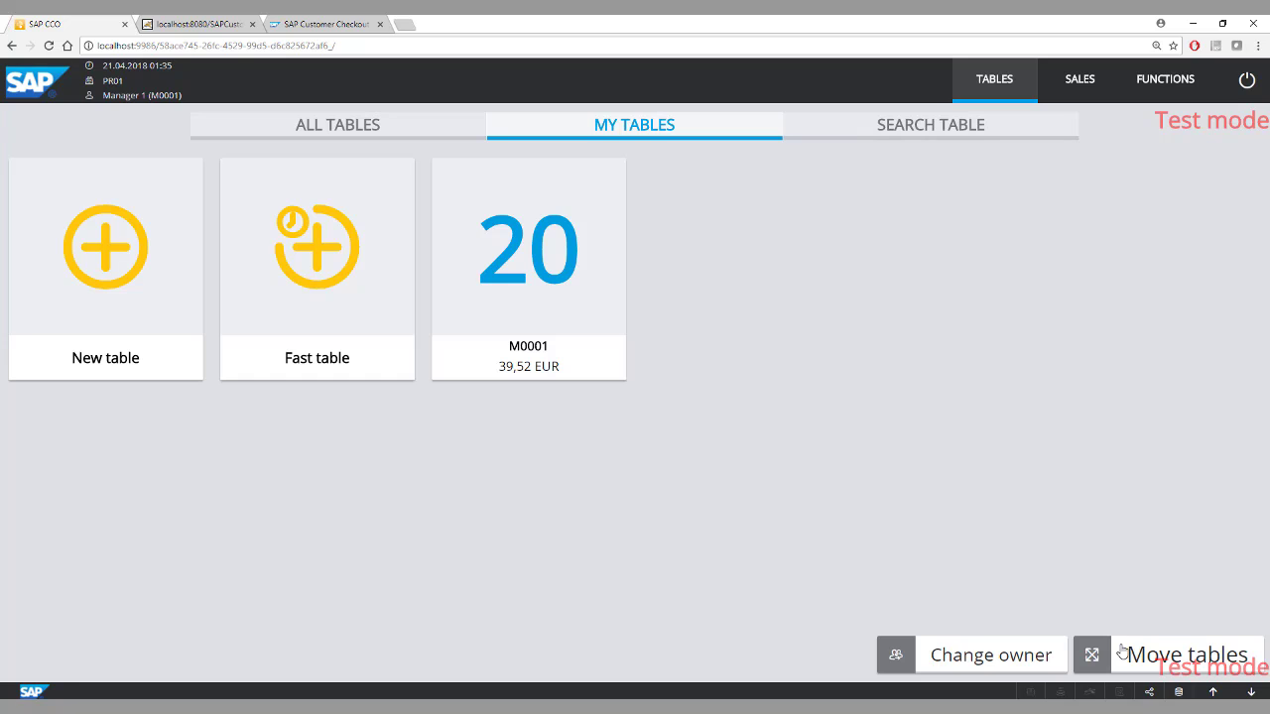
Move table 20 with its receipt to table 207.
left_click(1158, 656)
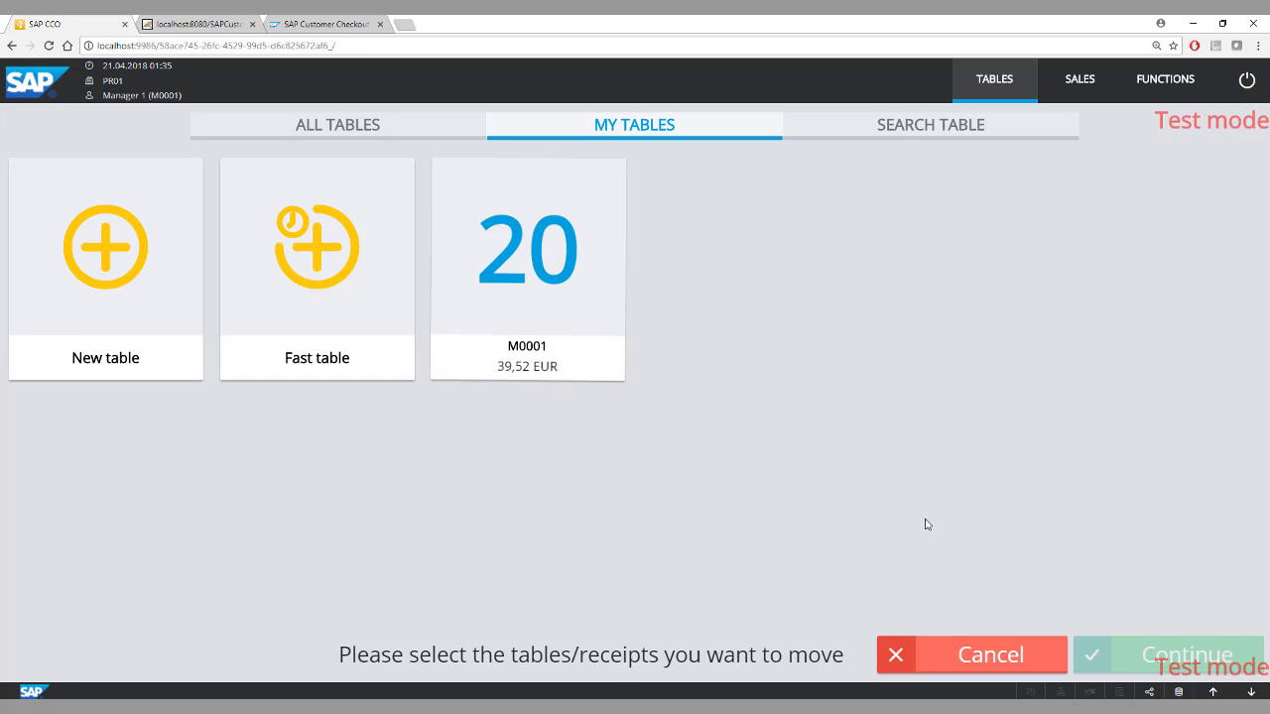
left_click(521, 311)
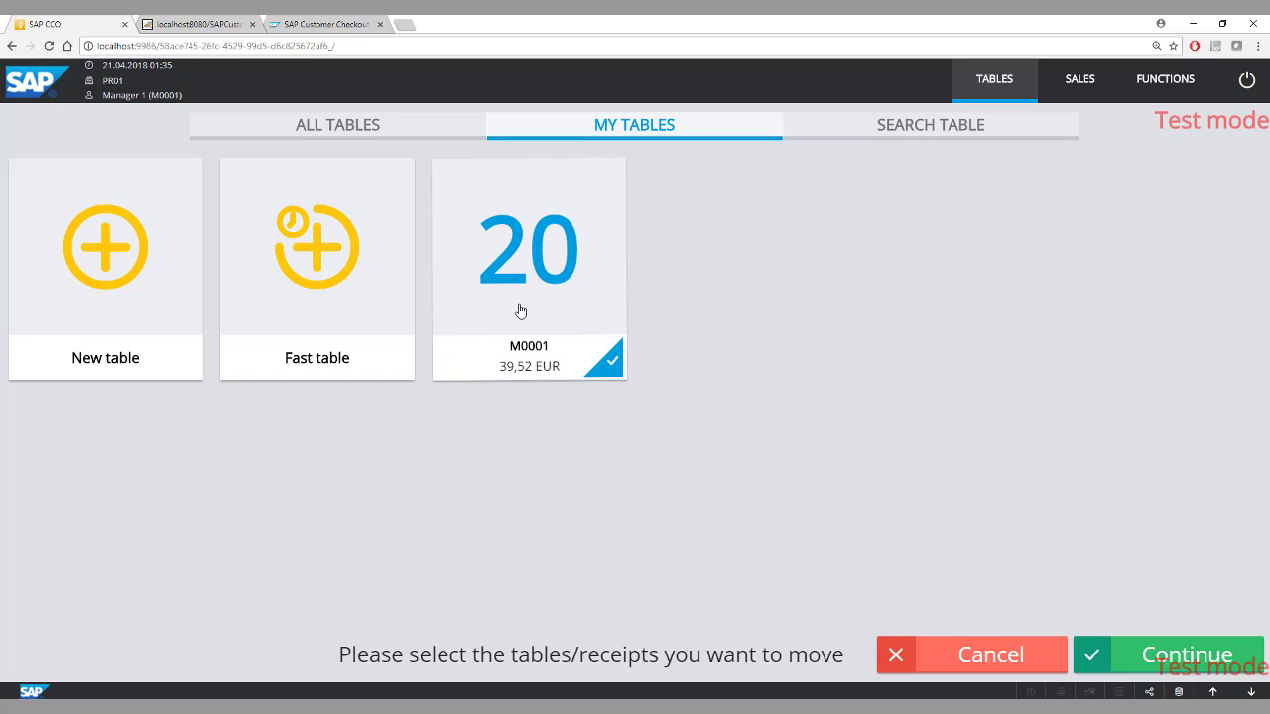
left_click(1111, 655)
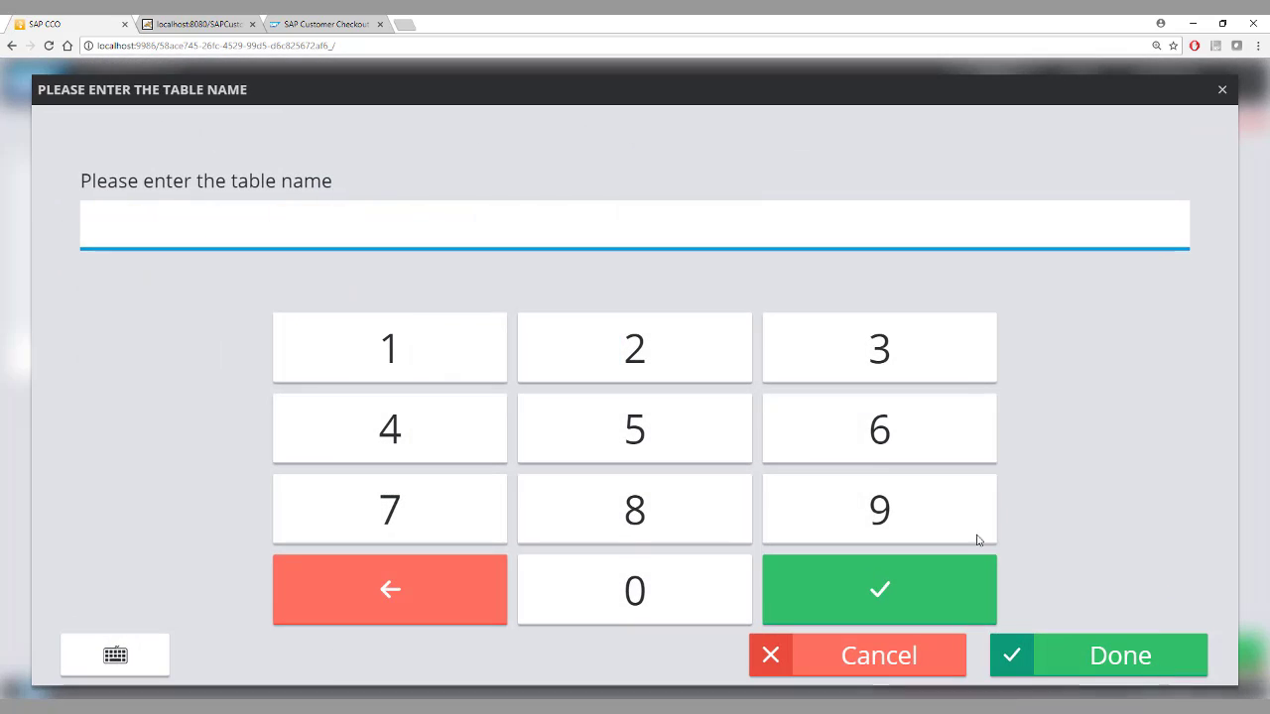
left_click(643, 363)
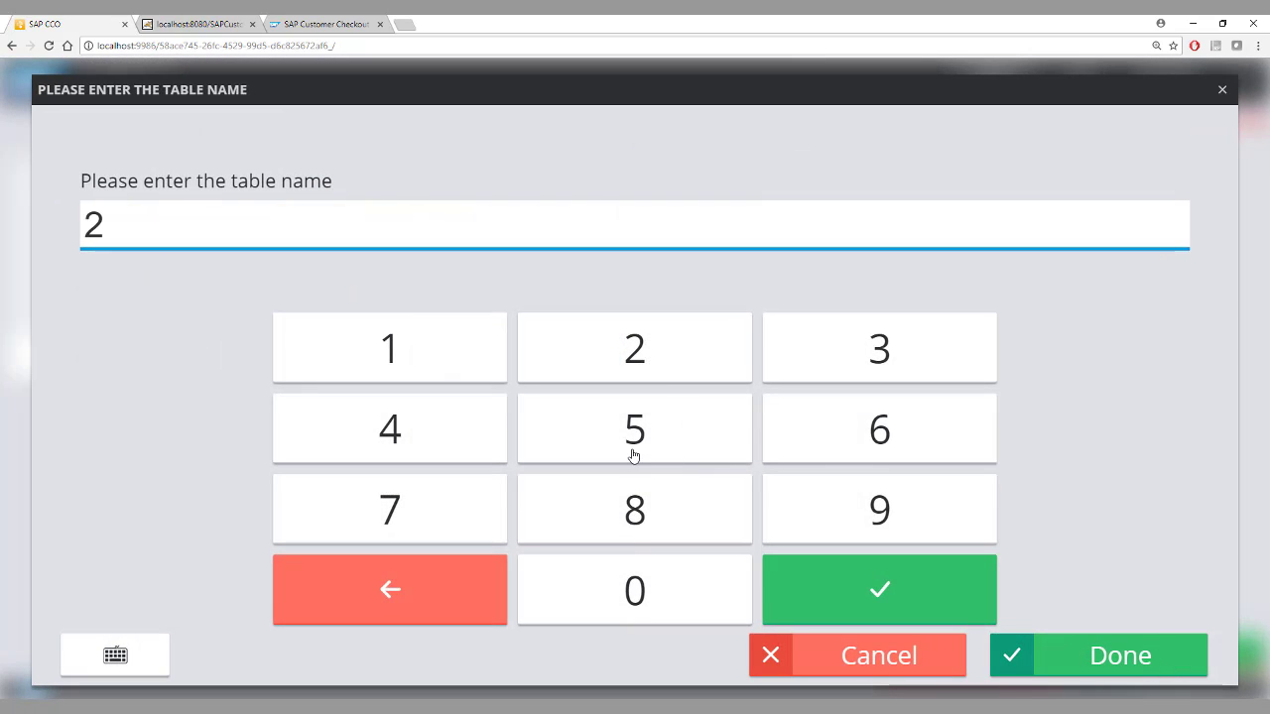
left_click(611, 590)
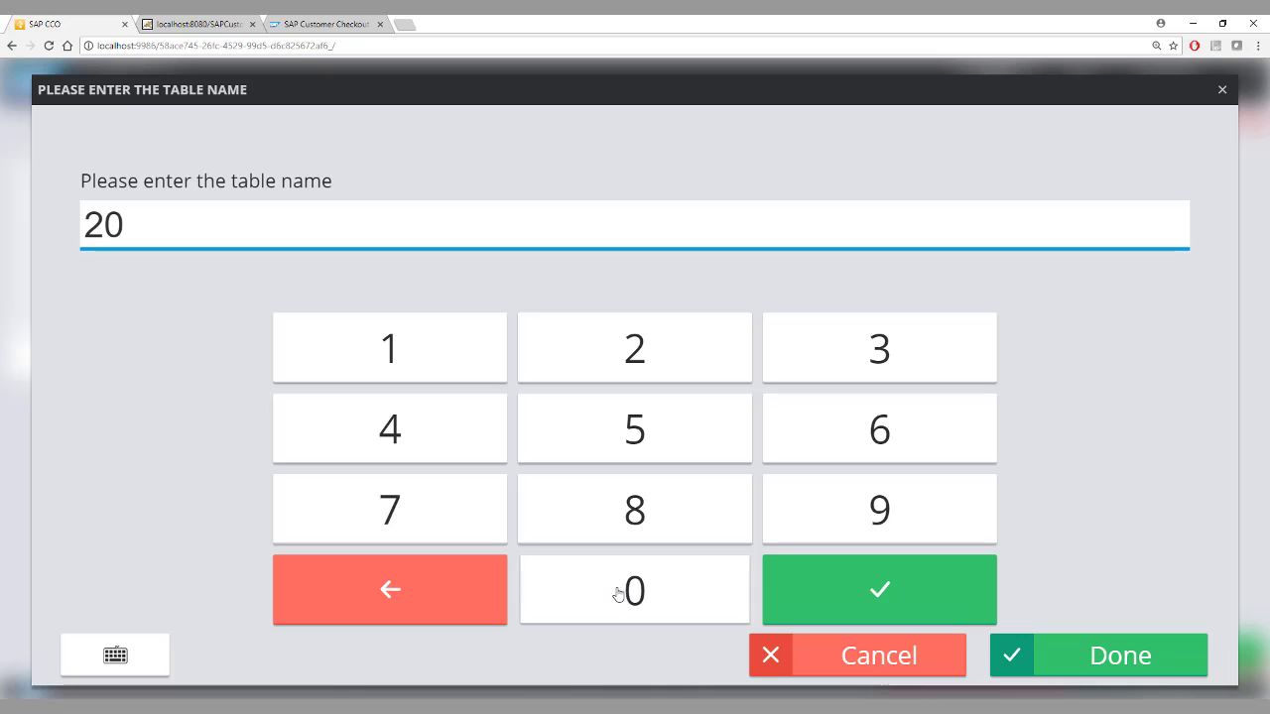
left_click(373, 521)
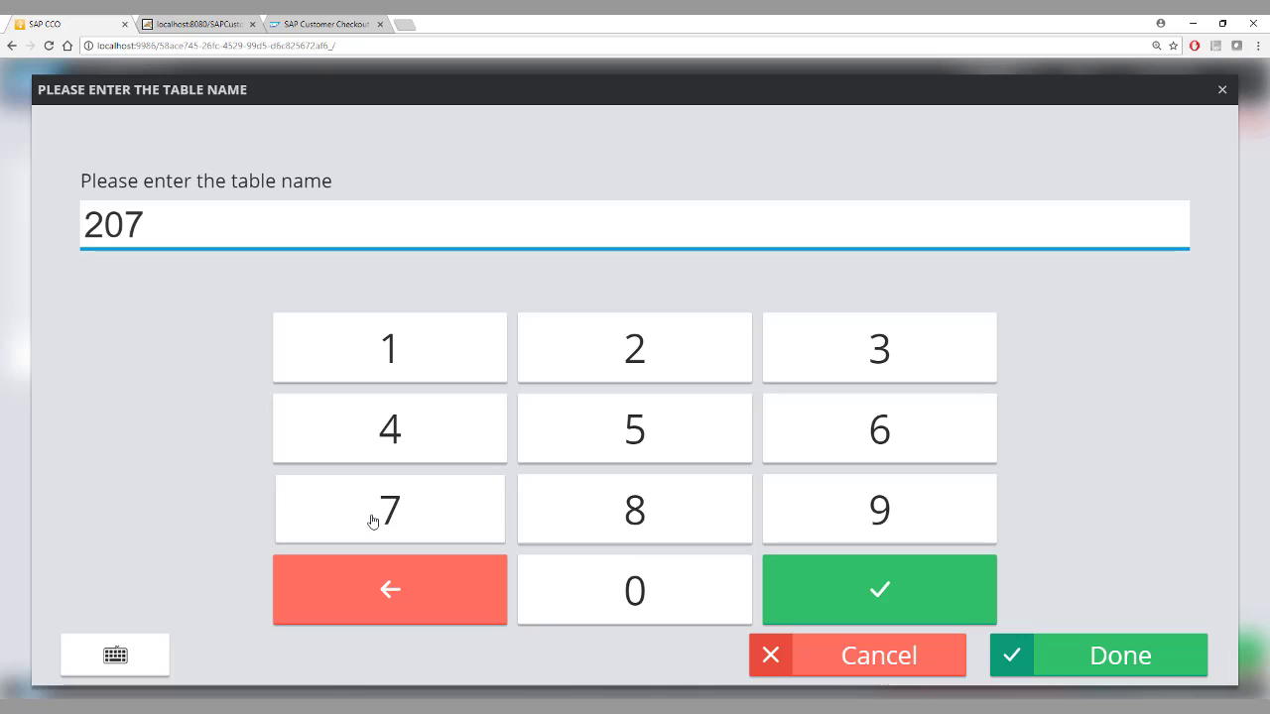
left_click(1111, 659)
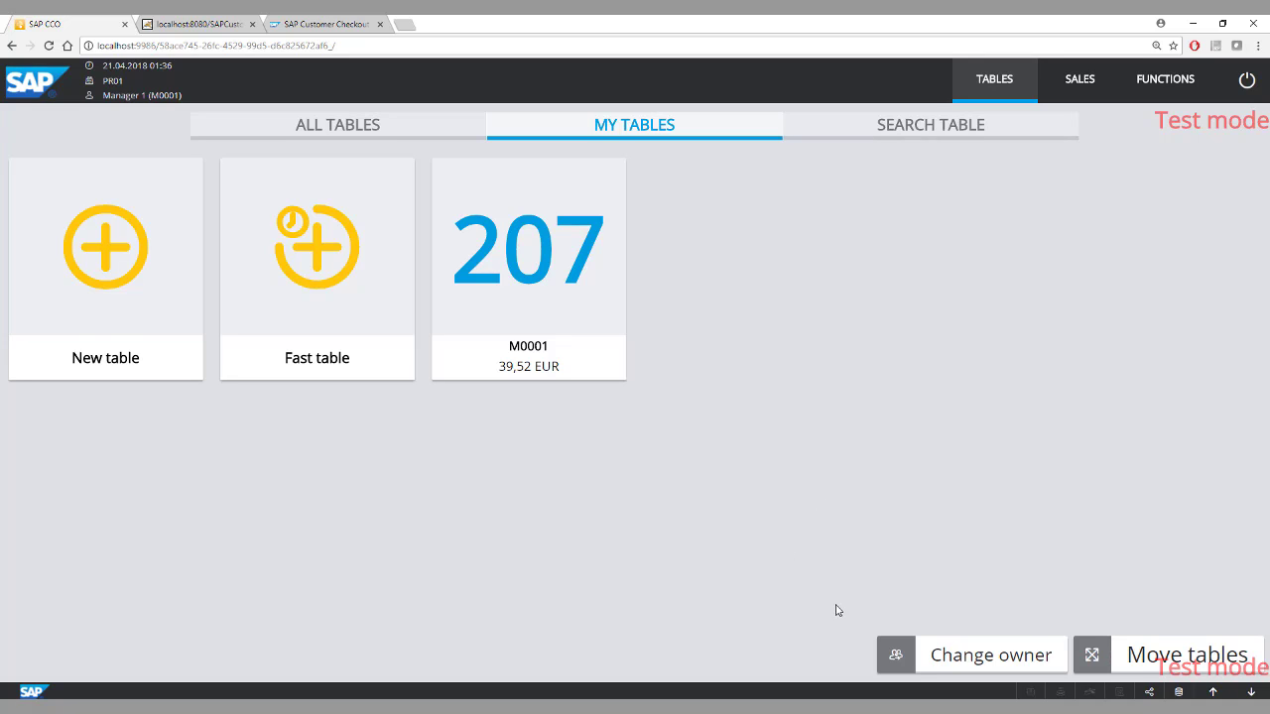
Start assigning table 207 to a new owner, view the list of available owners, and cancel the change.
left_click(1020, 666)
left_click(523, 302)
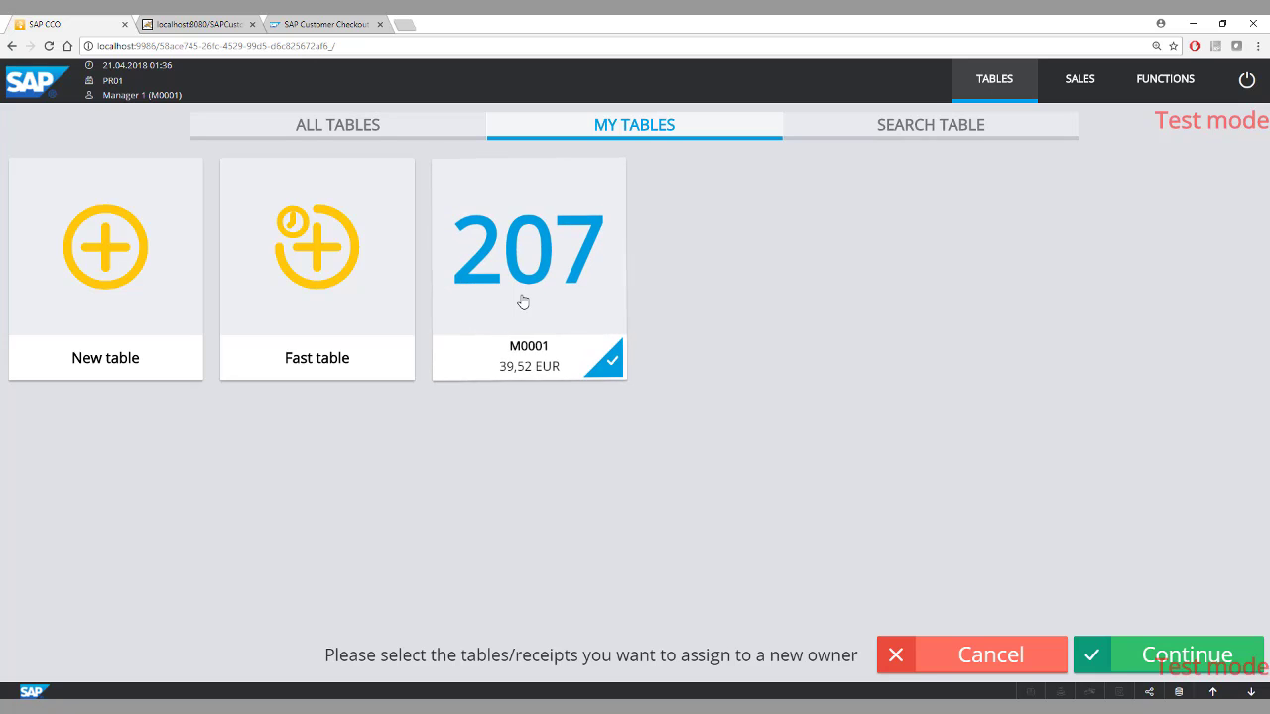
left_click(1158, 650)
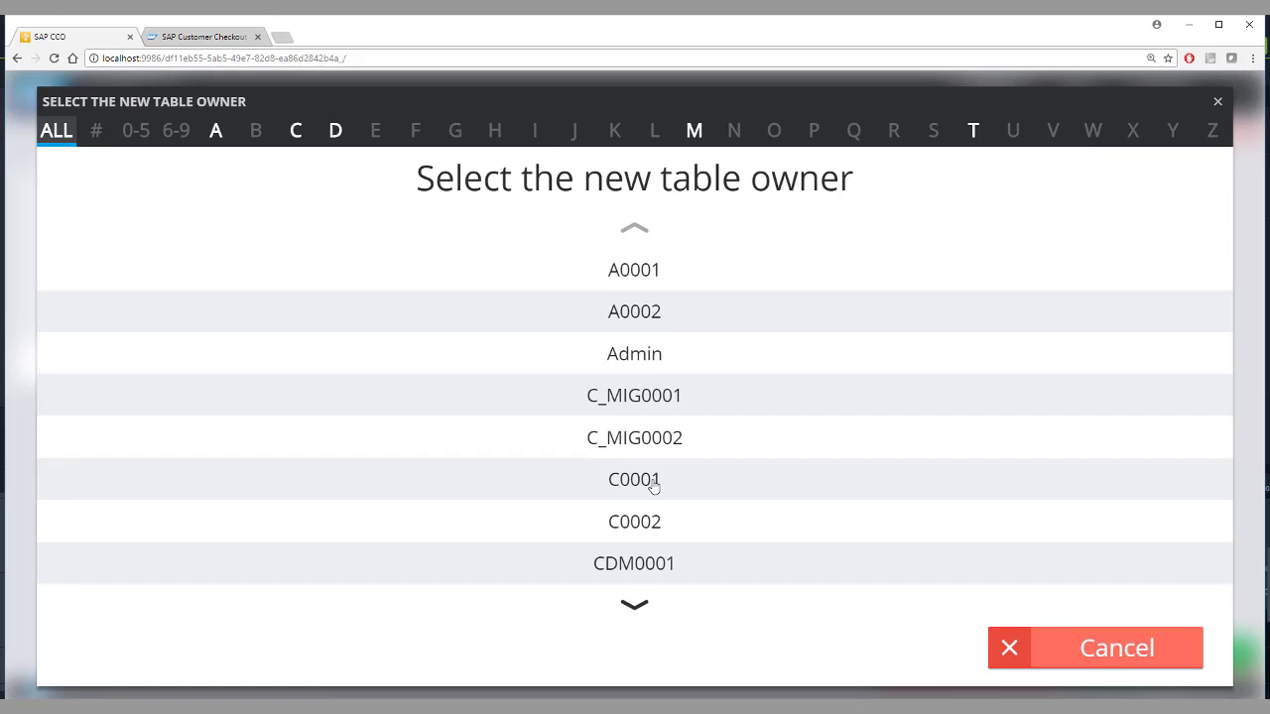
left_click(651, 482)
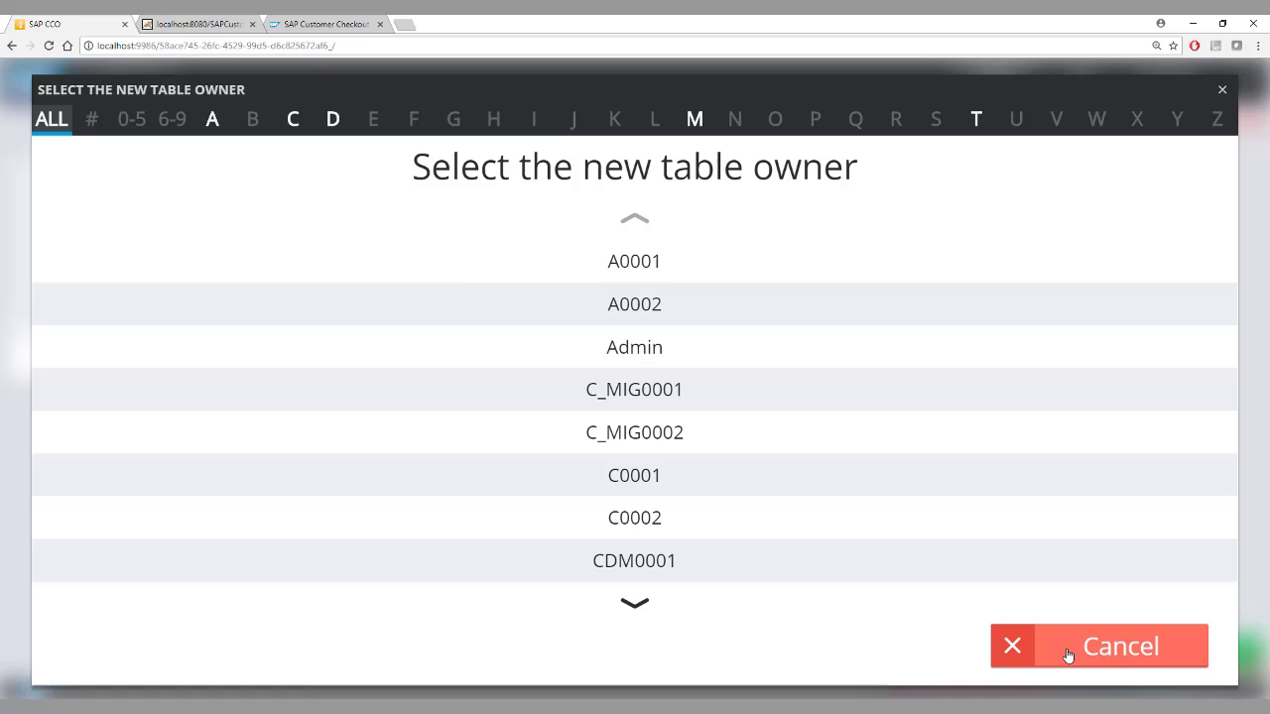
left_click(1068, 657)
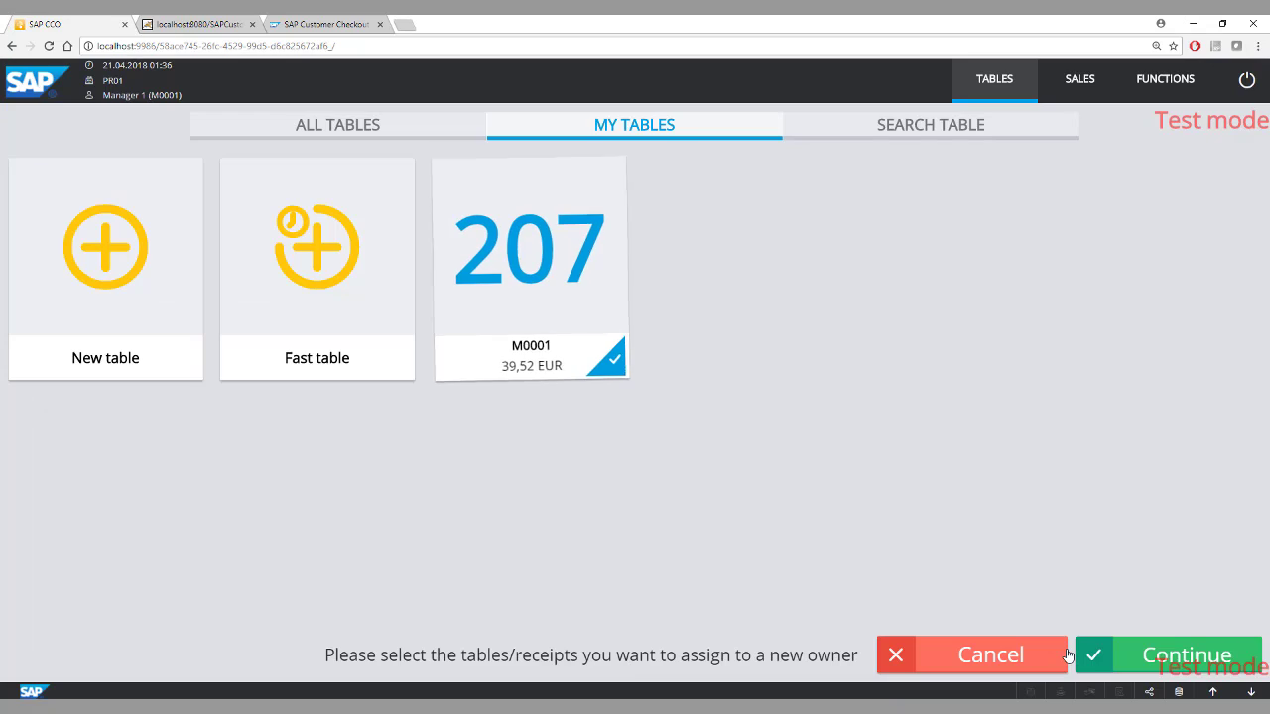
left_click(974, 656)
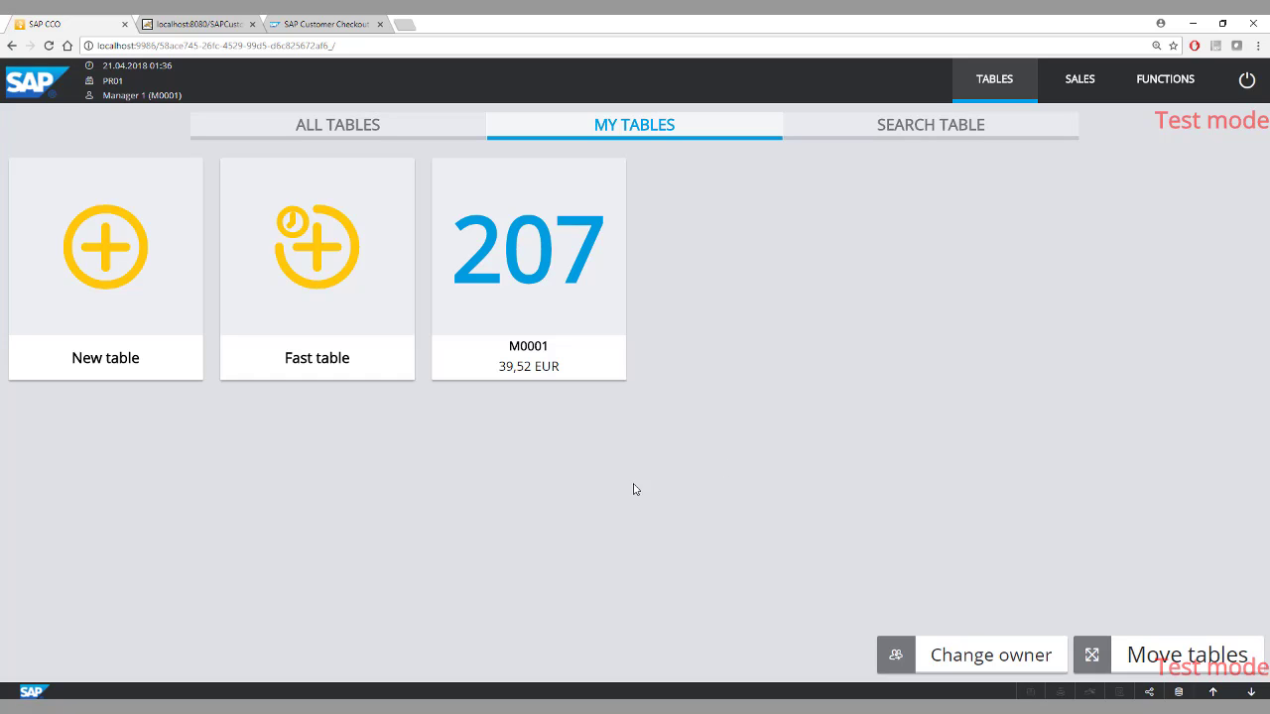
Start the day-end closing and continue past the cash-in and cash-out overview to the cash count.
left_click(579, 176)
left_click(1158, 94)
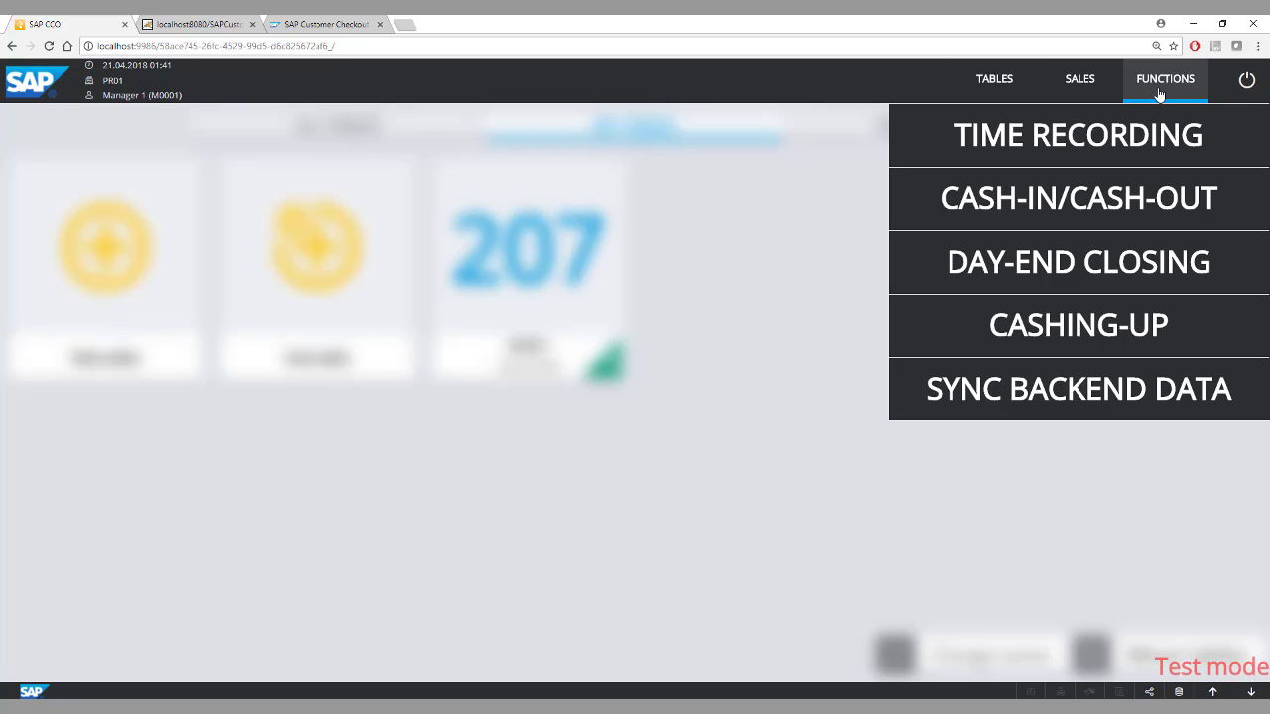
left_click(1061, 270)
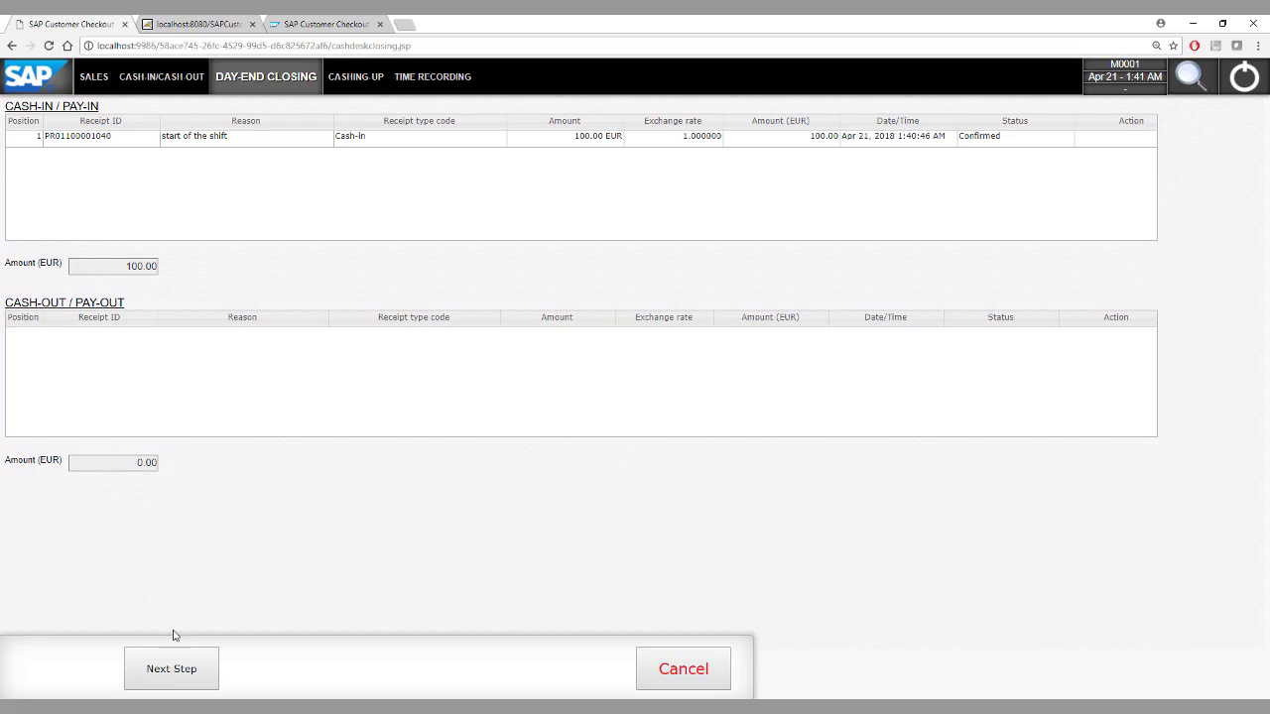
left_click(173, 687)
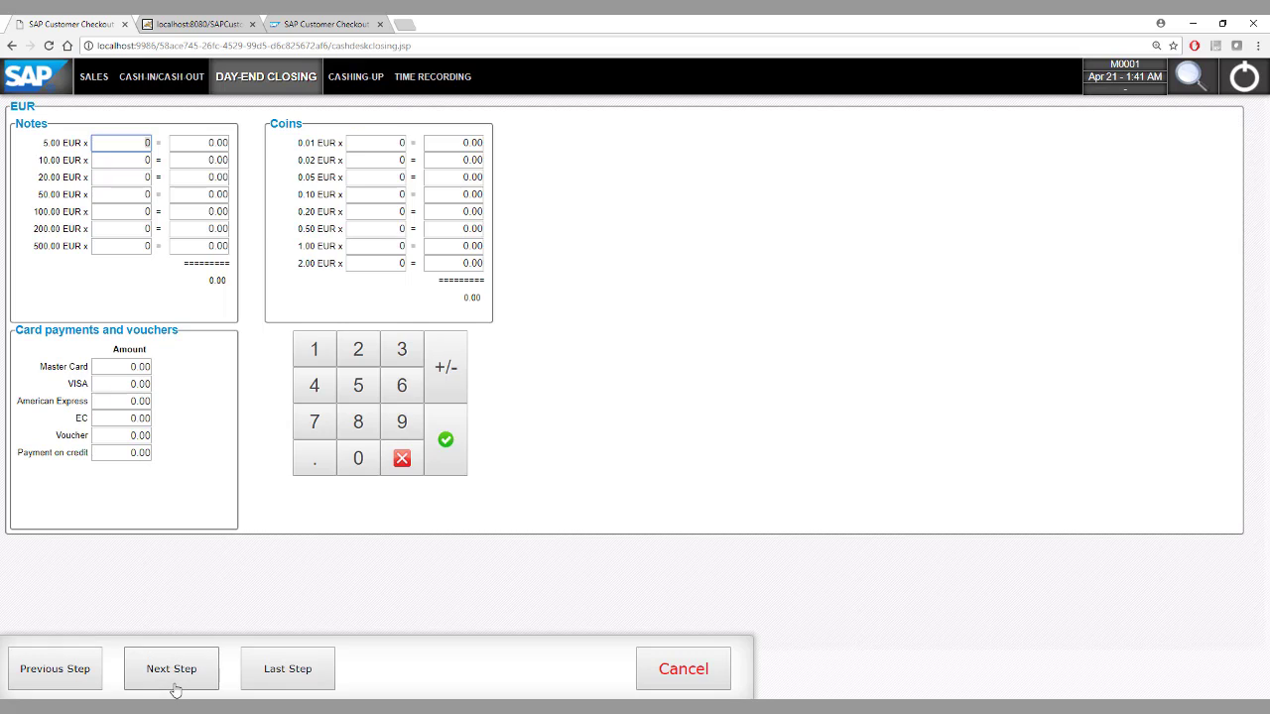
Enter 270 coins of 1.00 EUR and a Master Card amount of 14.28 in the count, and proceed to the comparison.
left_click(380, 250)
type("270")
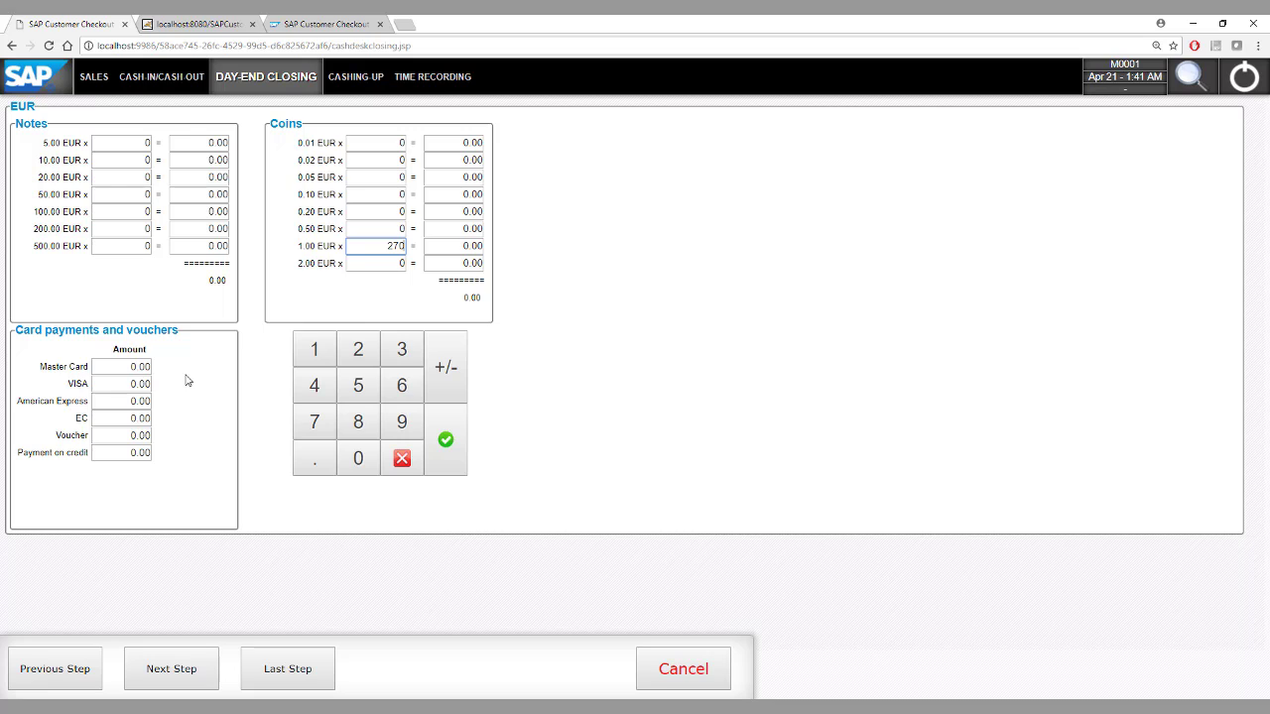
left_click(126, 374)
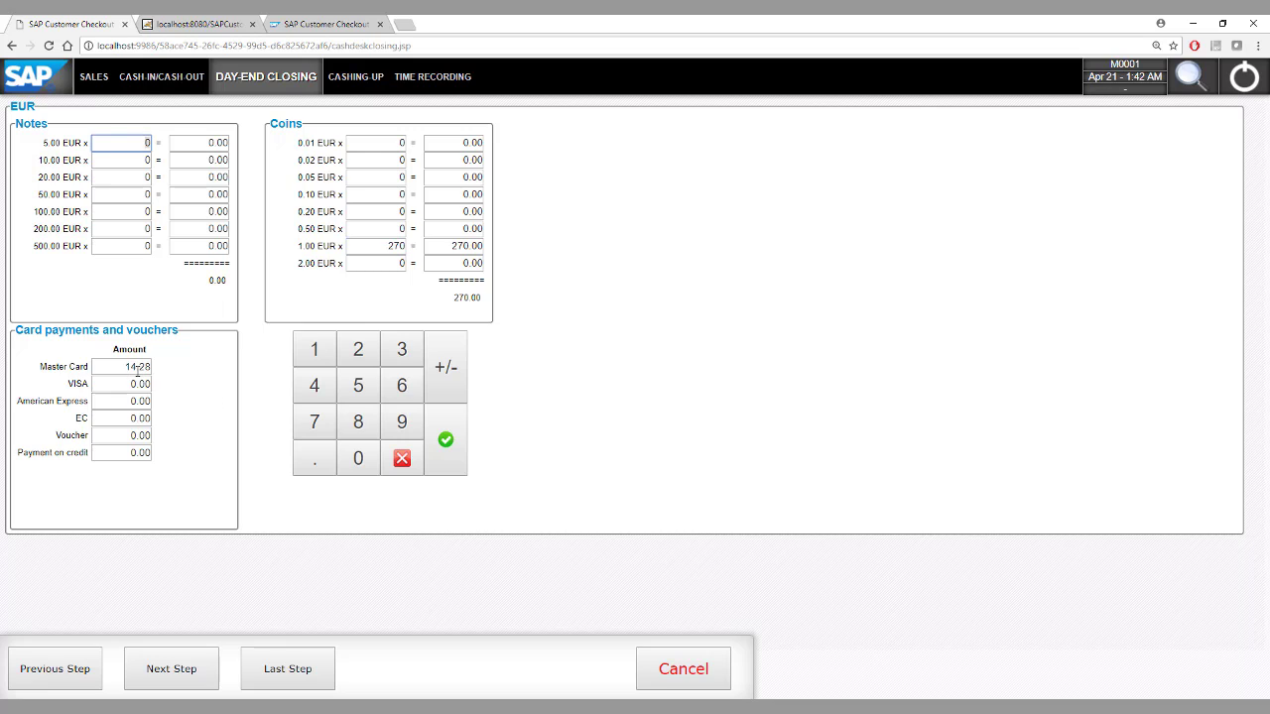
left_click(192, 663)
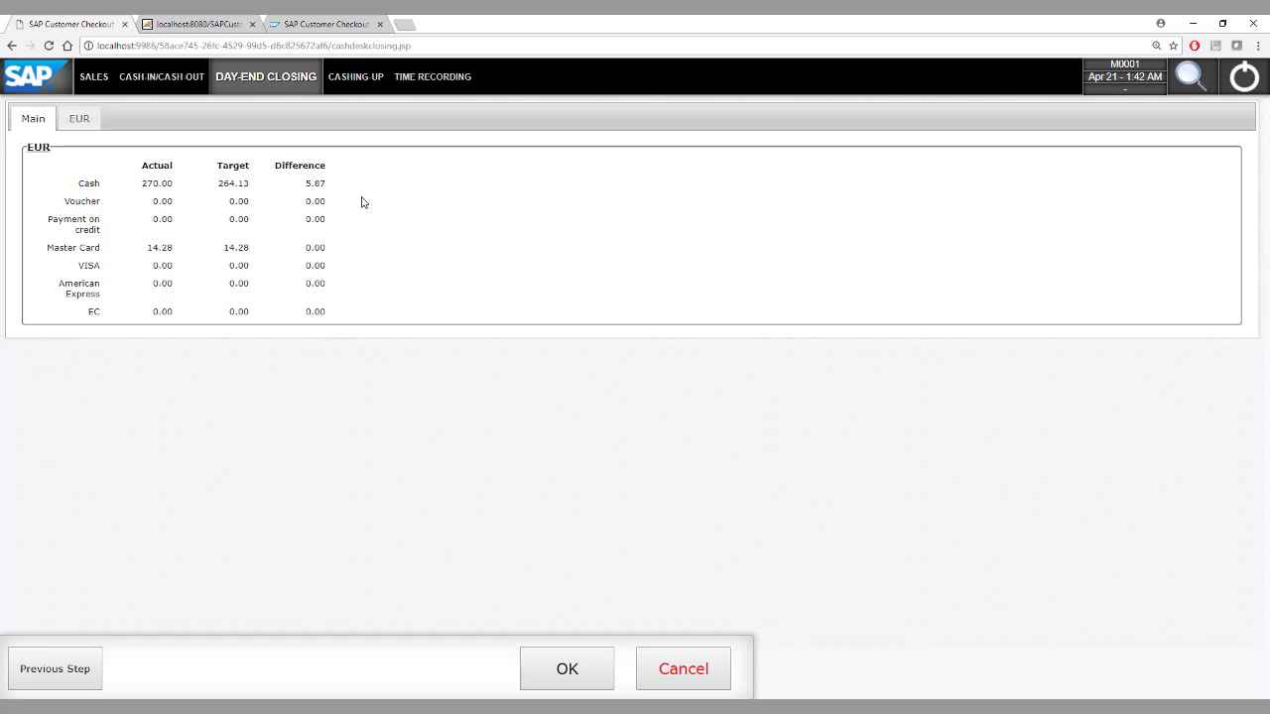
Confirm the day-end closing with 0 EUR as the amount to remain, and acknowledge the cash-out.
left_click(567, 671)
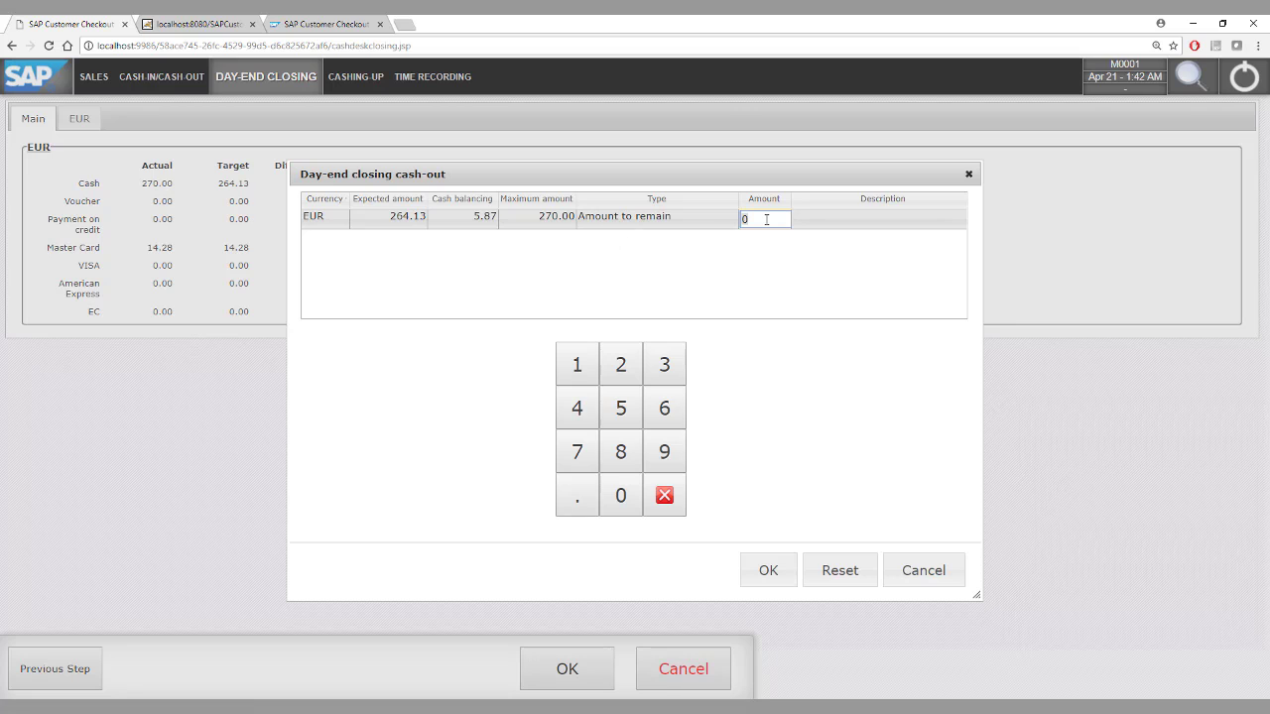
left_click(766, 574)
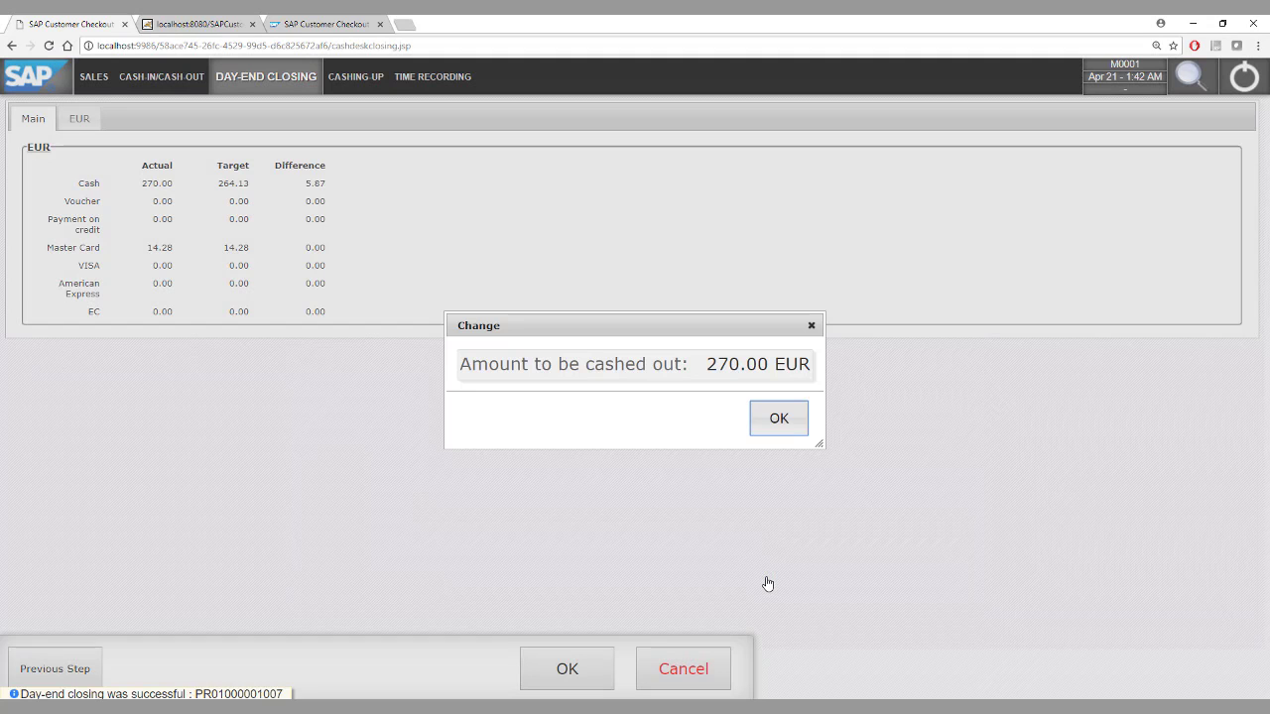
left_click(779, 419)
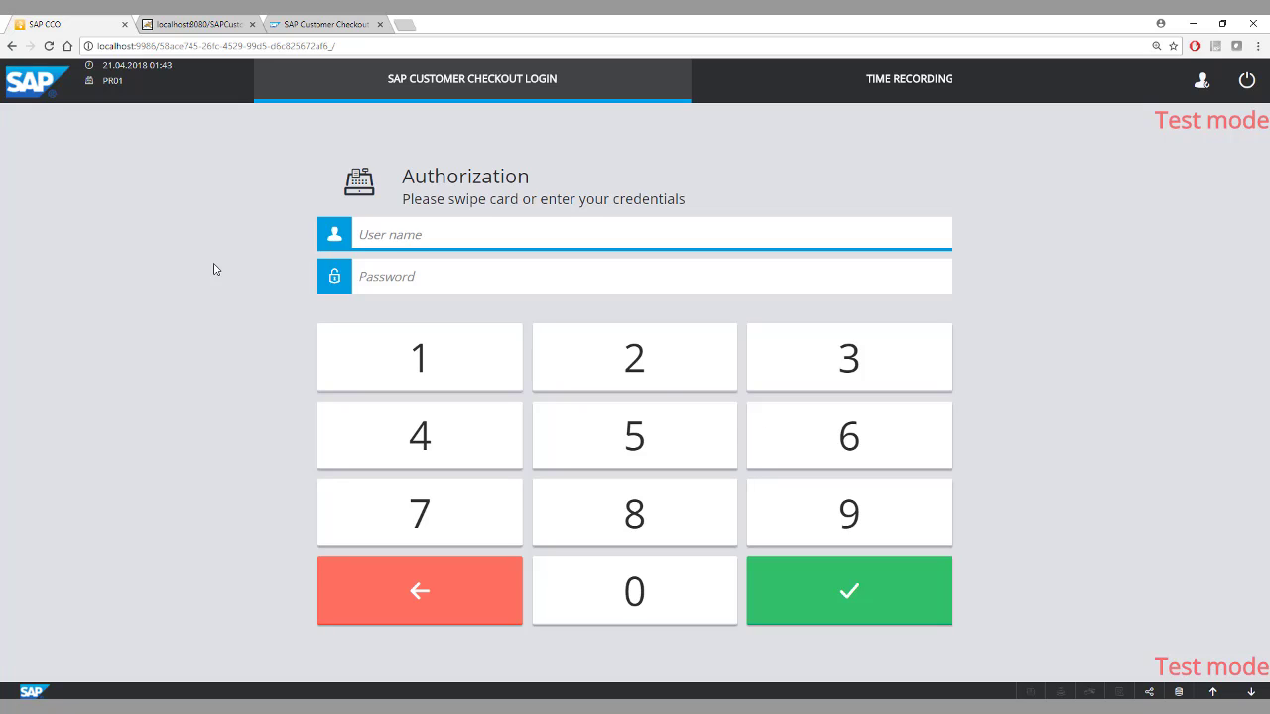
Switch to SAP Customer Checkout manager, open the newest PR01 sales summary, and examine the expected and received sales receipts.
left_click(314, 22)
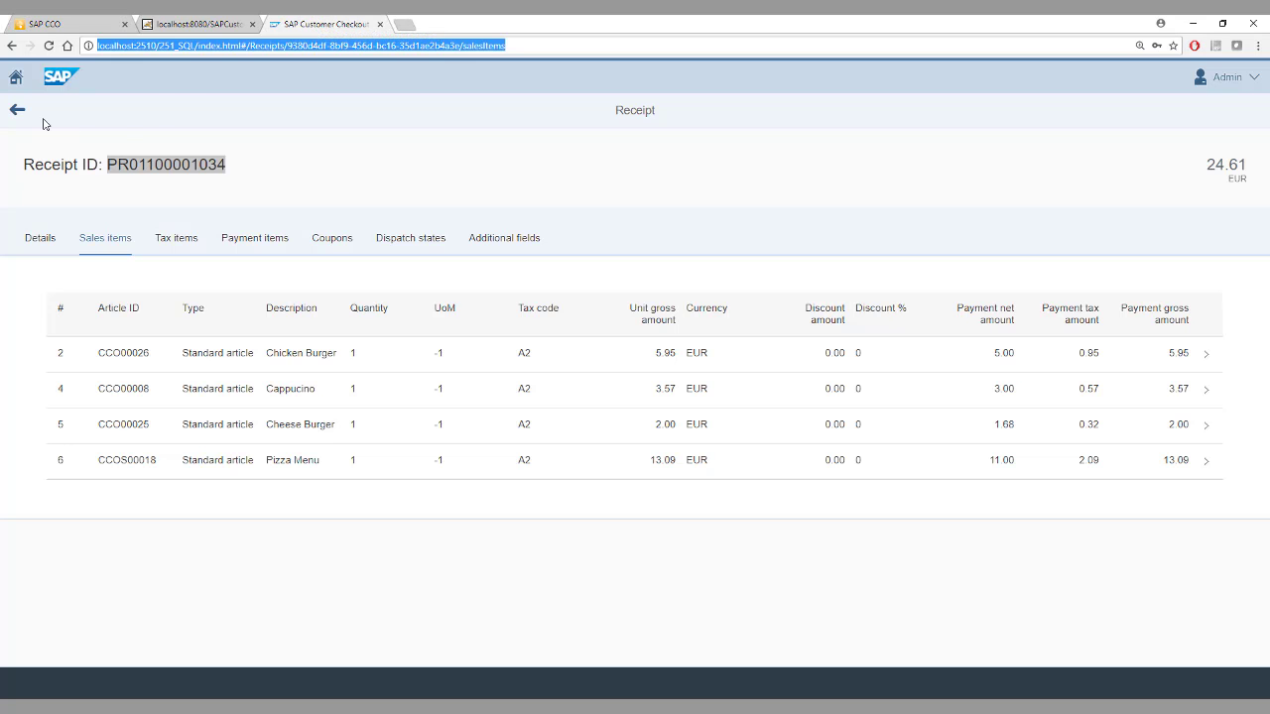
left_click(15, 77)
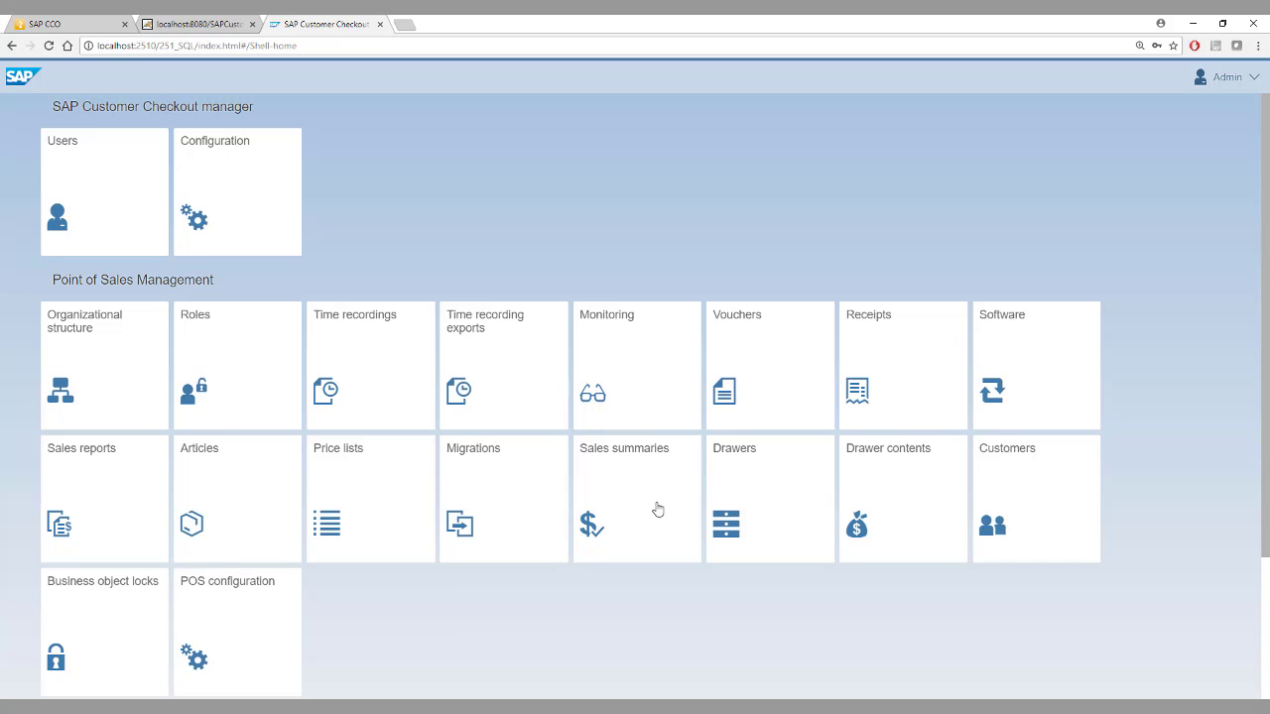
left_click(657, 510)
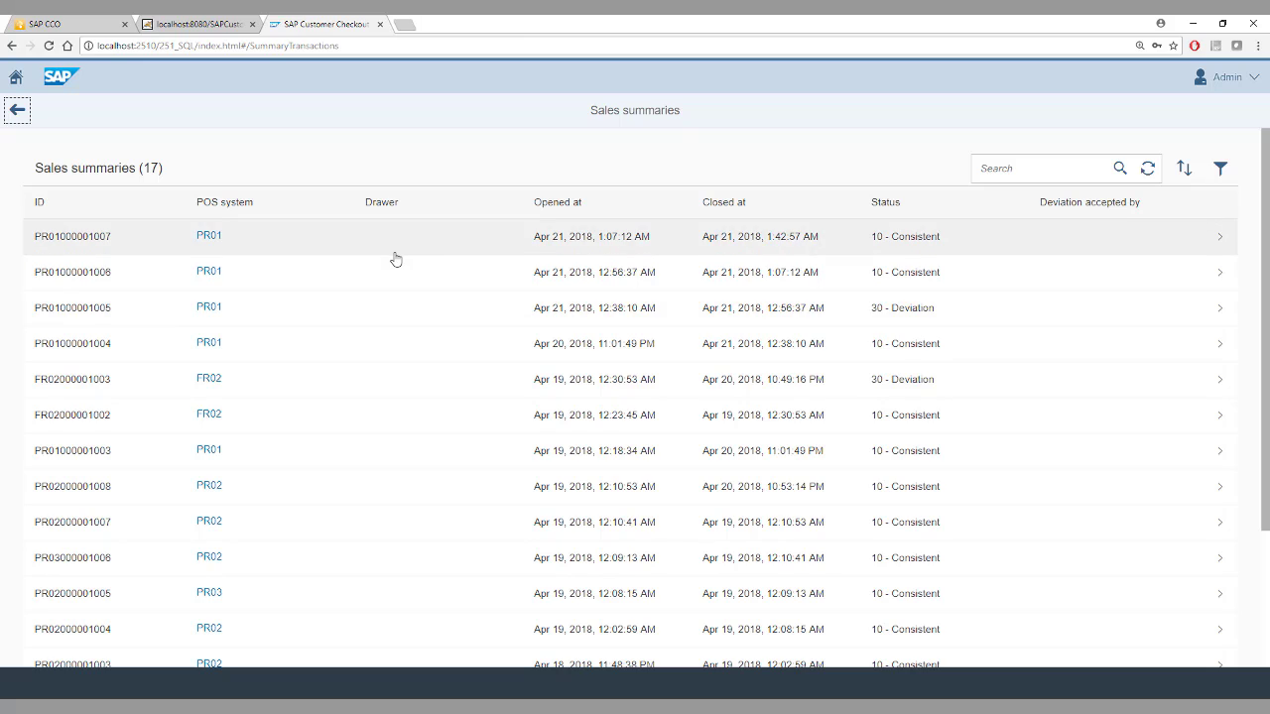
left_click(911, 244)
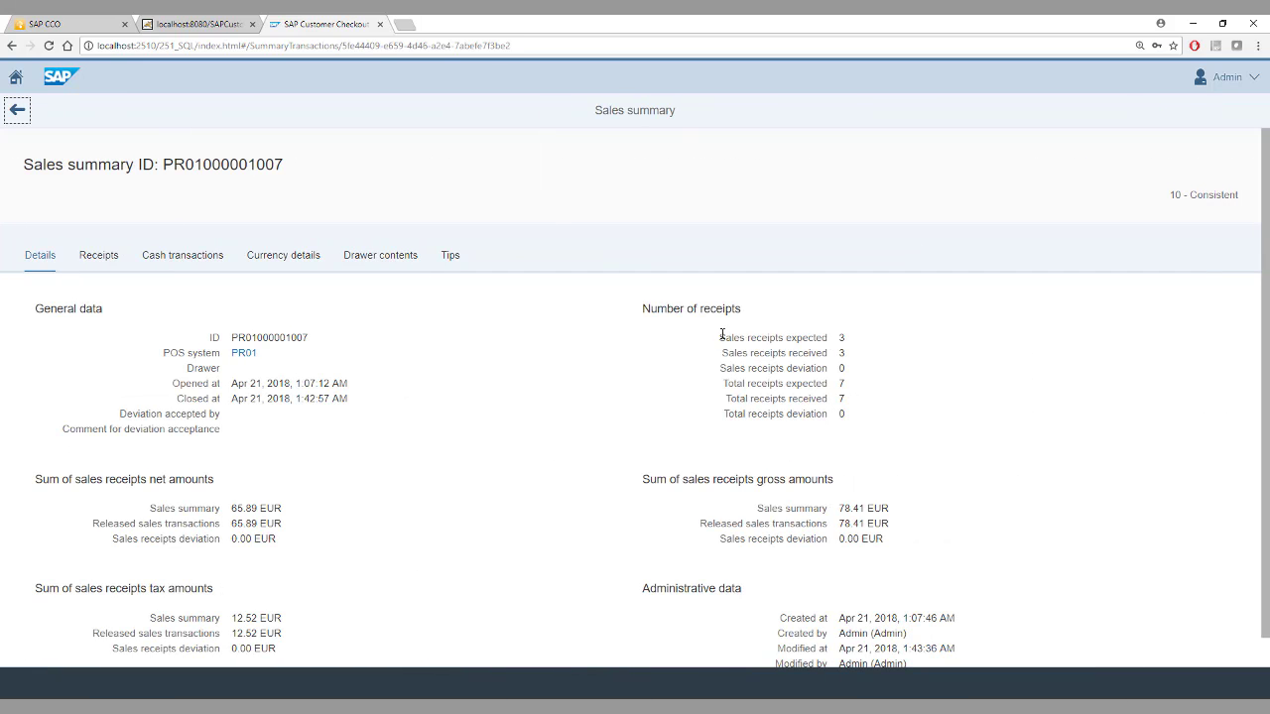
left_click_drag(721, 335, 842, 351)
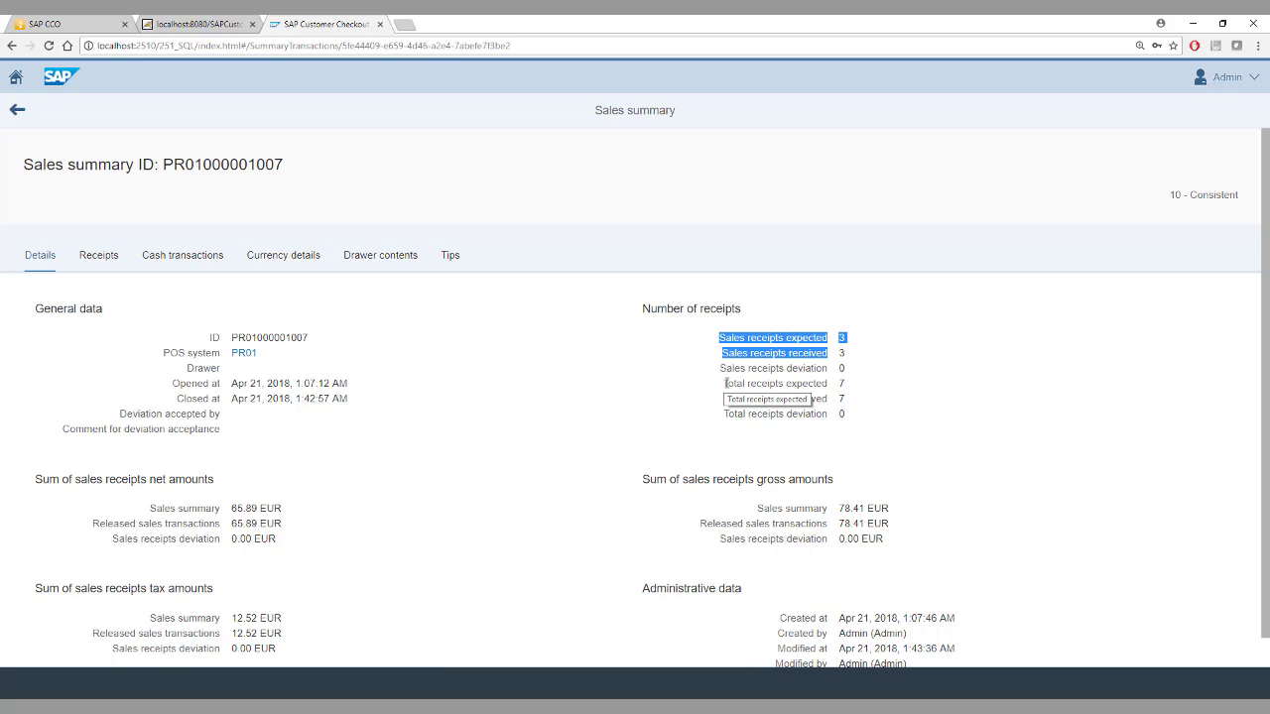
Examine the total receipts figures of the sales summary, then the sales items of its newest receipt, and return to the summary.
left_click_drag(743, 382, 822, 398)
left_click(907, 399)
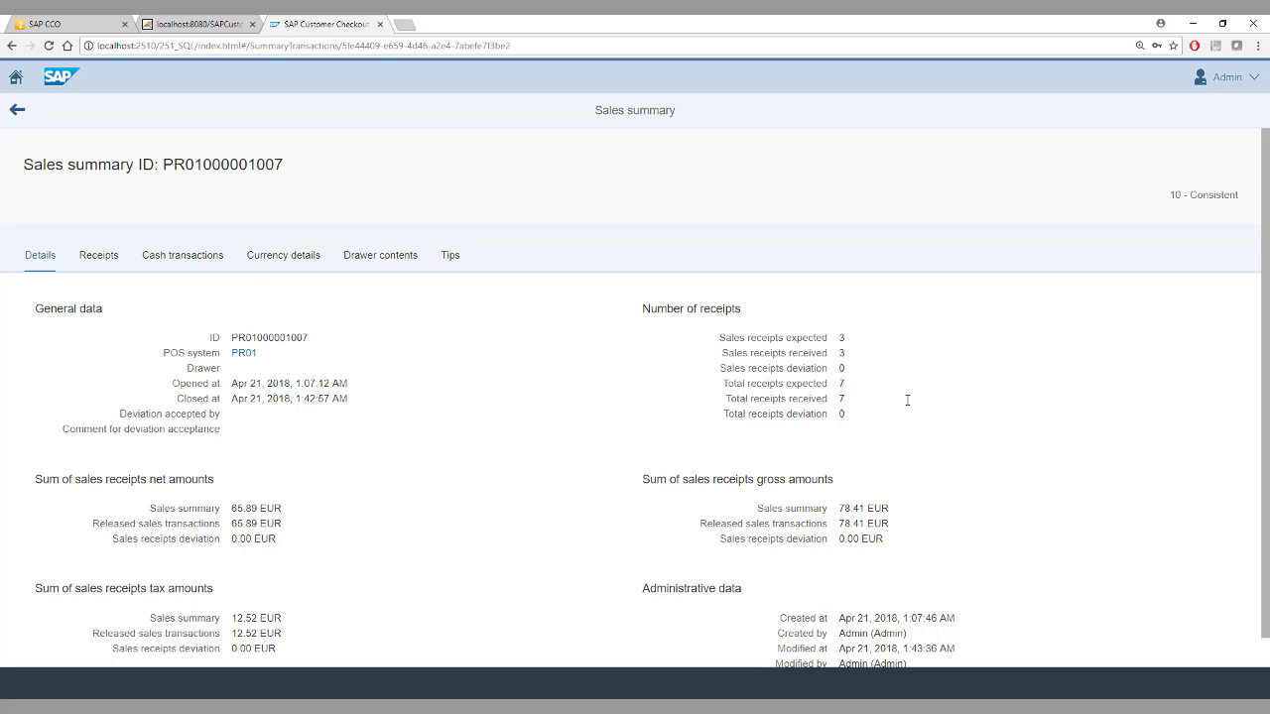
left_click(101, 260)
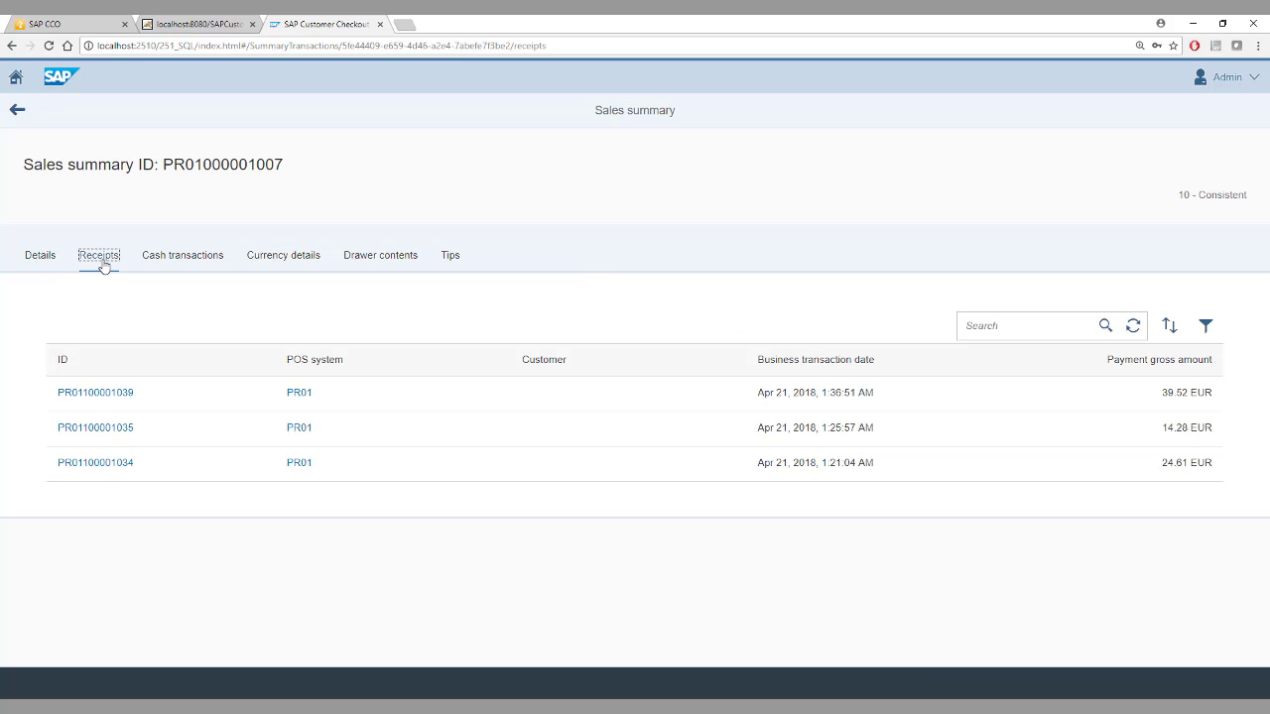
left_click(92, 402)
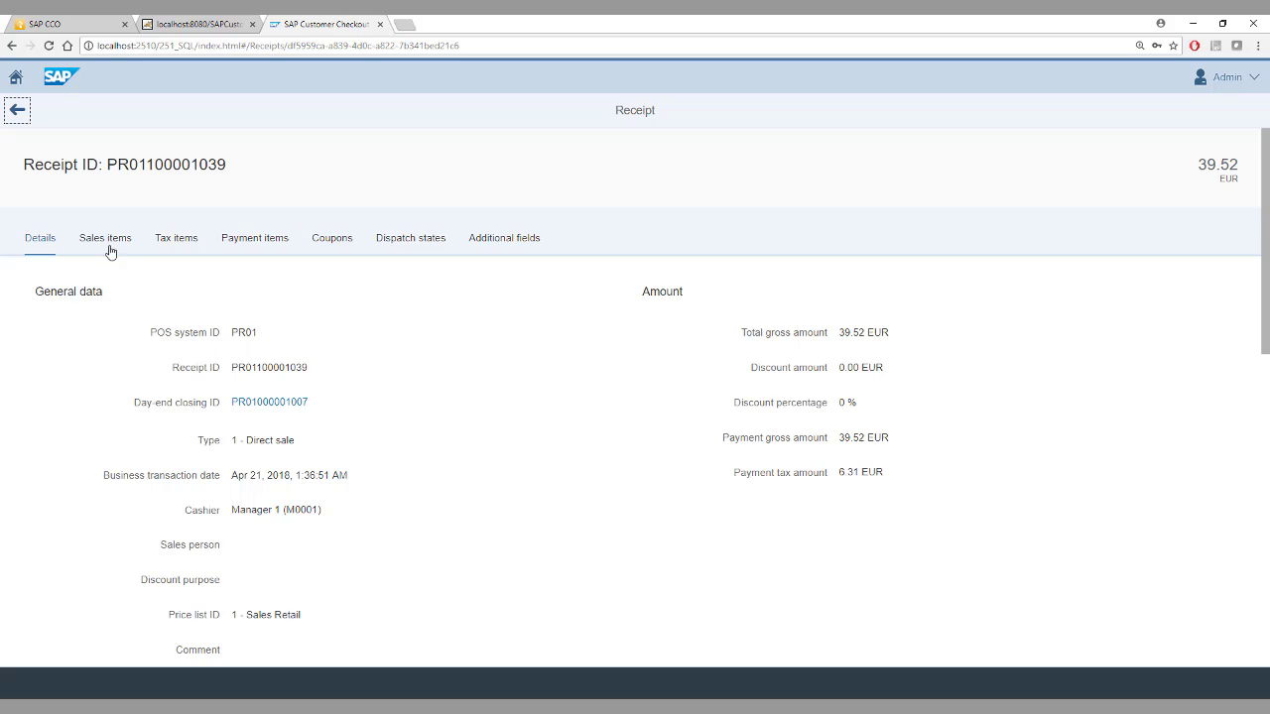
left_click(104, 240)
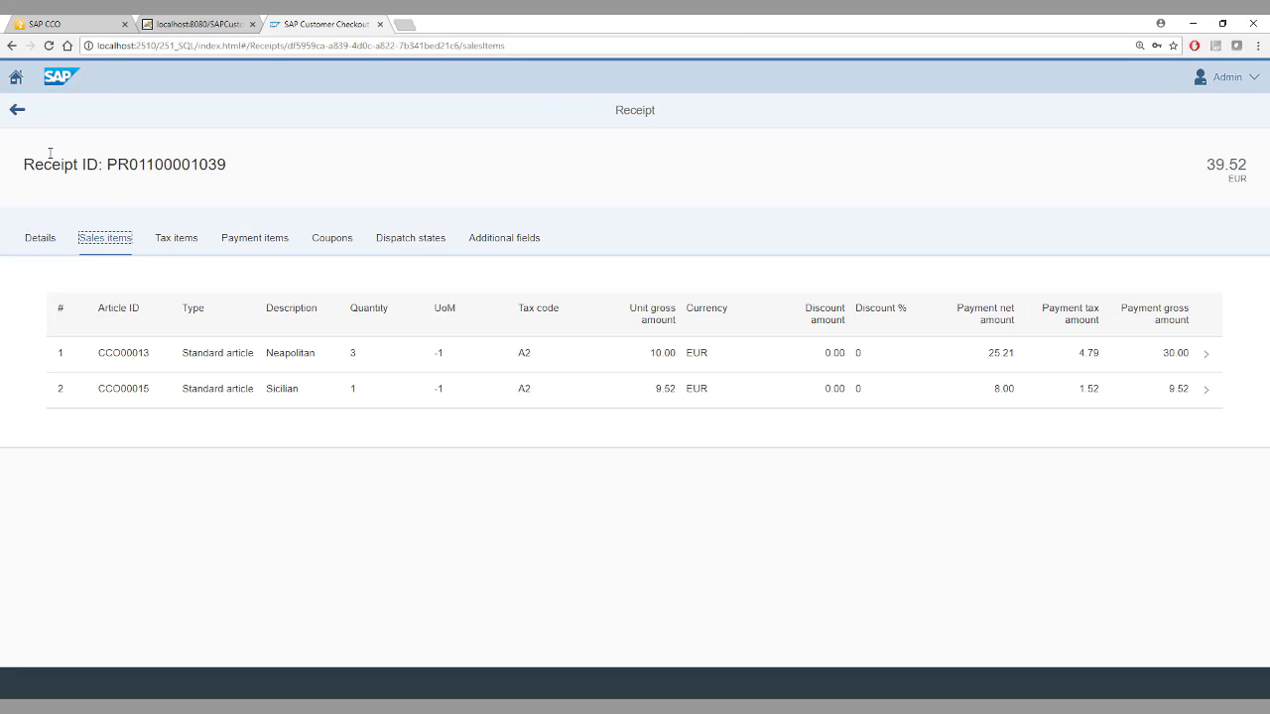
left_click(17, 107)
Review the summary's cash transactions and its EUR currency details, including the counted cash and credit card amounts.
left_click(182, 266)
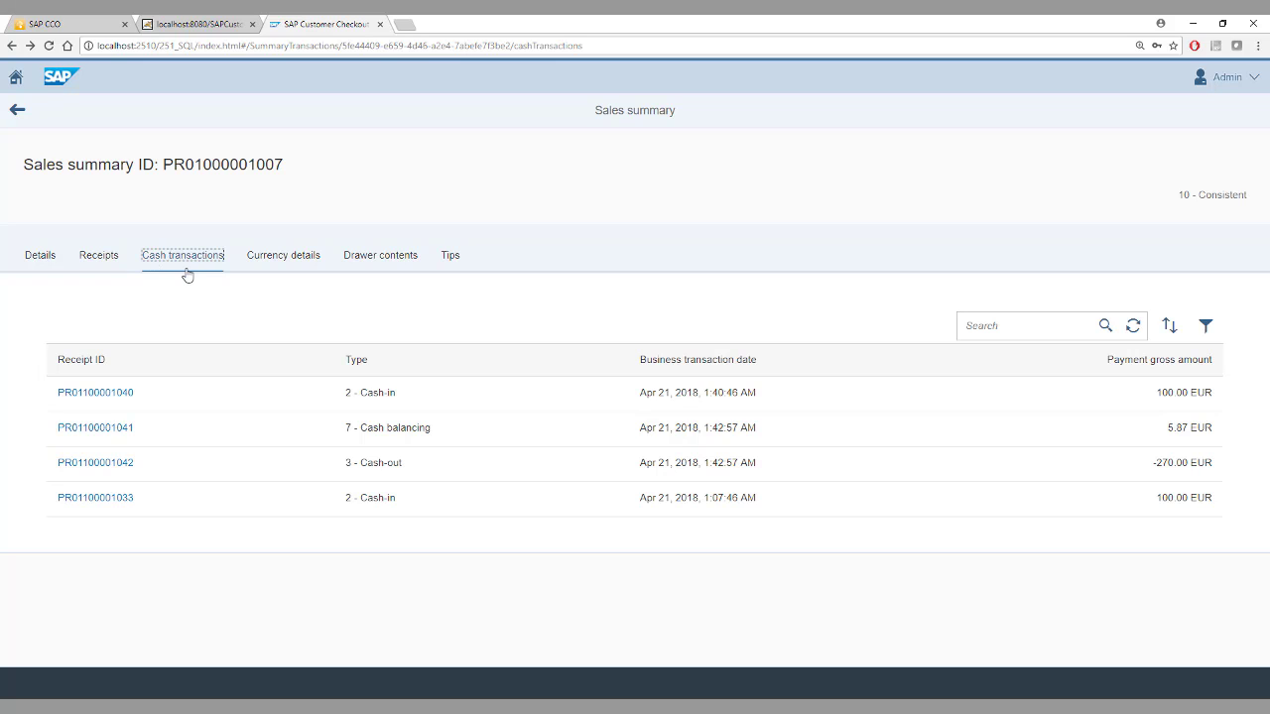
left_click(256, 264)
left_click(293, 358)
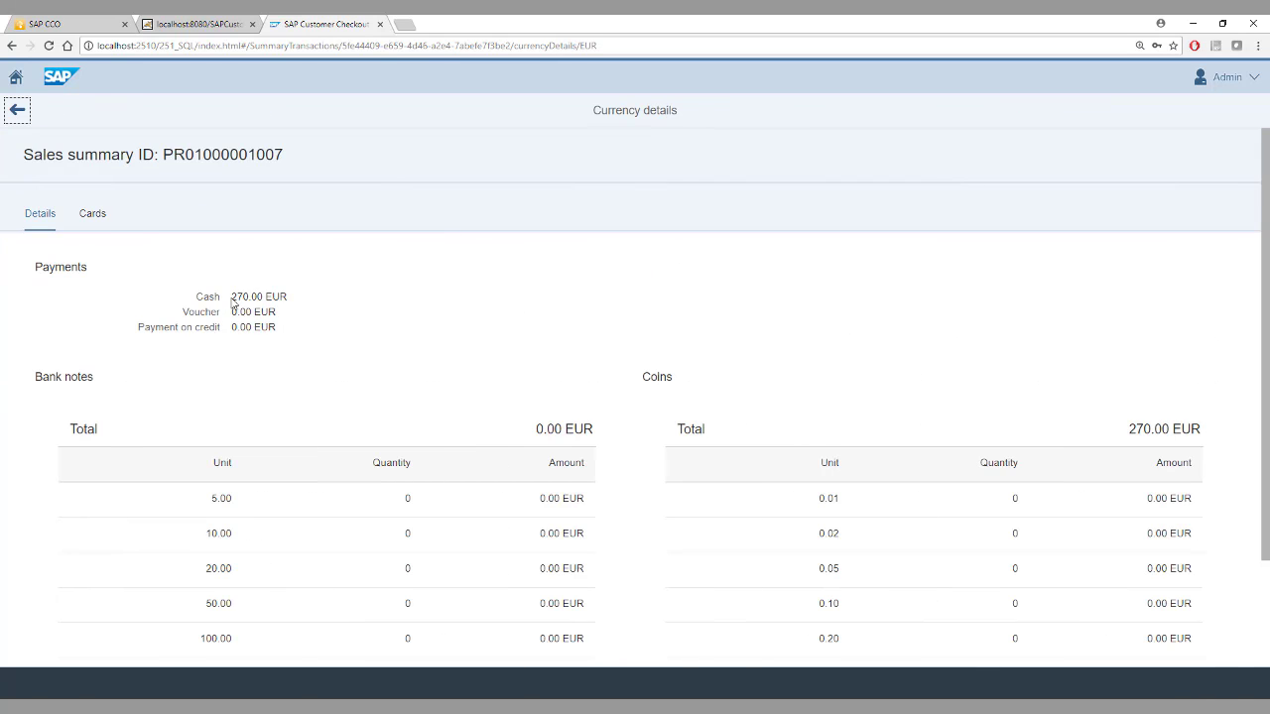
left_click_drag(229, 299, 264, 299)
left_click(101, 216)
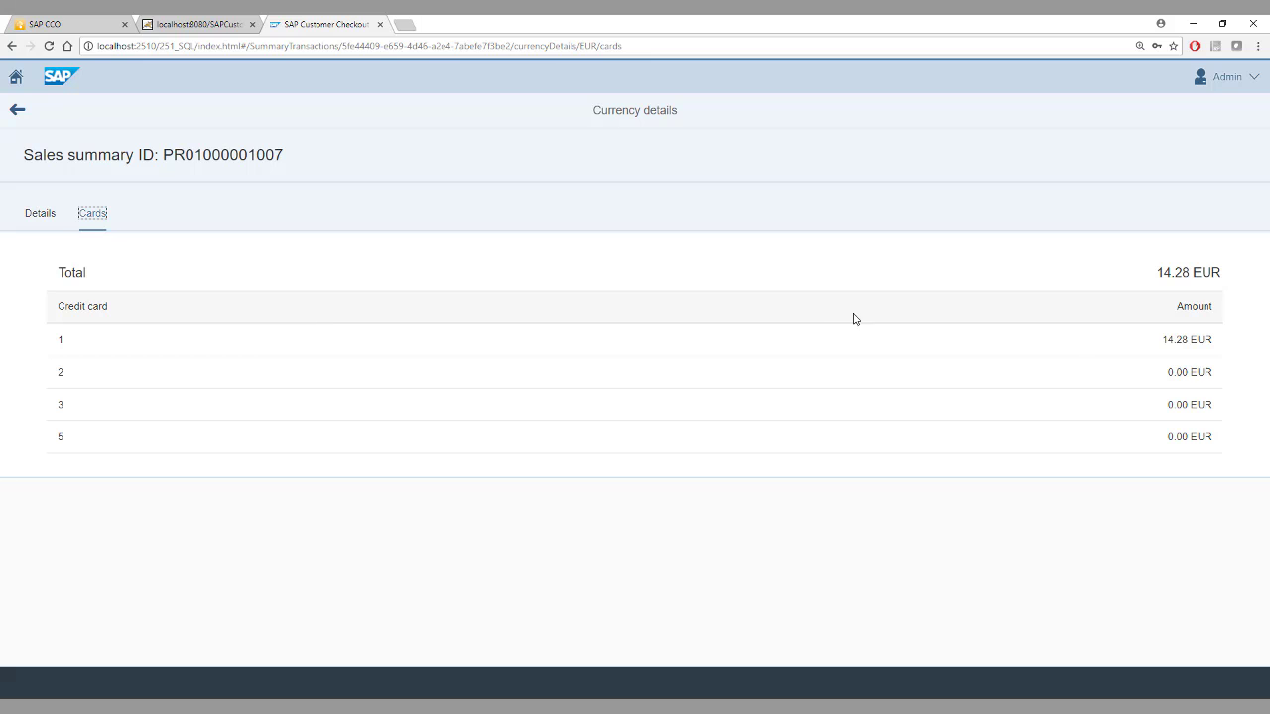
left_click_drag(1164, 340, 1210, 340)
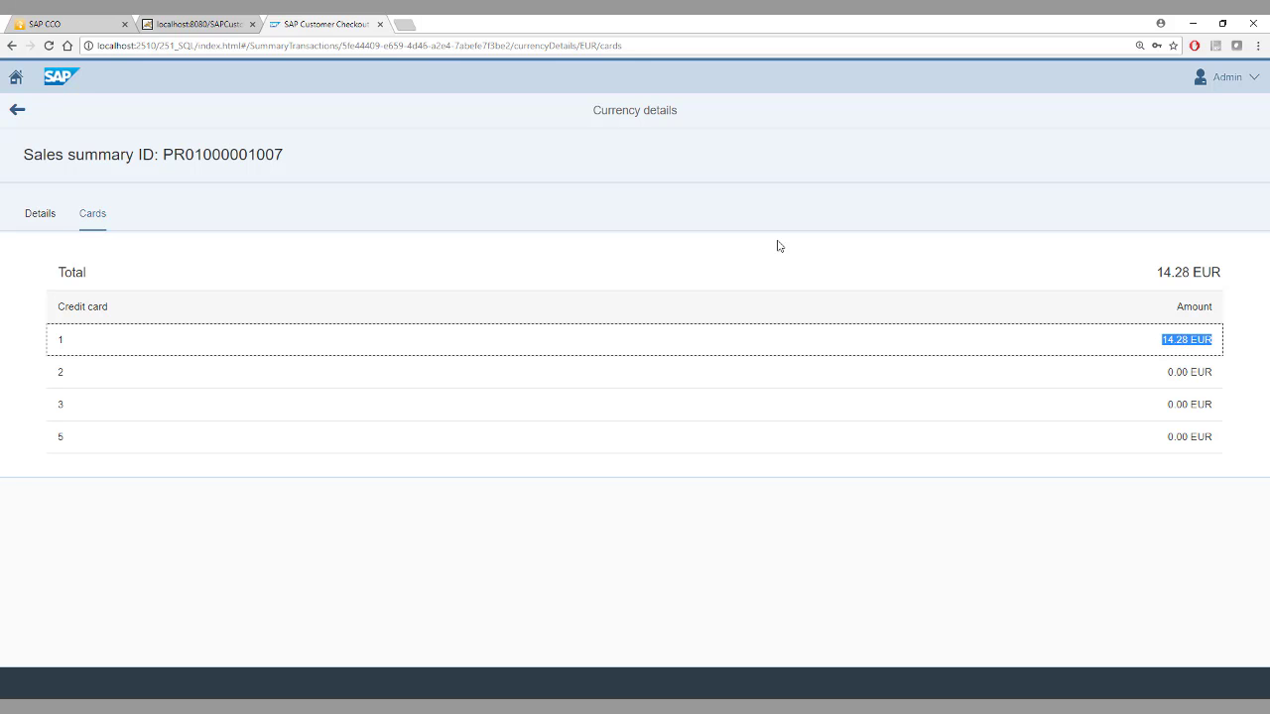
left_click(18, 111)
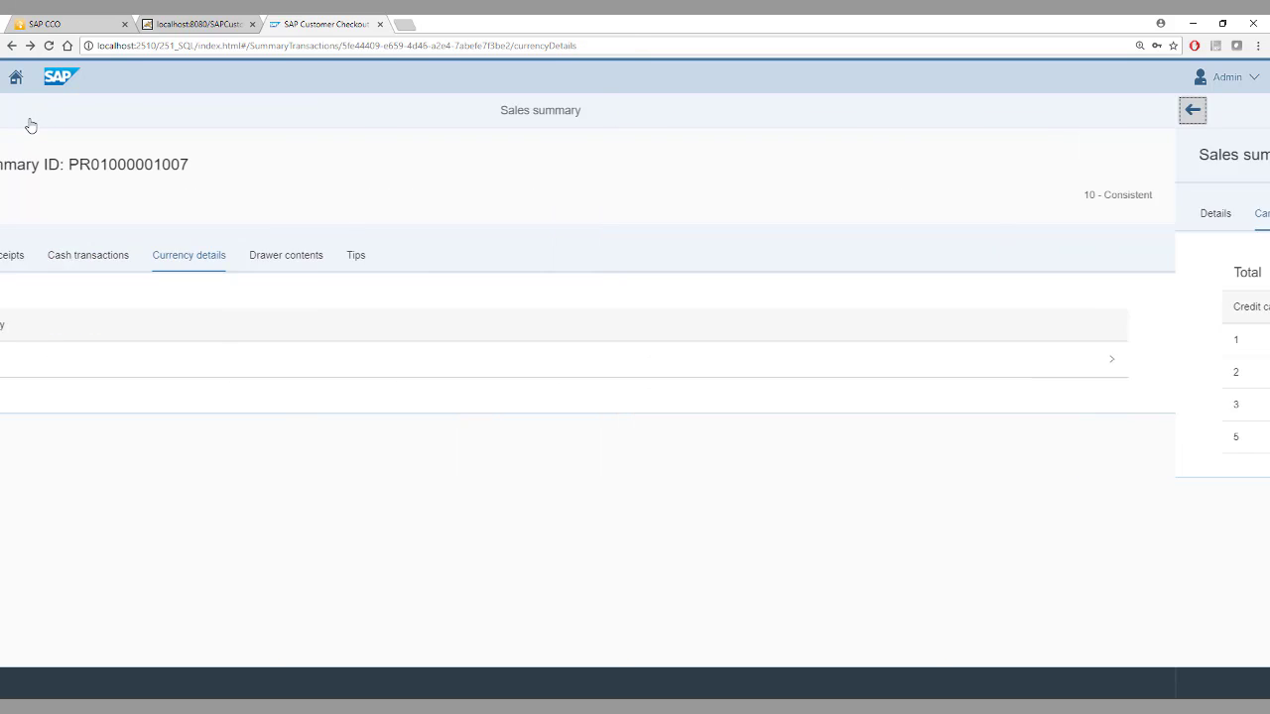
left_click(30, 122)
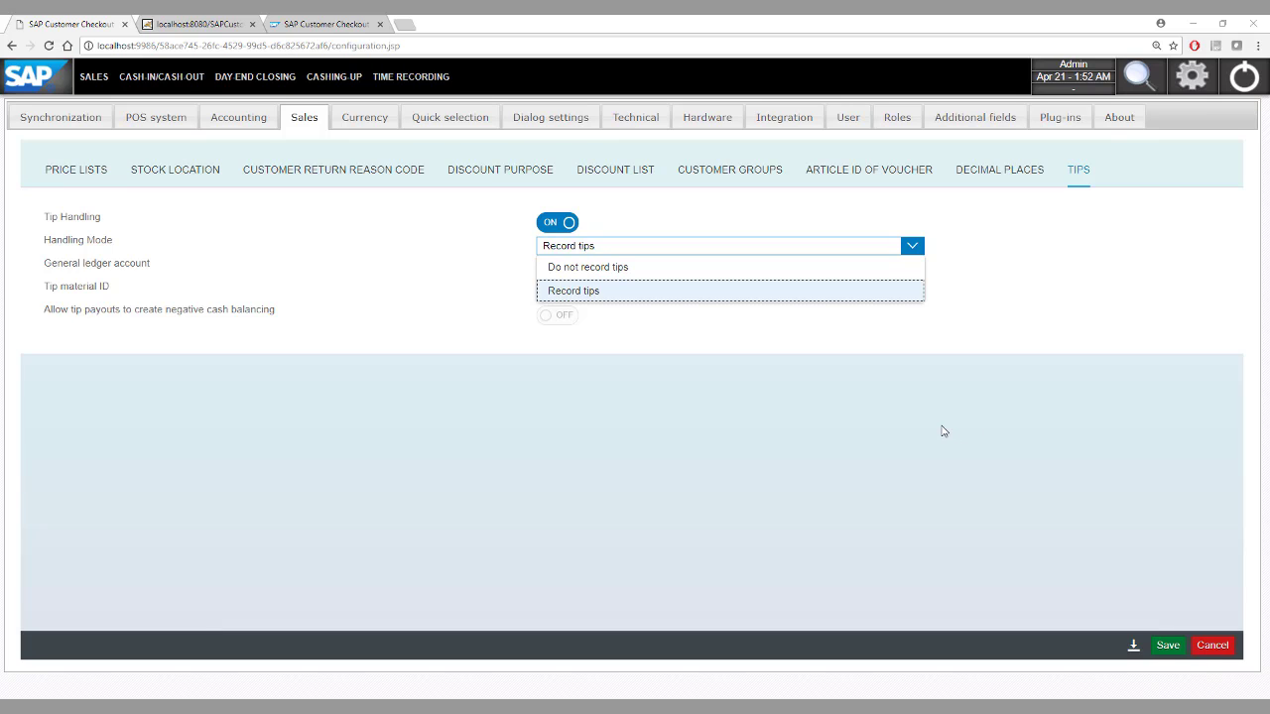
In the tip settings of the POS configuration, select Record tips as the handling mode and save the configuration.
left_click(943, 431)
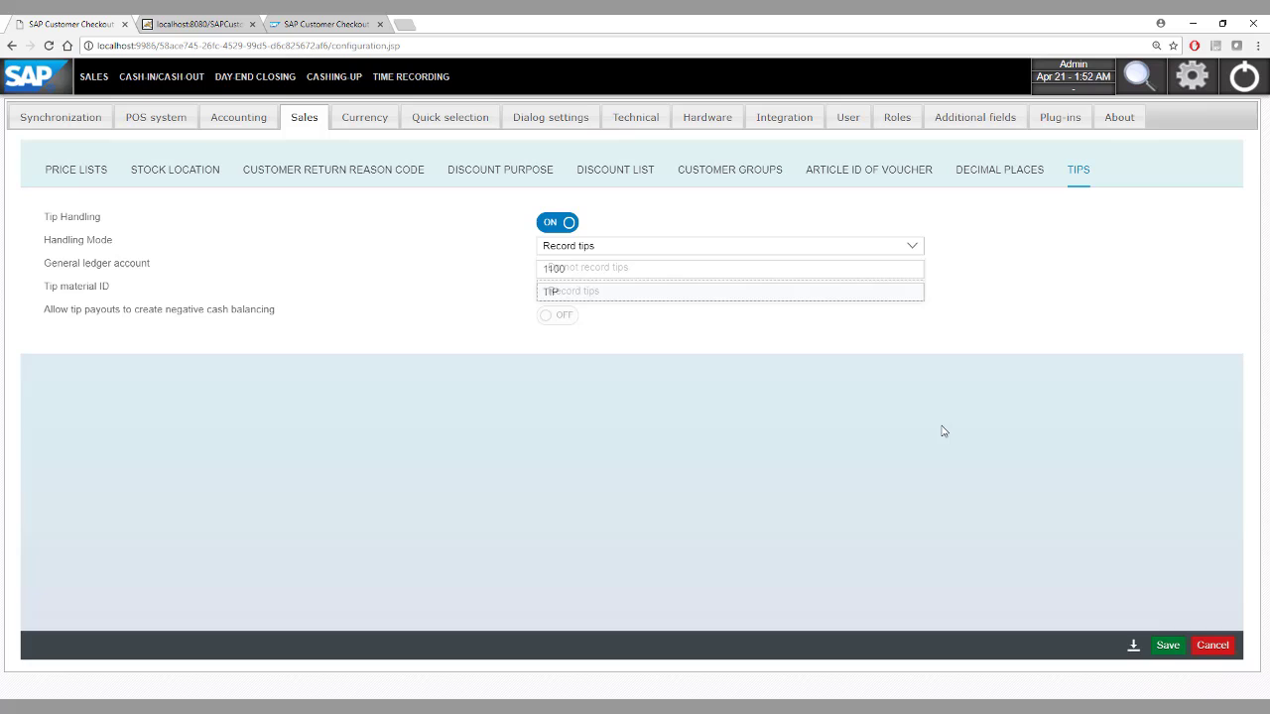
left_click(625, 246)
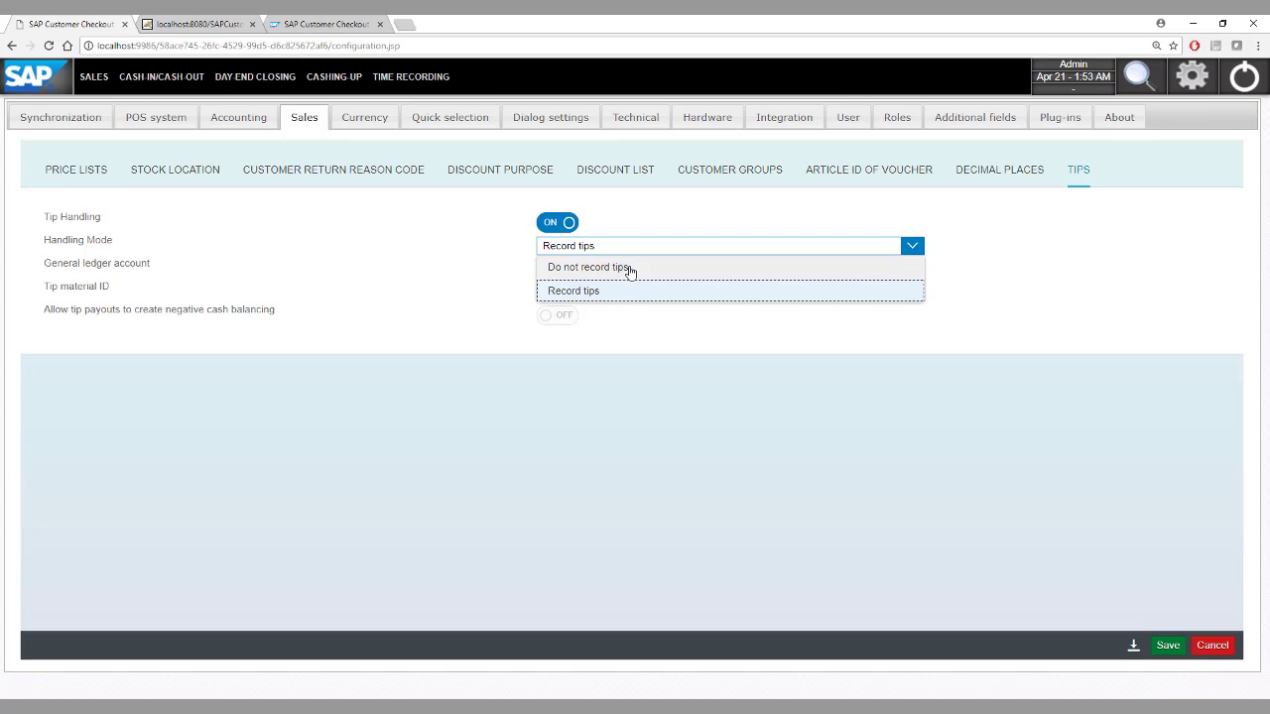
left_click(605, 296)
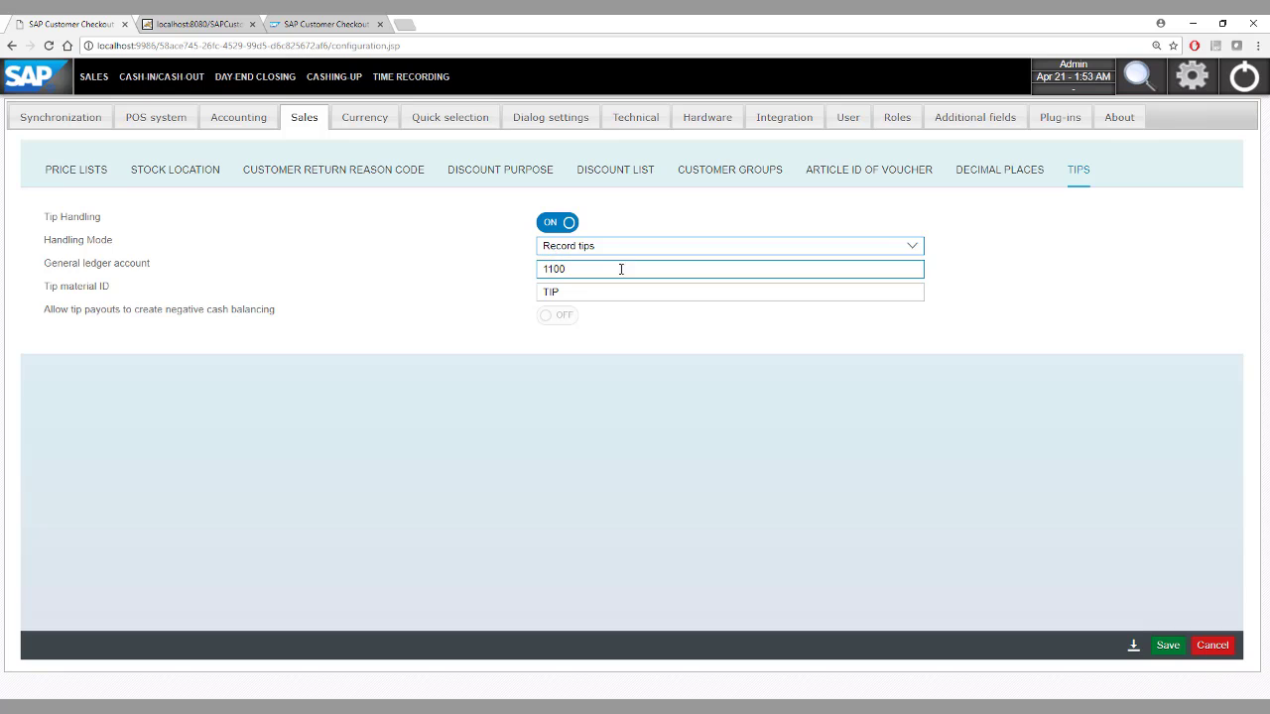
left_click(1166, 646)
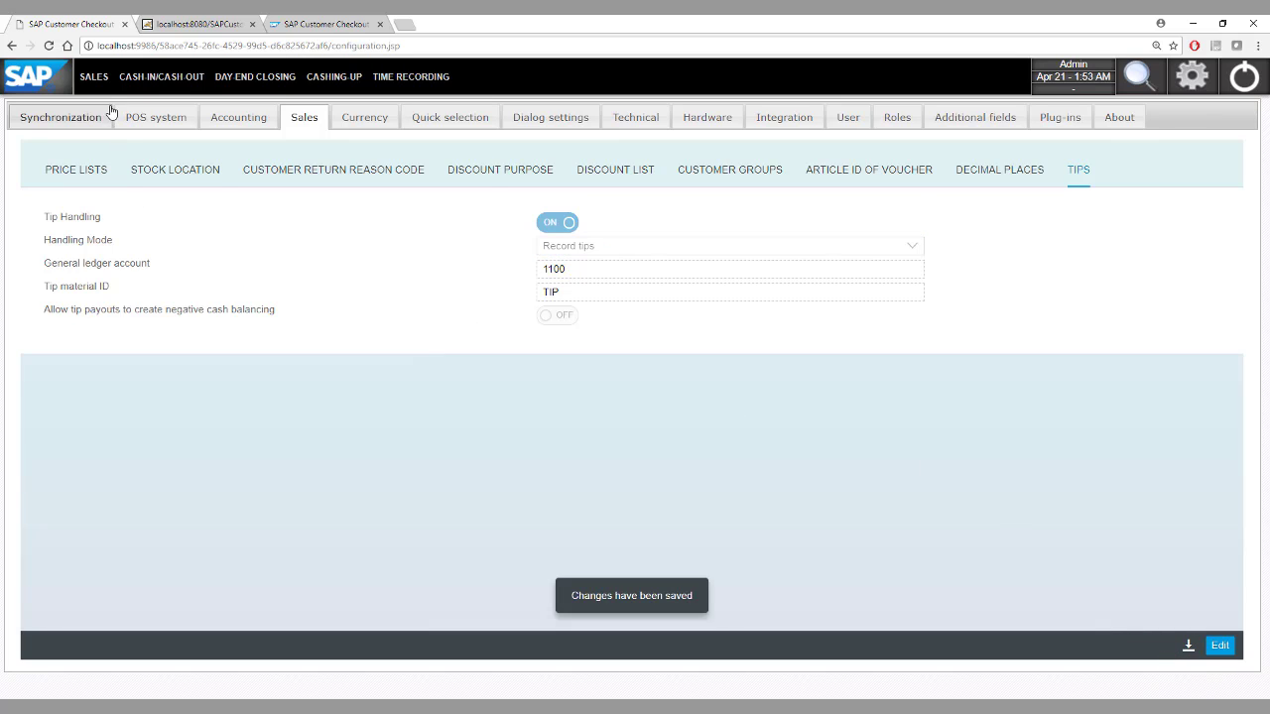
Return to sales, open a fast table and add one Neapolitan and one Sicilian pizza to its receipt.
left_click(91, 76)
left_click(1011, 430)
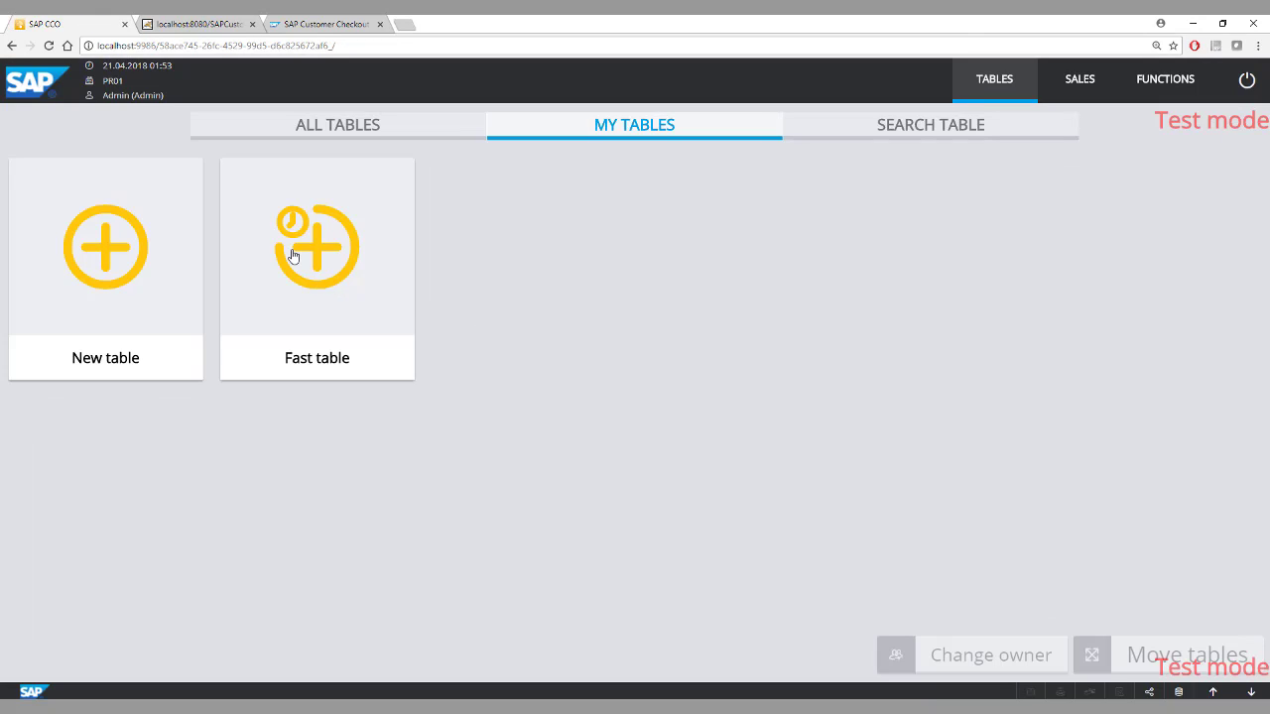
left_click(293, 253)
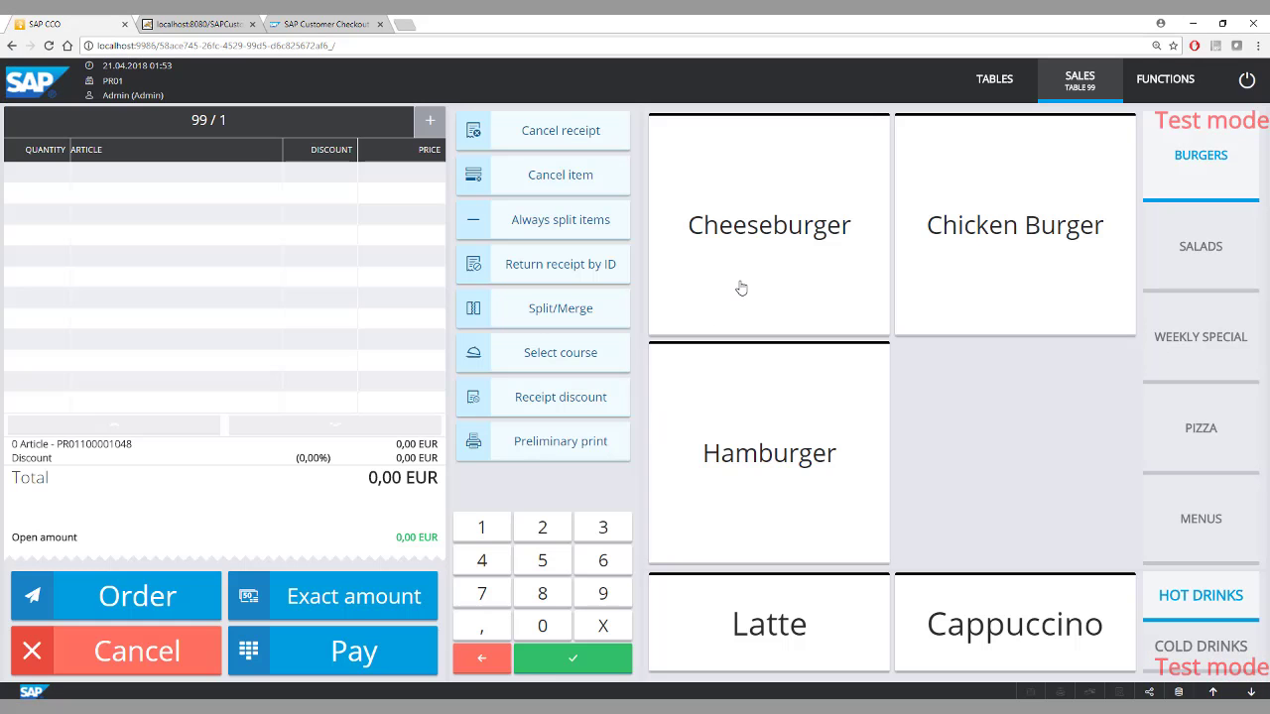
left_click(1226, 430)
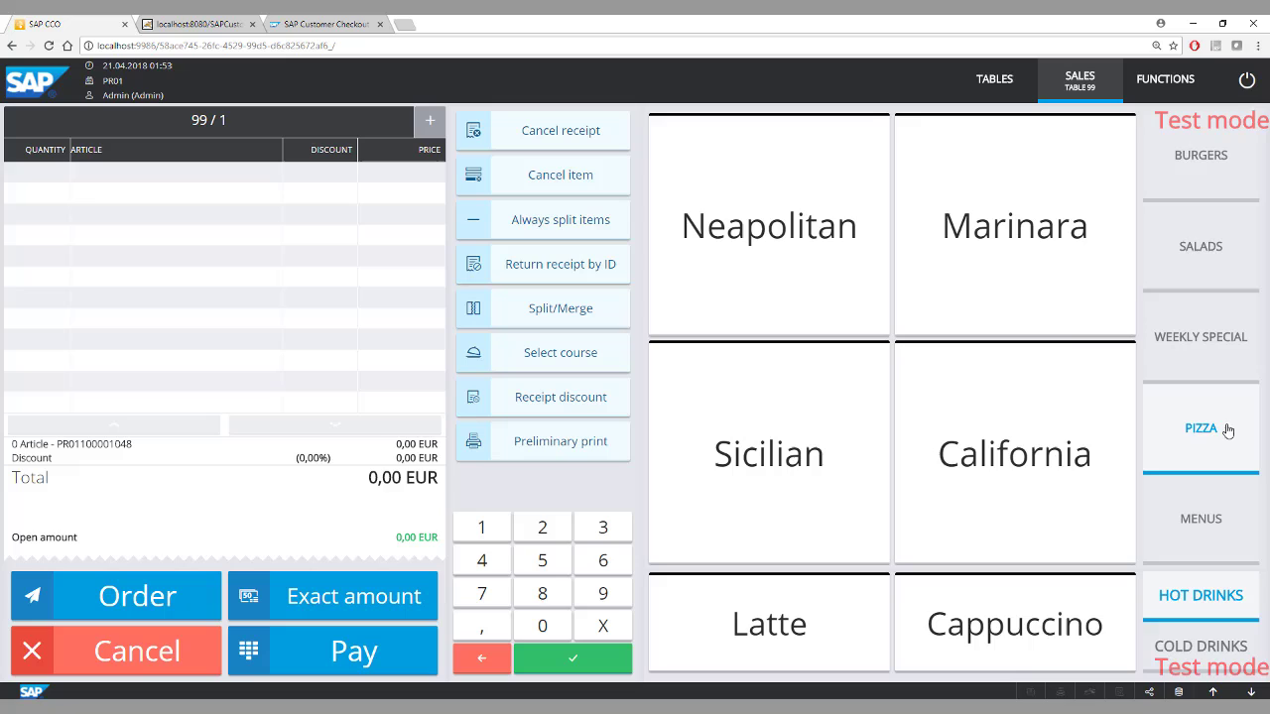
left_click(842, 232)
left_click(788, 414)
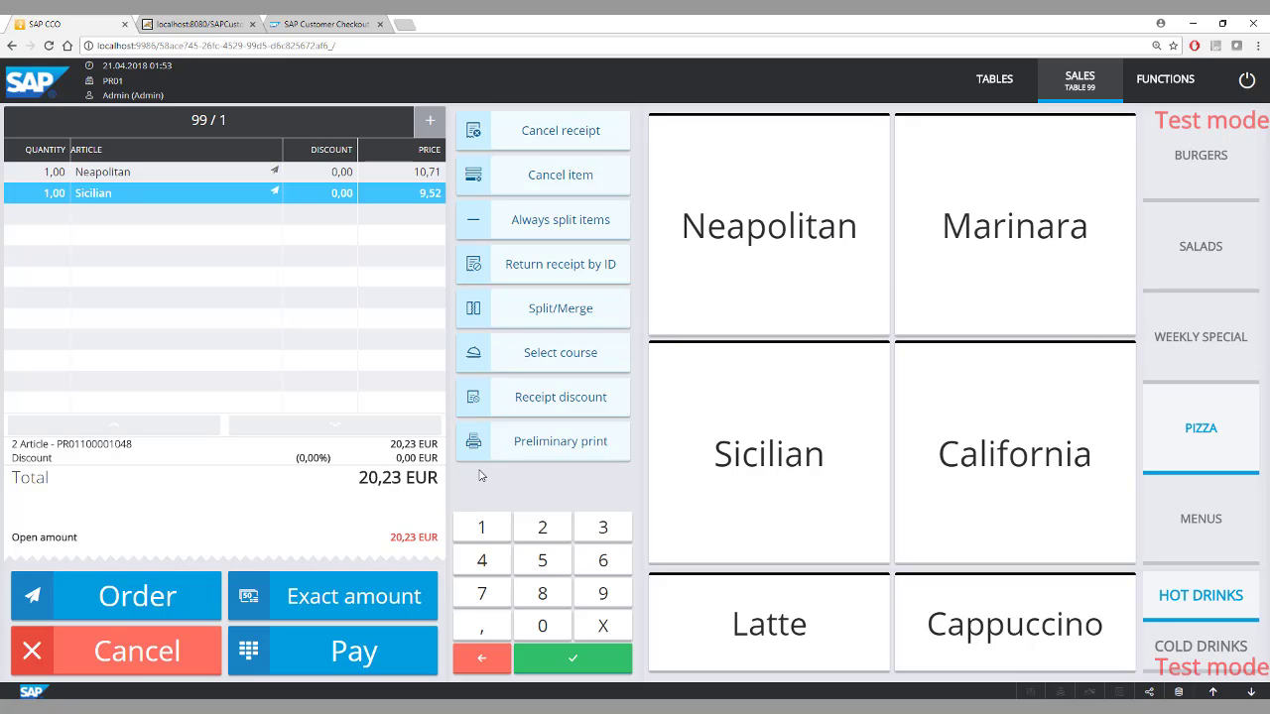
Start the payment, enter 25,00 EUR in cash and assign the change as tip.
left_click(319, 661)
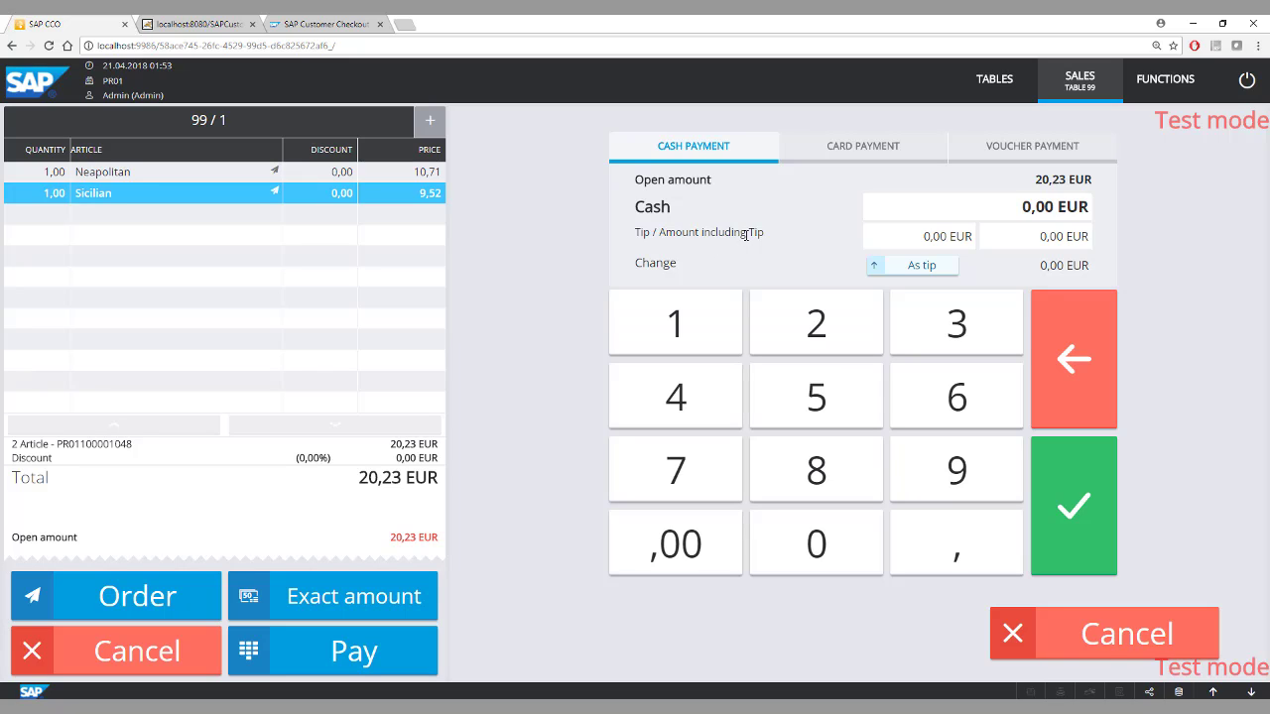
left_click(820, 327)
left_click(819, 398)
left_click(718, 531)
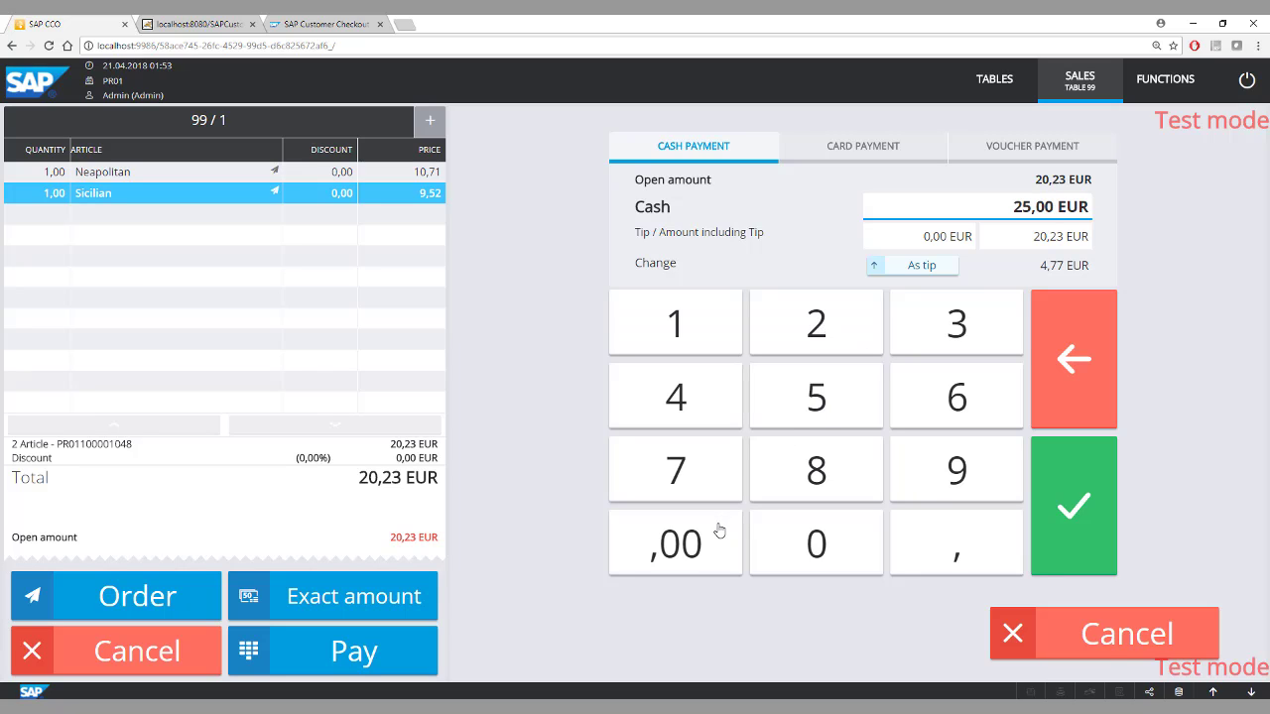
left_click(919, 267)
Check the tip options for card and voucher payment, return to the cash payment and post the receipt.
left_click(851, 149)
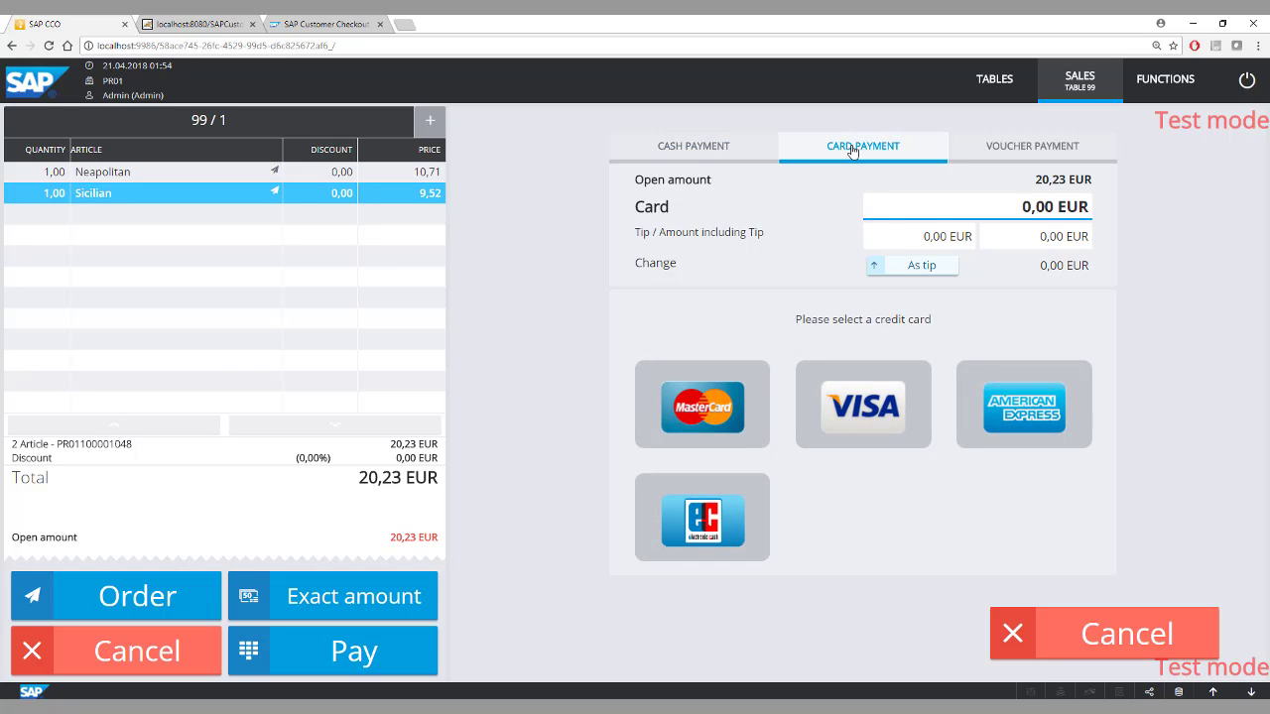
left_click(977, 156)
left_click(690, 150)
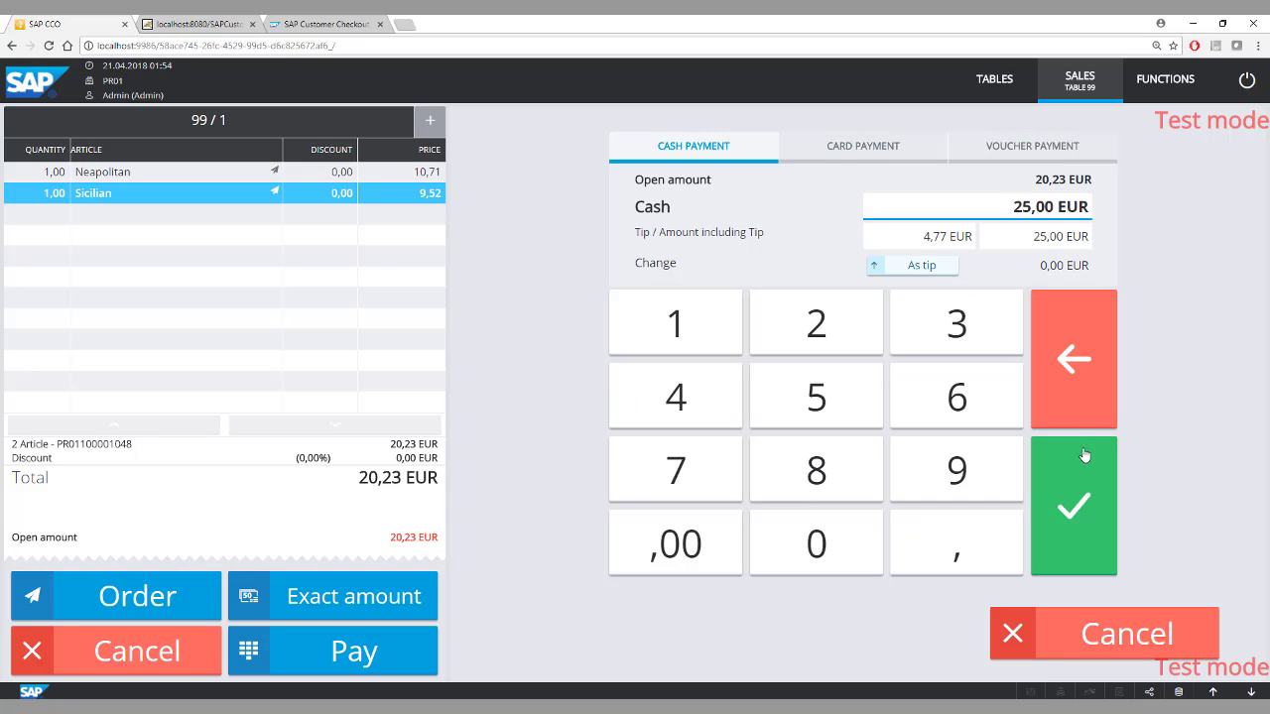
left_click(1085, 478)
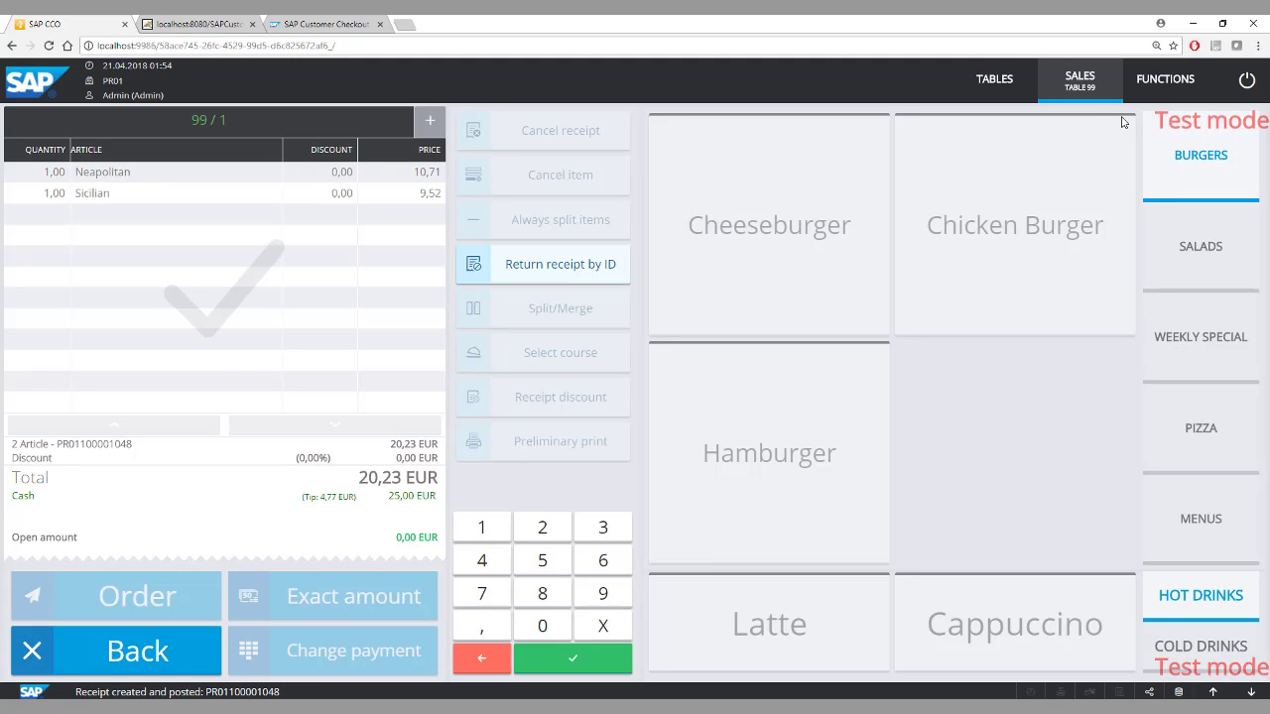
Start the day-end closing, enter 25 coins of 1.00 EUR in the cash count and proceed to the tip overview.
left_click(1154, 91)
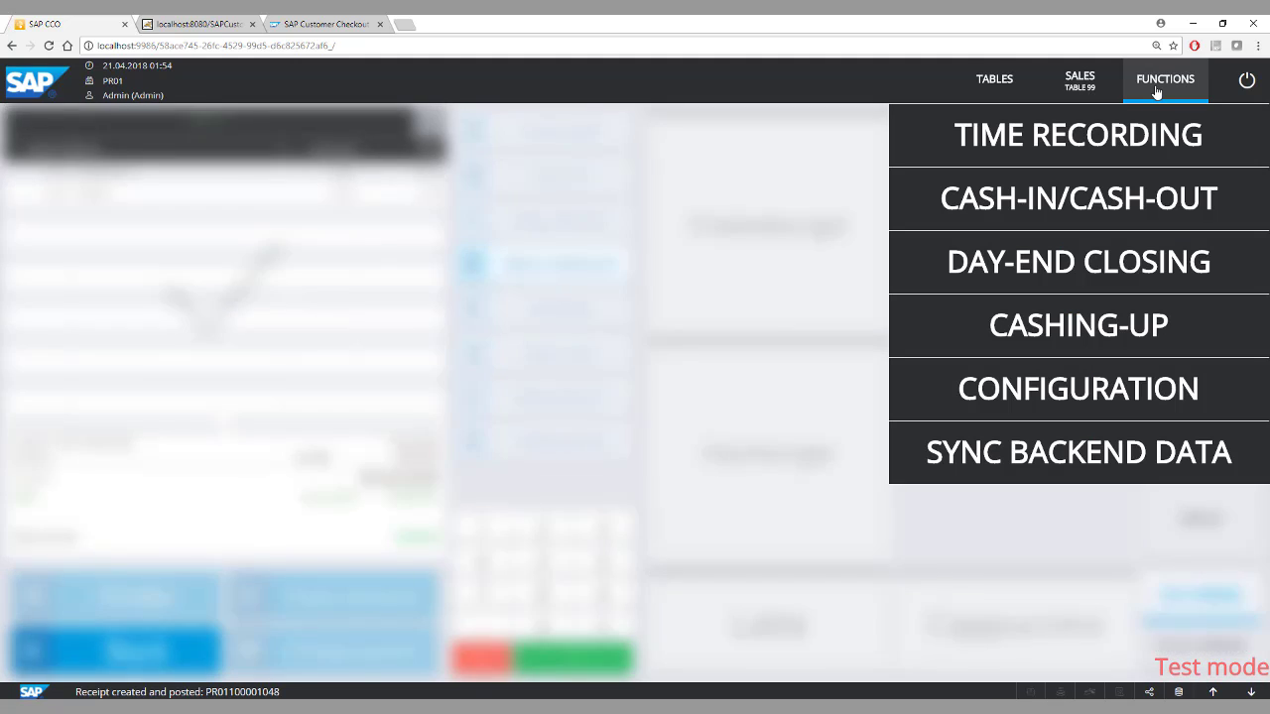
left_click(1070, 262)
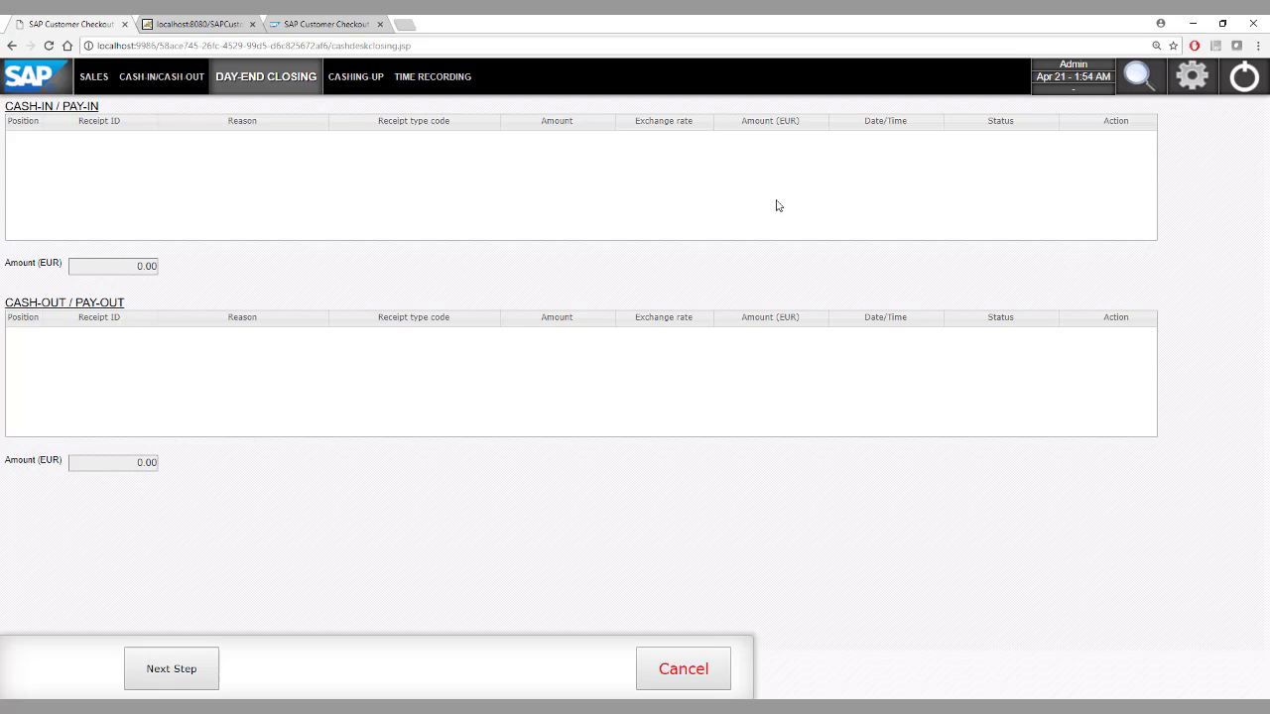
left_click(176, 669)
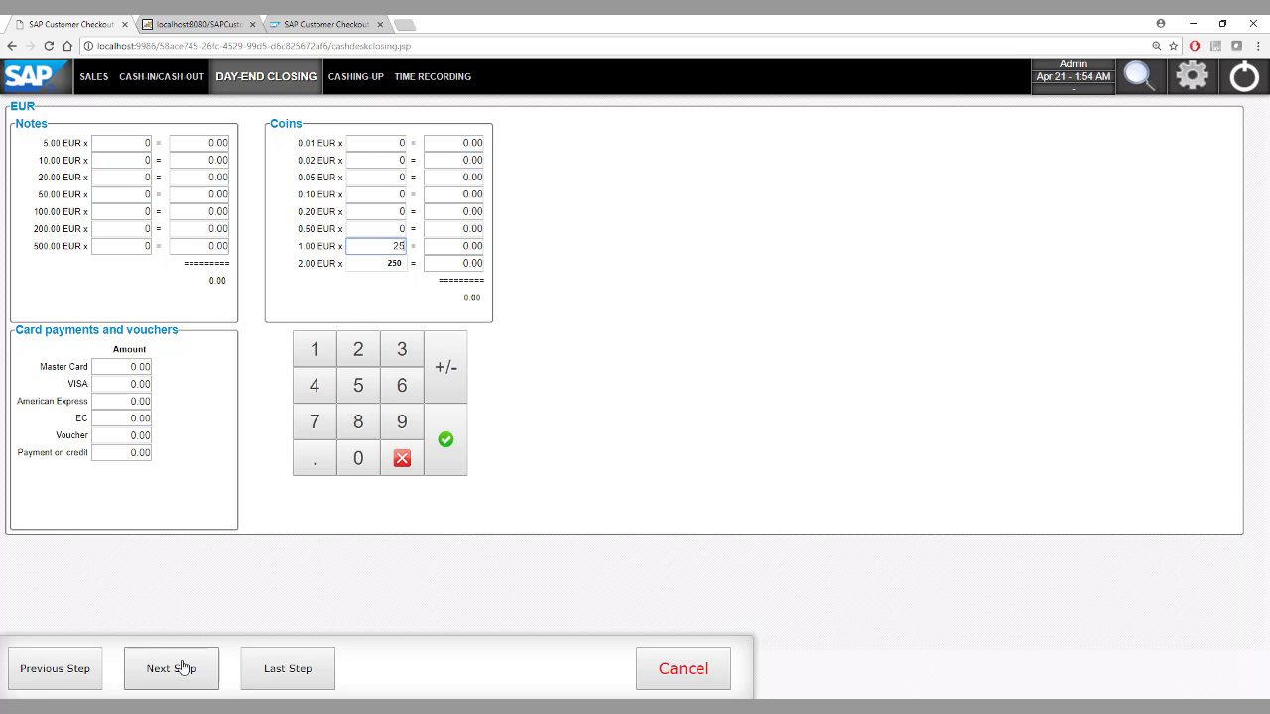
left_click(179, 669)
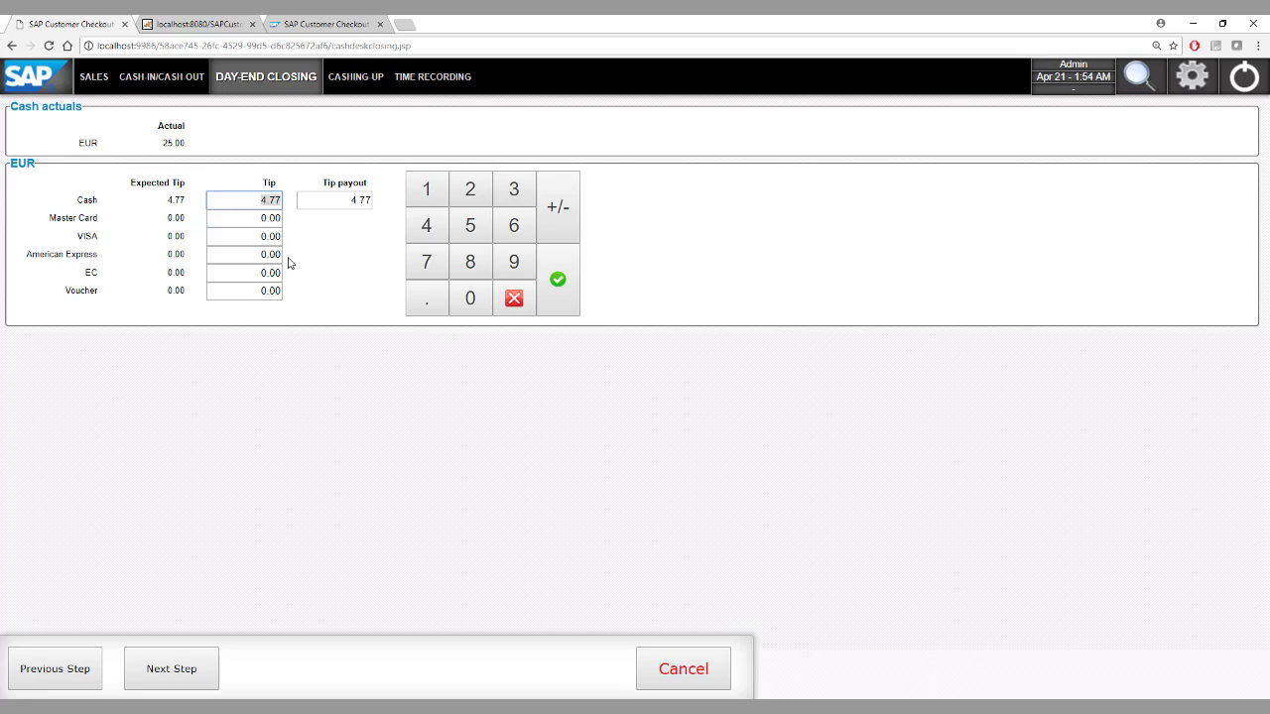
Review the cash tip and tip payout amounts, keep both at 4.77 EUR and proceed to the comparison.
left_click(345, 201)
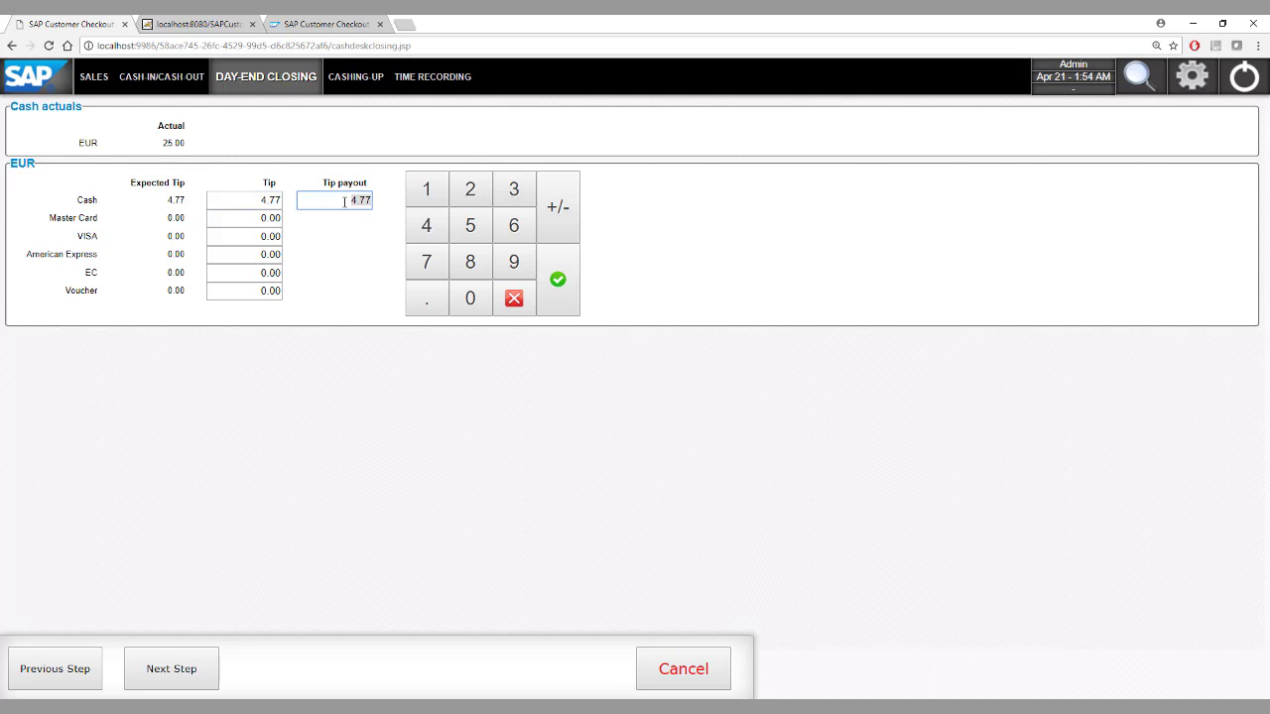
left_click(270, 200)
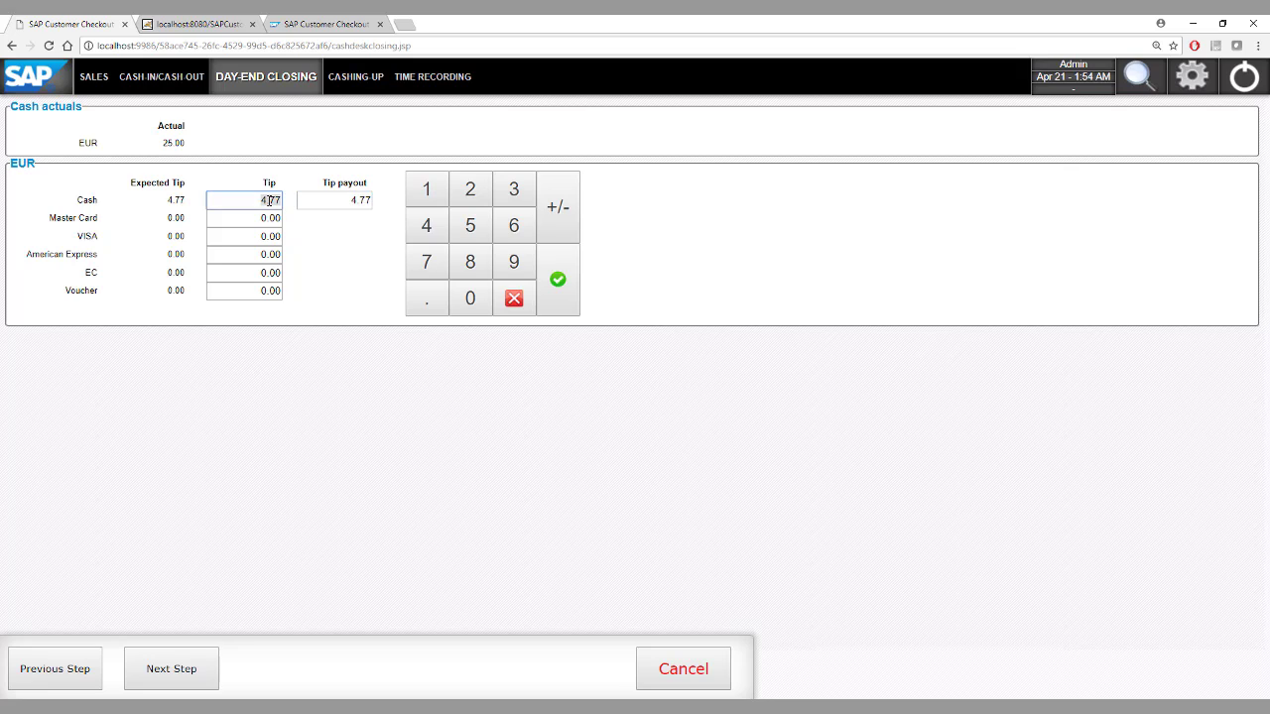
left_click(326, 202)
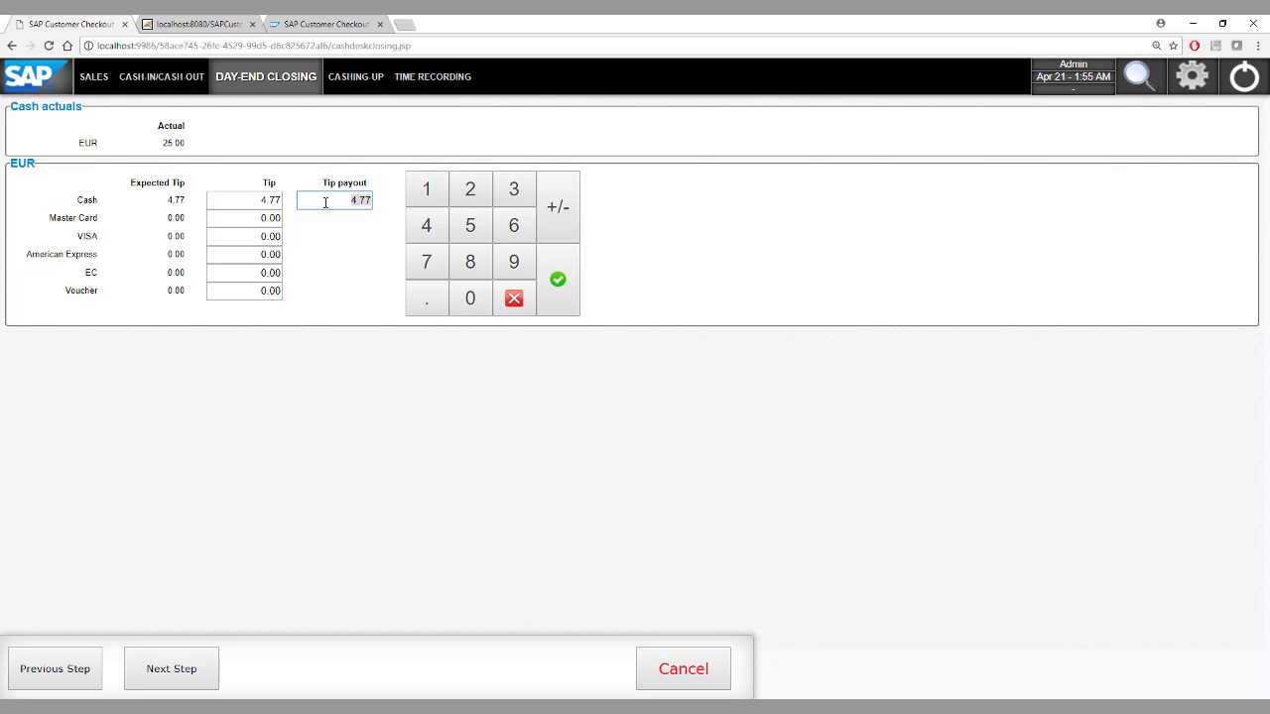
left_click(181, 670)
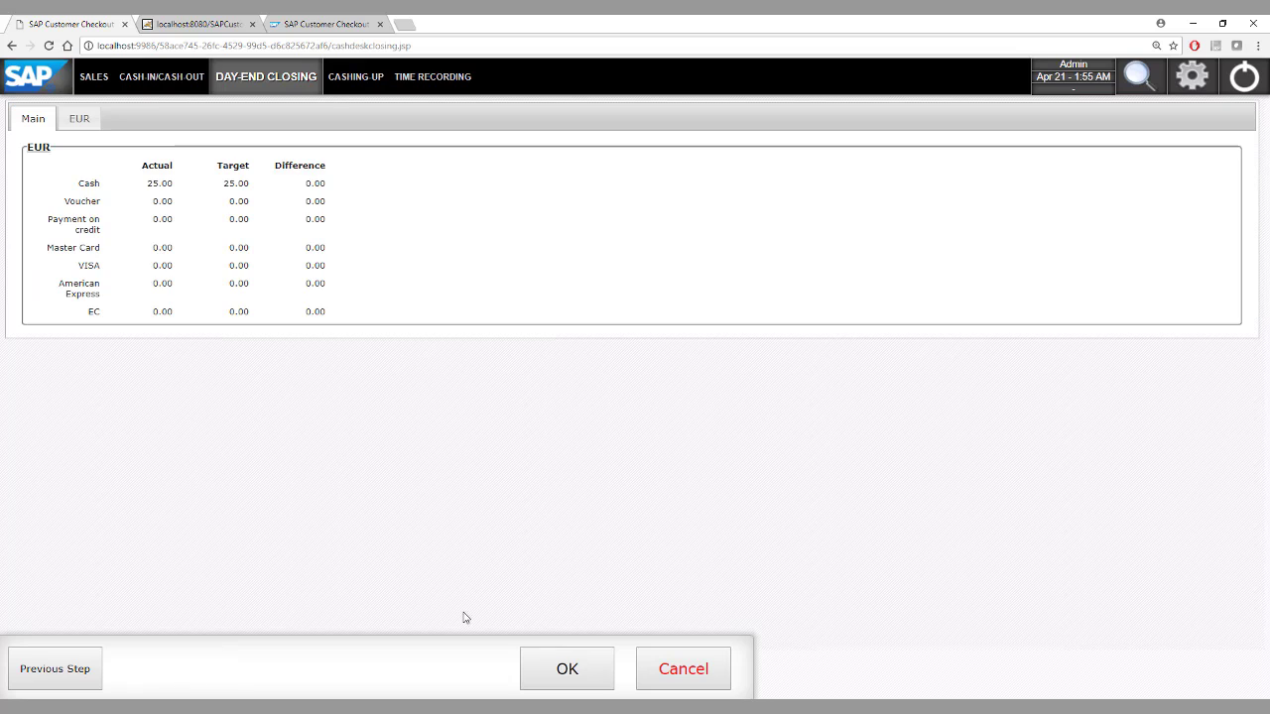
Confirm the closing with 0 EUR as the amount to remain, and acknowledge the cash-out and tip payout.
left_click(567, 669)
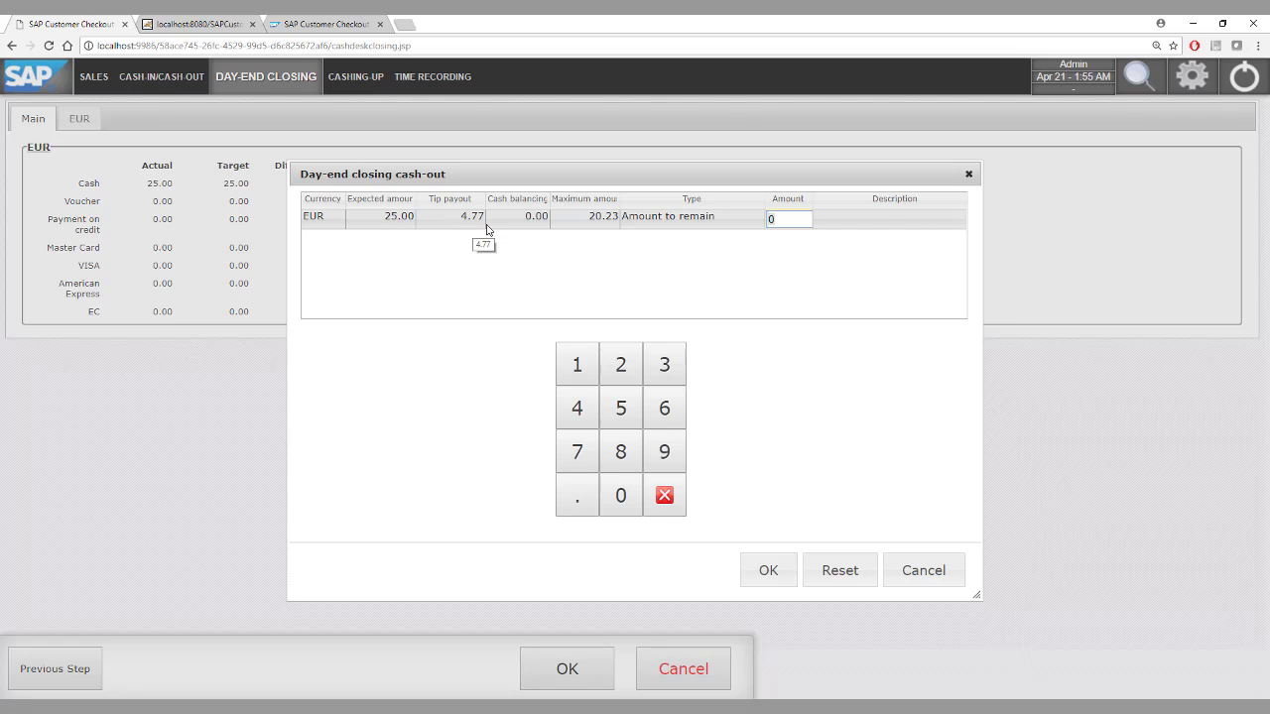
left_click(767, 574)
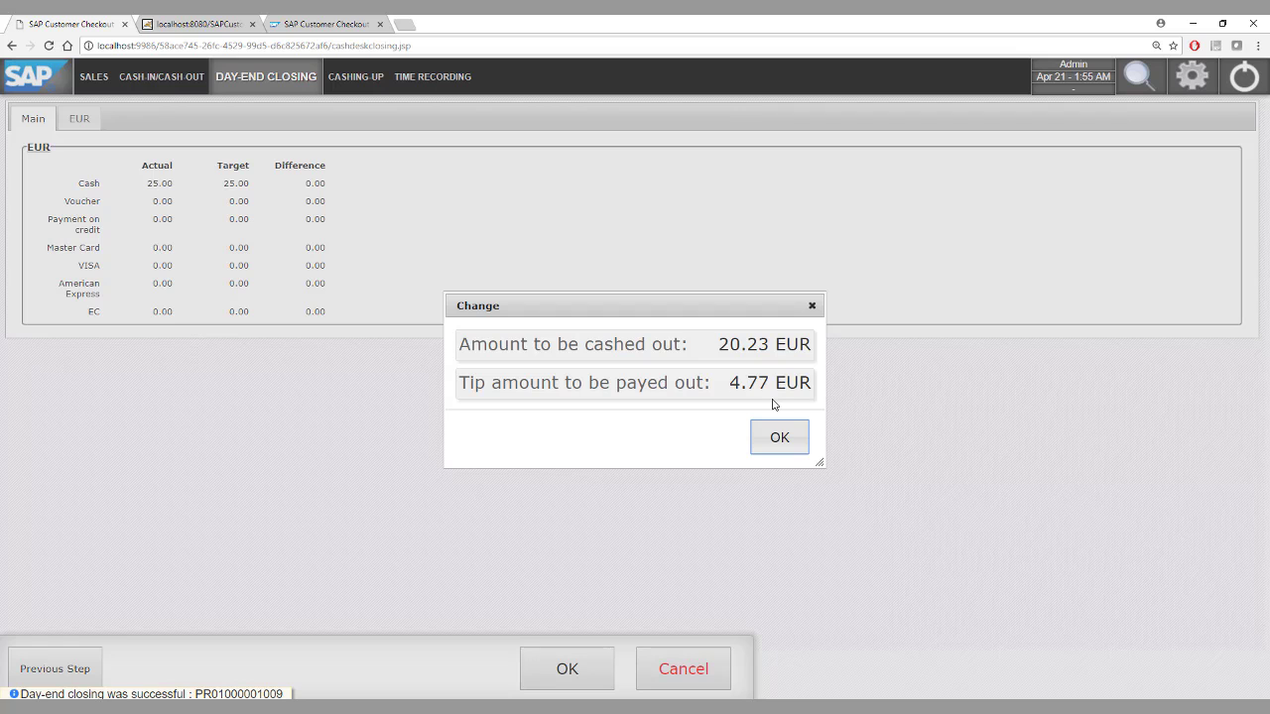
left_click(786, 437)
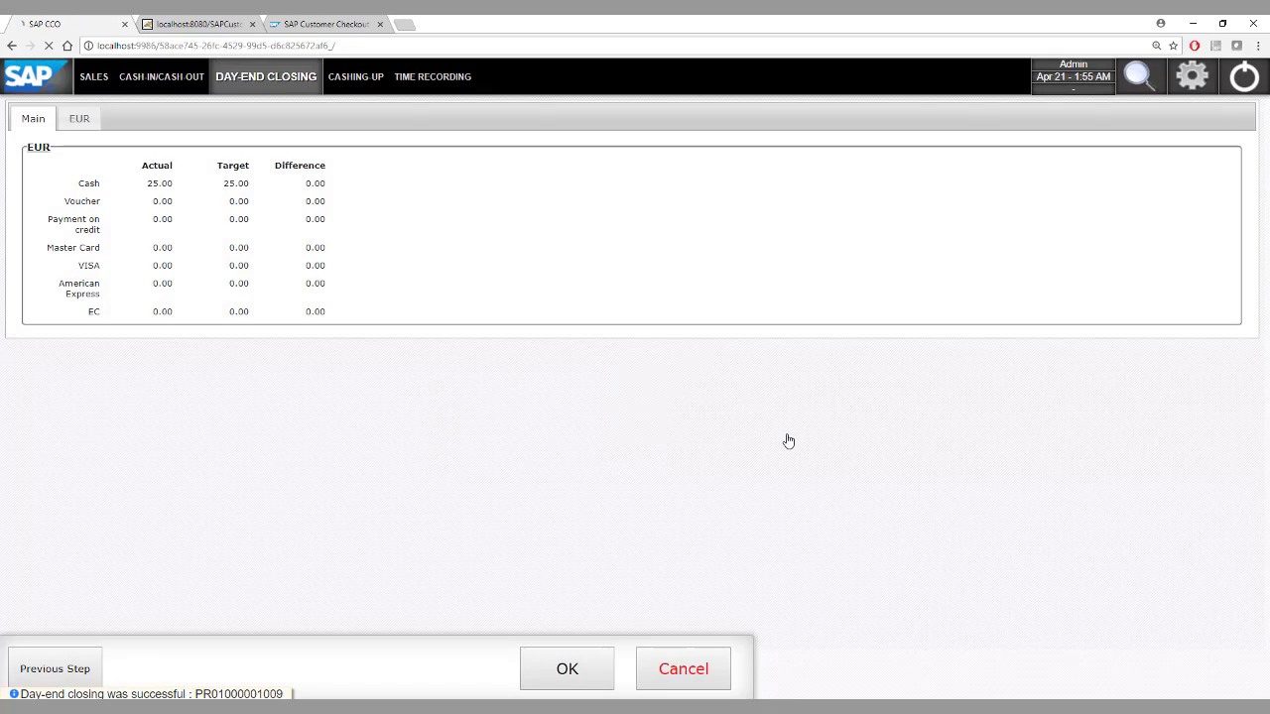